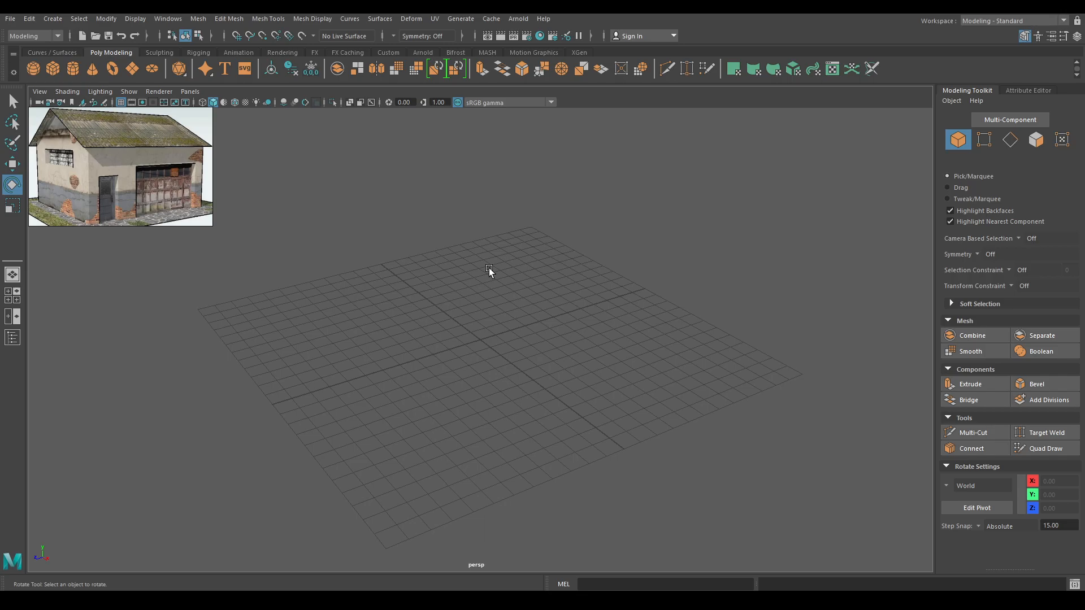
Create a polygon cube at the origin and set its width to 16.
{"action": "key", "text": "w"}
{"action": "right_click_drag", "start_coordinate": [491, 285], "coordinate": [488, 320], "text": "shift"}
{"action": "key", "text": "t"}
{"action": "left_click_drag", "start_coordinate": [488, 317], "coordinate": [788, 345], "text": "alt"}
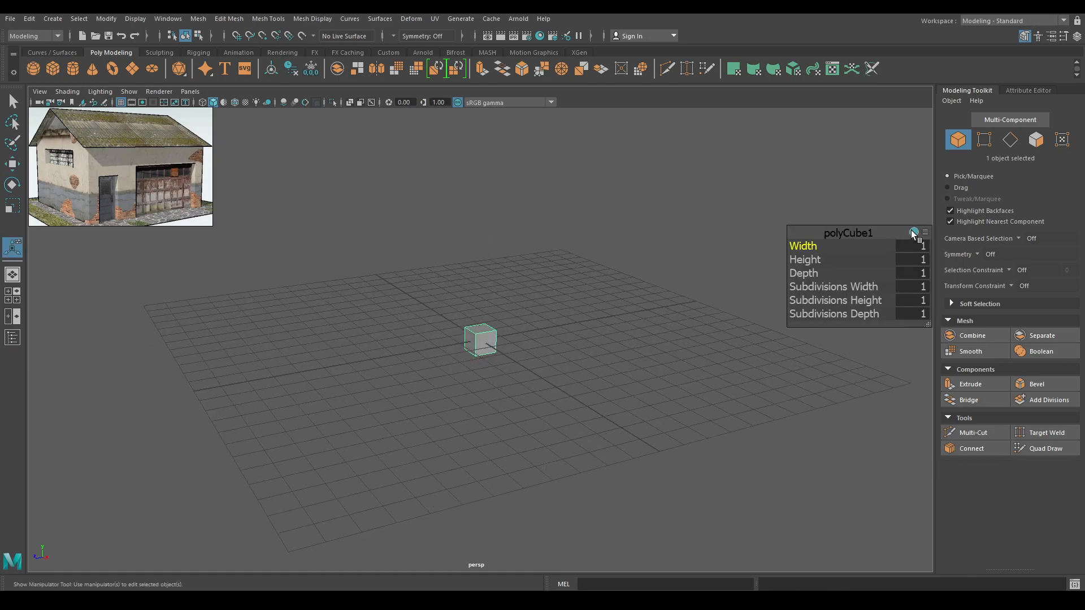
{"action": "left_click", "coordinate": [803, 246]}
{"action": "middle_click_drag", "start_coordinate": [803, 246], "coordinate": [1080, 251]}
{"action": "left_click", "coordinate": [912, 246]}
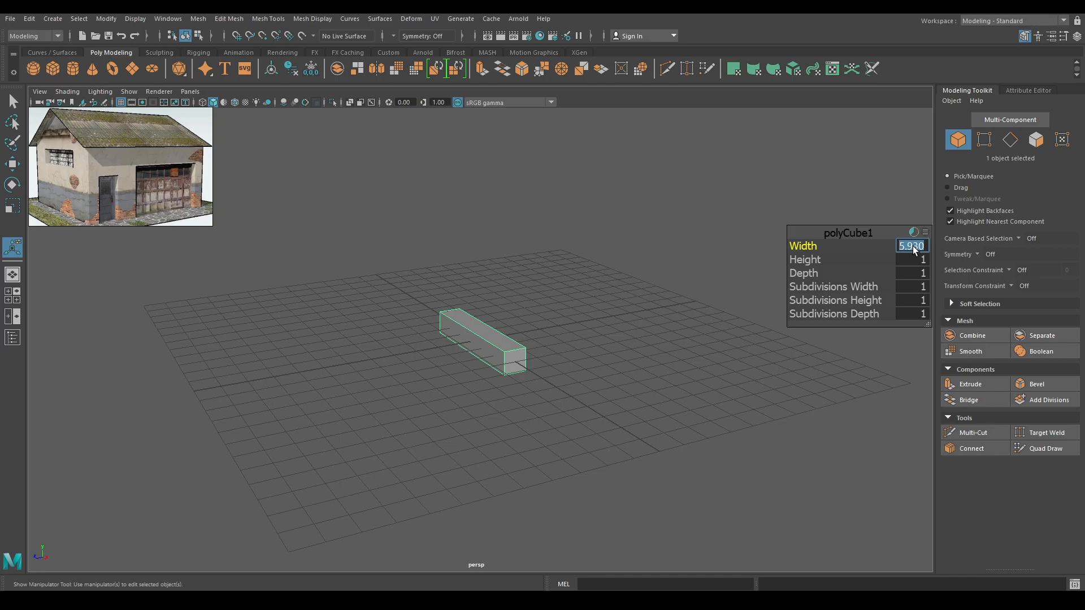
{"action": "type", "text": "16"}
{"action": "key", "text": "Return"}
Set the cube's height to 10 and its depth to 20.
{"action": "mouse_move", "coordinate": [723, 308]}
{"action": "left_mouse_down", "text": "alt"}
{"action": "mouse_move", "coordinate": [690, 315]}
{"action": "mouse_move", "coordinate": [734, 310]}
{"action": "left_mouse_up", "text": "alt"}
{"action": "left_click", "coordinate": [919, 263]}
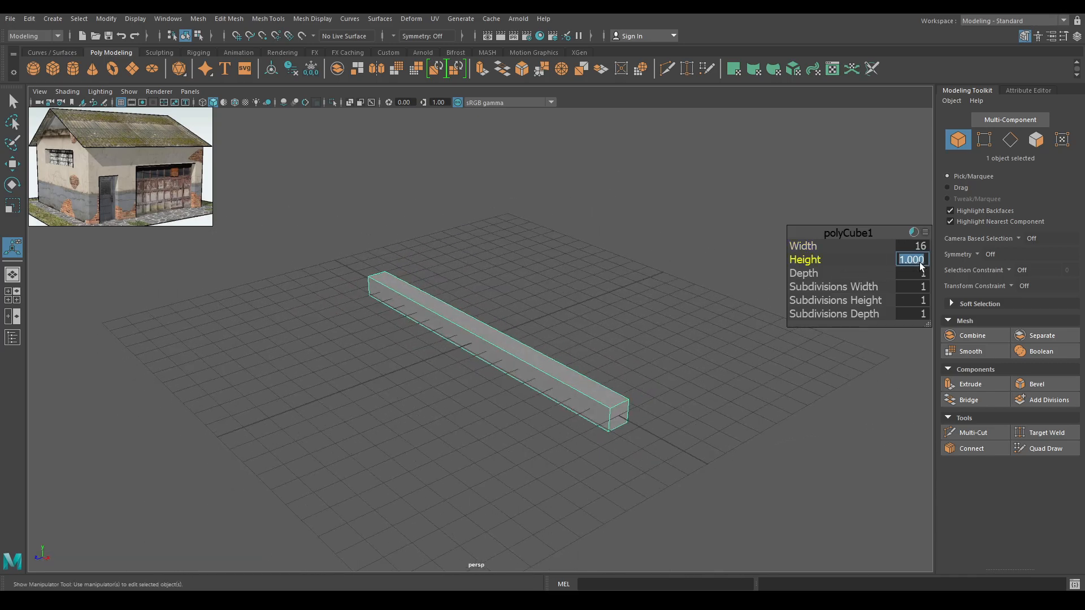
{"action": "key", "text": "Return"}
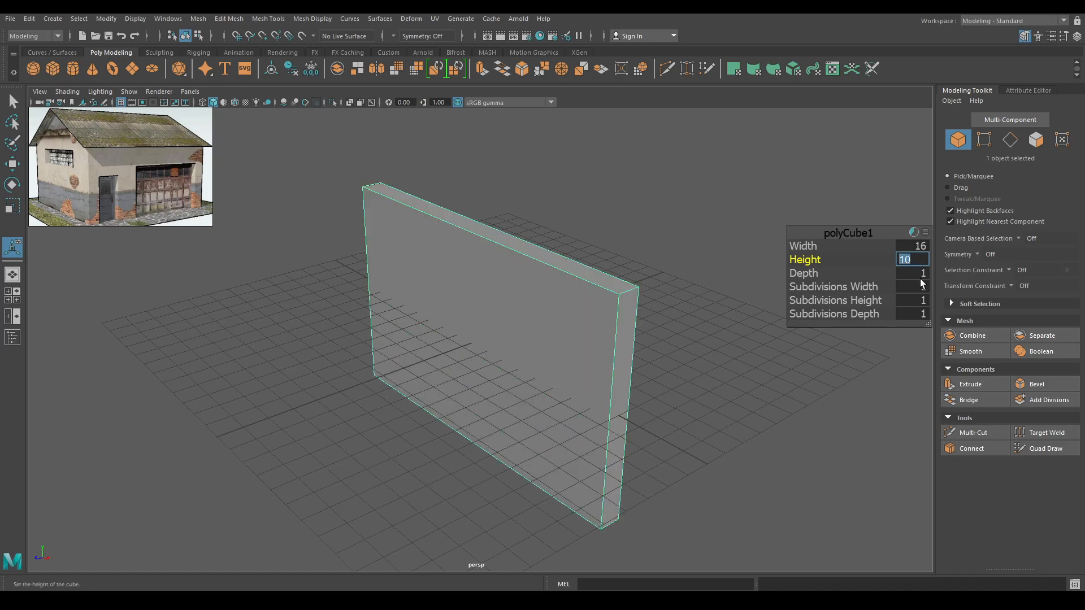
{"action": "left_click", "coordinate": [920, 275]}
{"action": "type", "text": "2"}
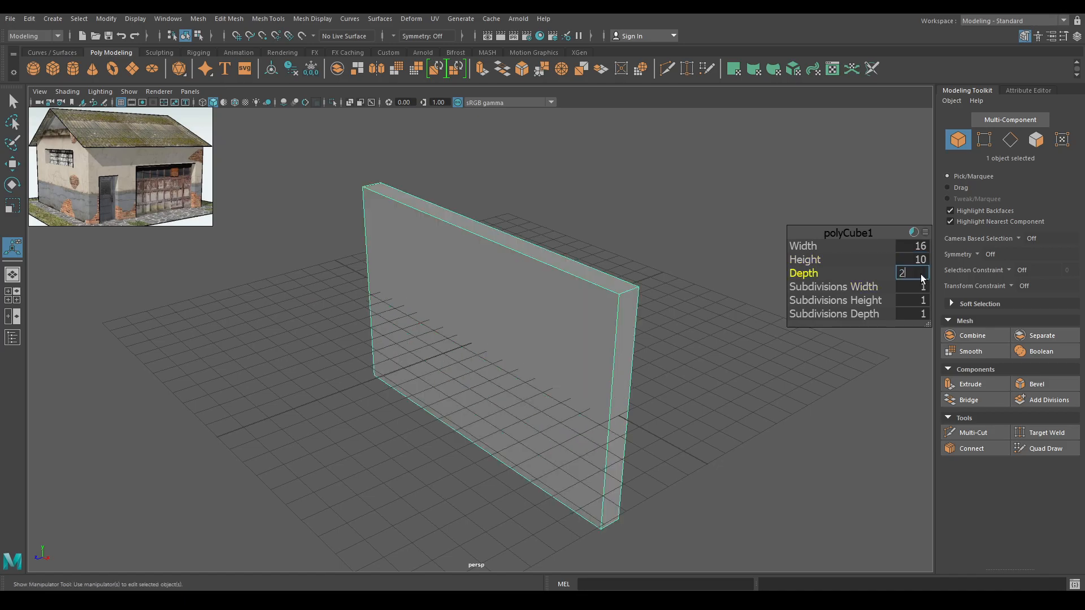
{"action": "type", "text": "0"}
{"action": "key", "text": "Return"}
Try a height of 8 for the box and set it back to 10.
{"action": "left_click_drag", "start_coordinate": [629, 344], "coordinate": [480, 270], "text": "alt"}
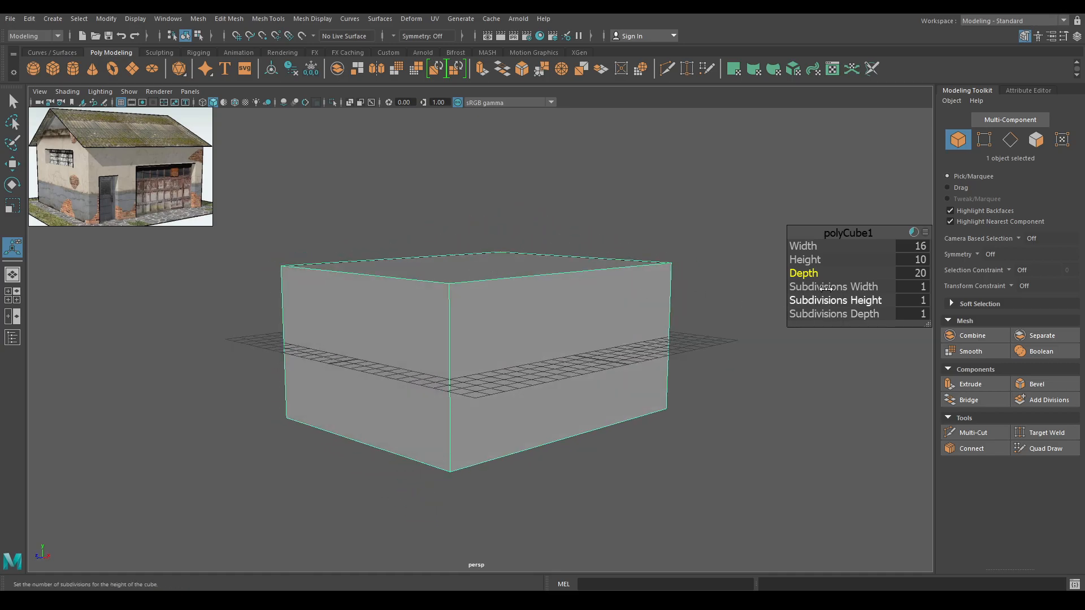
{"action": "left_click", "coordinate": [914, 260]}
{"action": "key", "text": "Return"}
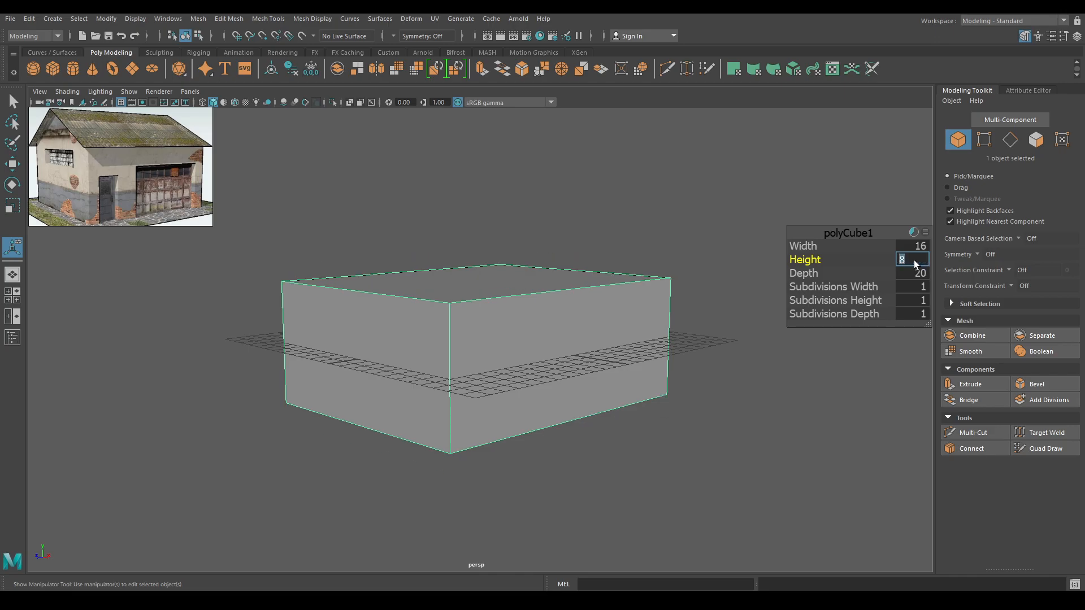
{"action": "type", "text": "10"}
{"action": "key", "text": "Return"}
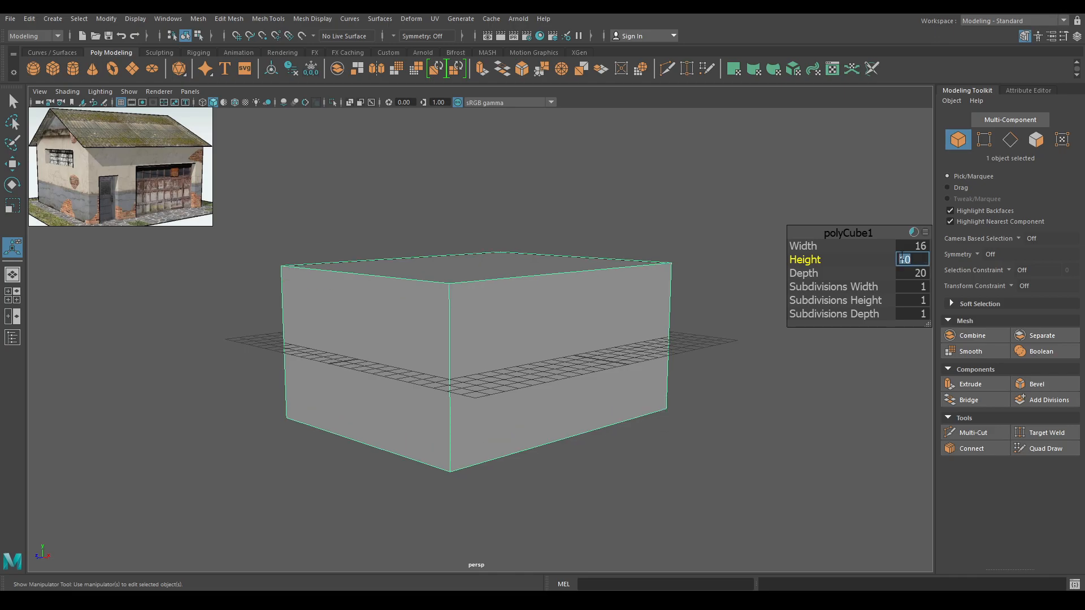
{"action": "left_click", "coordinate": [866, 232]}
{"action": "key", "text": "w"}
Insert two horizontal edge loops around the box, one just above mid-height and one higher up.
{"action": "left_click_drag", "start_coordinate": [783, 238], "coordinate": [478, 207], "text": "alt"}
{"action": "right_click_drag", "start_coordinate": [478, 207], "coordinate": [398, 220], "text": "shift"}
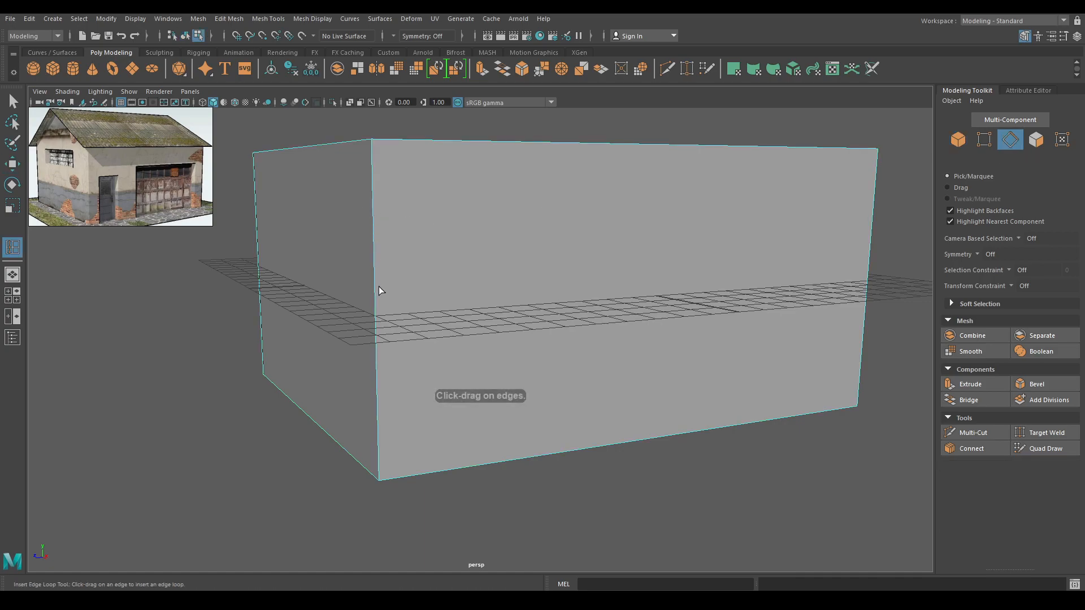
{"action": "left_click_drag", "start_coordinate": [372, 278], "coordinate": [373, 280]}
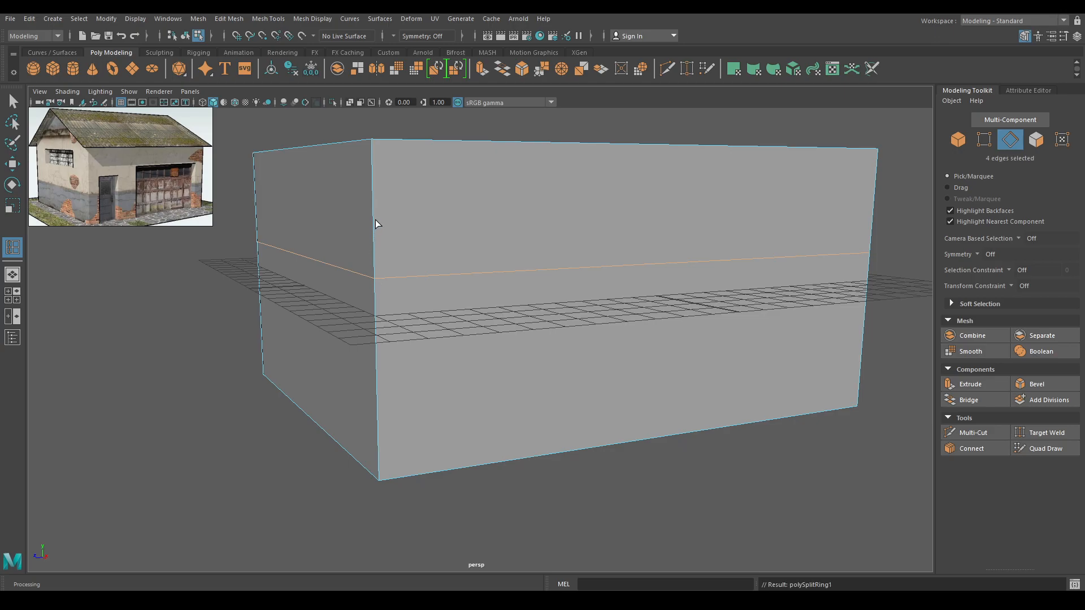
{"action": "left_click_drag", "start_coordinate": [373, 208], "coordinate": [374, 208]}
Move the lower horizontal edge loop slightly down to about Y 0.65.
{"action": "left_click_drag", "start_coordinate": [553, 309], "coordinate": [527, 290], "text": "alt"}
{"action": "key", "text": "w"}
{"action": "left_click", "coordinate": [480, 271]}
{"action": "left_click_drag", "start_coordinate": [533, 212], "coordinate": [551, 273]}
Insert four vertical edge loops across the long wall to outline the small door and the garage door.
{"action": "right_click", "coordinate": [578, 258], "text": "shift"}
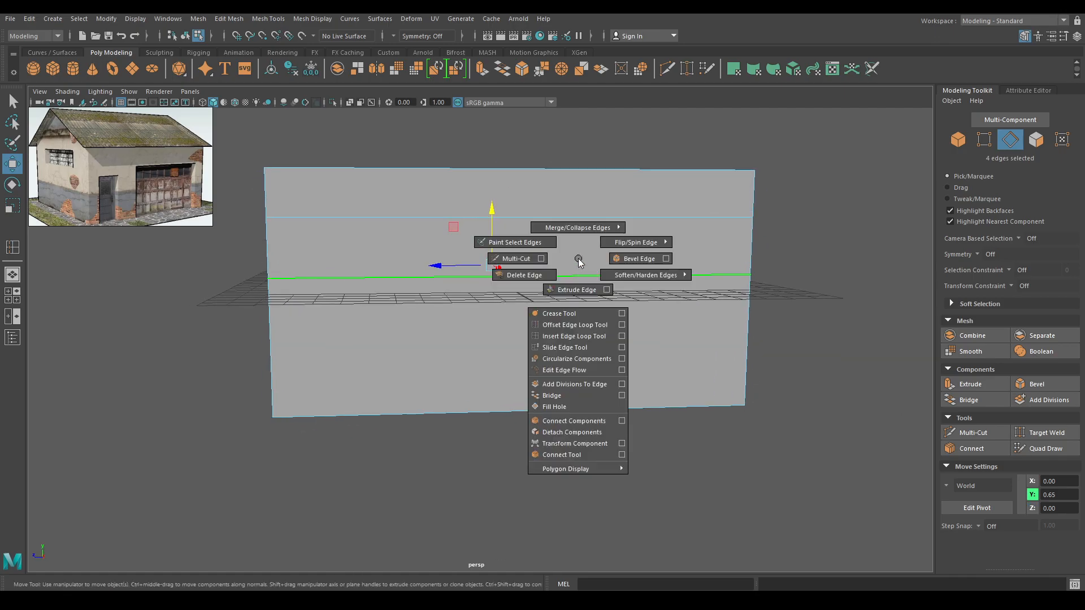
{"action": "left_click", "coordinate": [565, 337]}
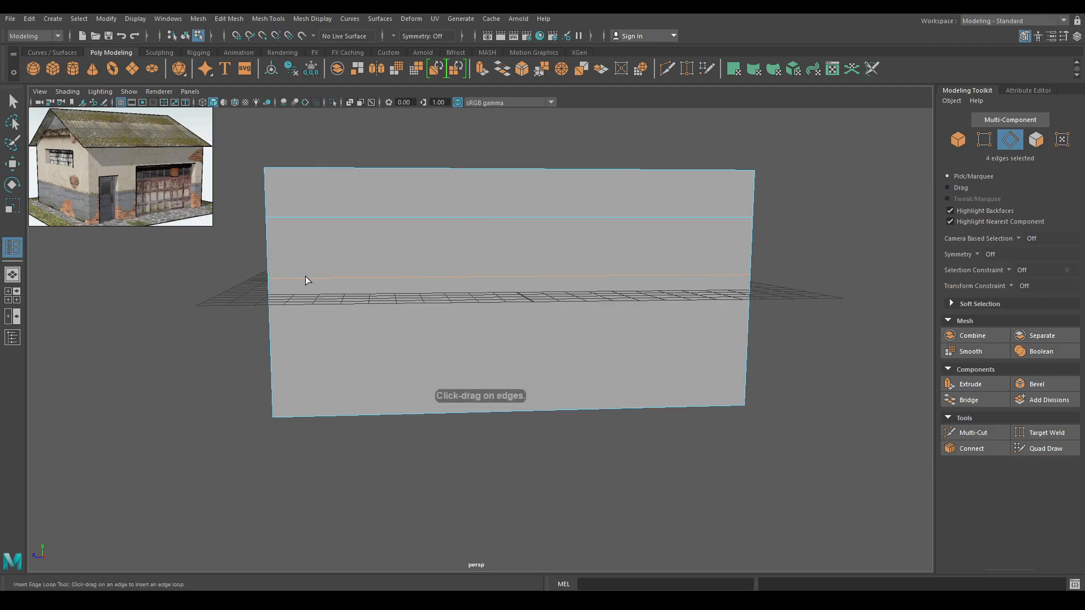
{"action": "left_click_drag", "start_coordinate": [308, 279], "coordinate": [317, 279]}
{"action": "left_click", "coordinate": [407, 276]}
{"action": "left_click_drag", "start_coordinate": [435, 352], "coordinate": [391, 346], "text": "alt"}
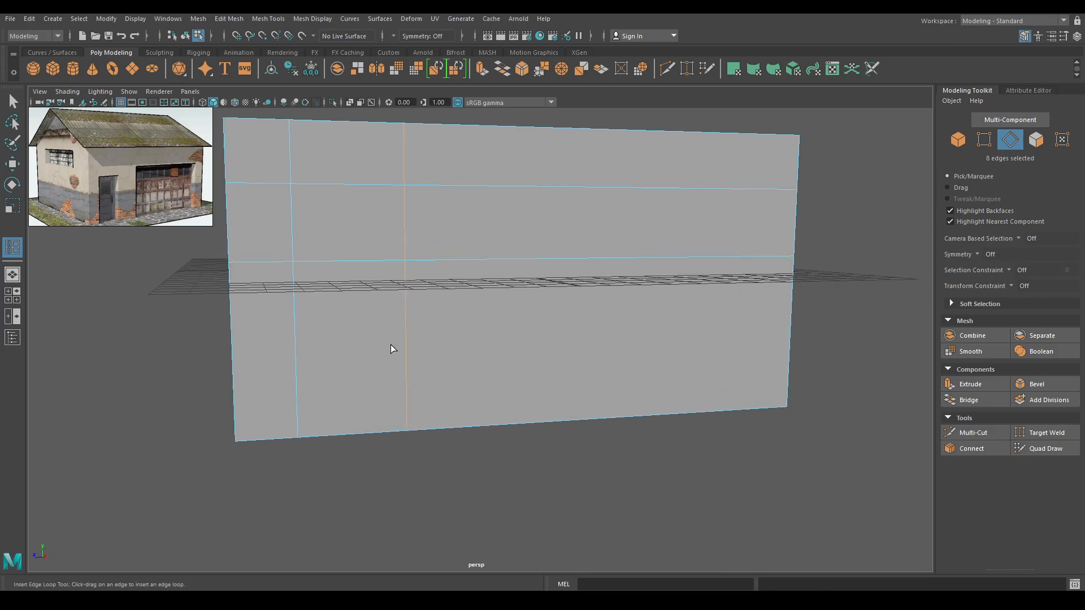
{"action": "middle_click_drag", "start_coordinate": [634, 294], "coordinate": [577, 307], "text": "alt"}
{"action": "mouse_move", "coordinate": [676, 286]}
{"action": "left_mouse_down", "text": "alt"}
{"action": "mouse_move", "coordinate": [648, 286]}
{"action": "mouse_move", "coordinate": [667, 278]}
{"action": "left_mouse_up", "text": "alt"}
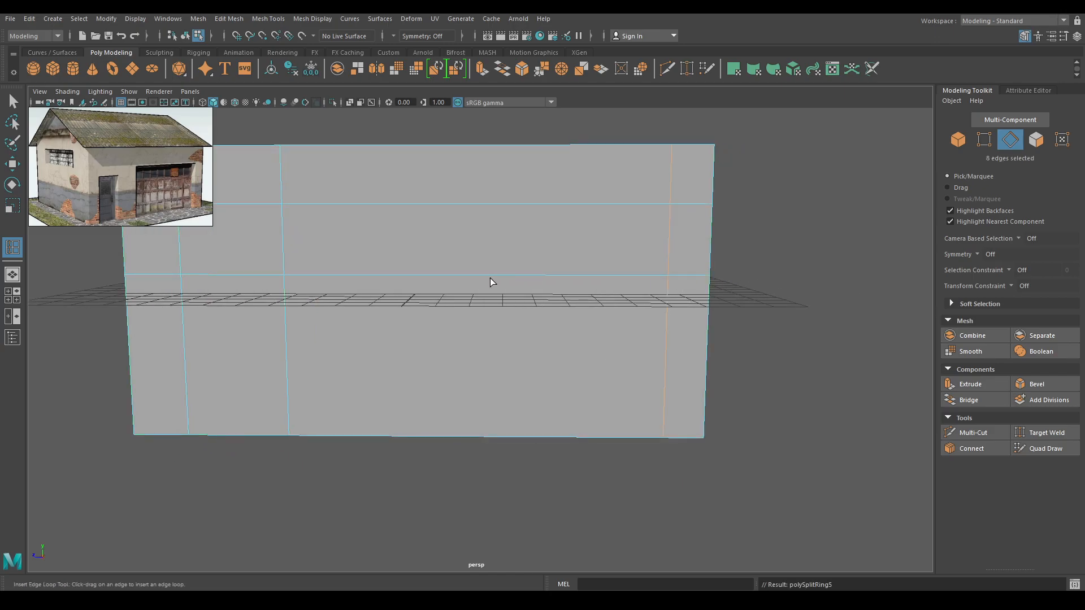
{"action": "left_click_drag", "start_coordinate": [384, 277], "coordinate": [378, 276]}
{"action": "left_click_drag", "start_coordinate": [397, 351], "coordinate": [435, 298], "text": "alt"}
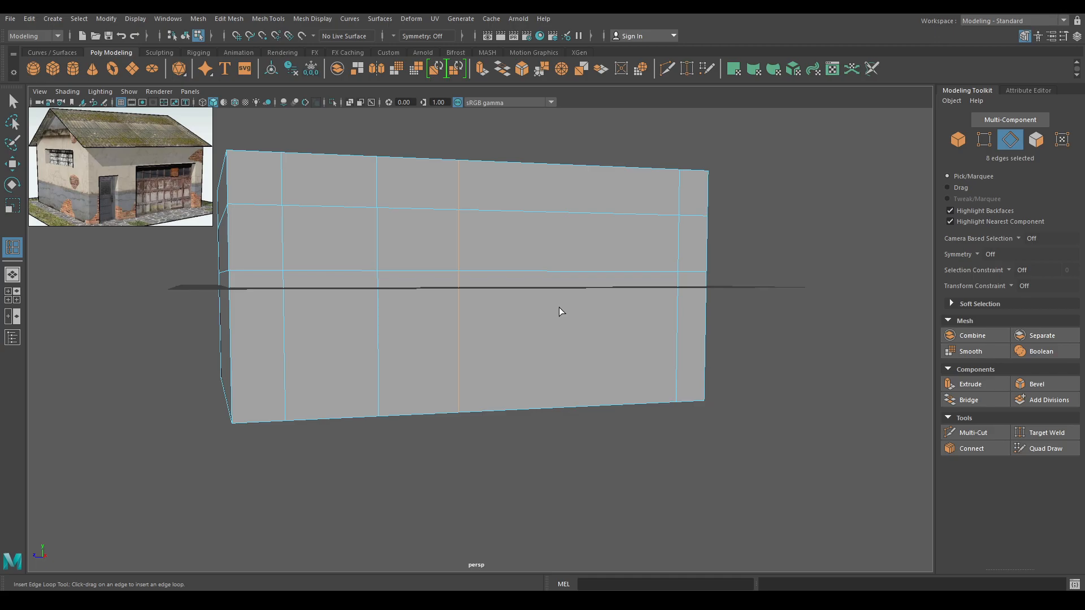
Raise the edge above the garage door area so that opening is taller than the small door.
{"action": "key", "text": "w"}
{"action": "left_click", "coordinate": [559, 289]}
{"action": "left_click_drag", "start_coordinate": [560, 289], "coordinate": [518, 303], "text": "alt"}
{"action": "left_click_drag", "start_coordinate": [563, 243], "coordinate": [485, 278]}
Split the edge ring across the short side of the box to add a lengthwise loop through its centre.
{"action": "right_click_drag", "start_coordinate": [484, 278], "coordinate": [508, 277]}
{"action": "left_click_drag", "start_coordinate": [509, 279], "coordinate": [461, 311], "text": "alt"}
{"action": "right_click", "coordinate": [461, 311]}
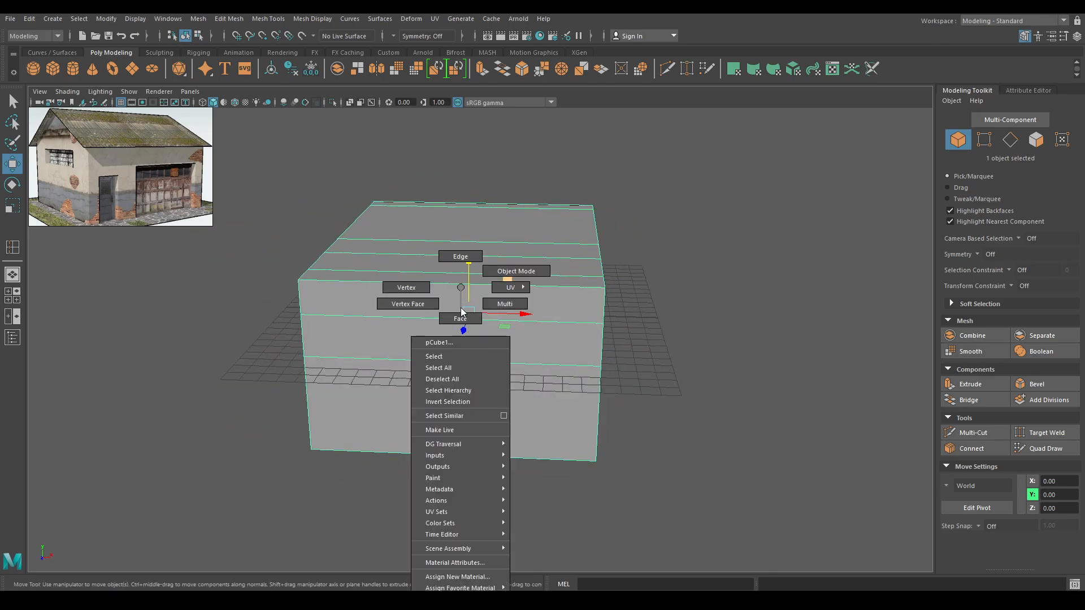
{"action": "right_click_drag", "start_coordinate": [461, 311], "coordinate": [460, 257]}
{"action": "left_click", "coordinate": [438, 286]}
{"action": "right_click", "coordinate": [478, 203]}
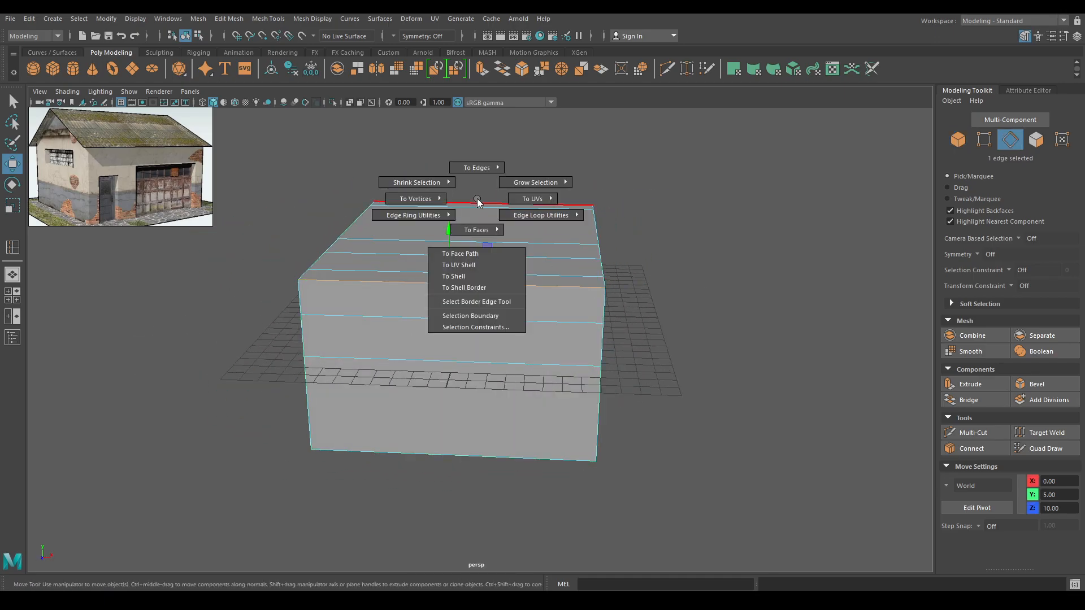
{"action": "right_click_drag", "start_coordinate": [478, 202], "coordinate": [452, 247]}
Raise the central top edges of the box to form a gable roof ridge.
{"action": "left_click_drag", "start_coordinate": [447, 300], "coordinate": [513, 320], "text": "alt"}
{"action": "double_click", "coordinate": [591, 230]}
{"action": "right_click_drag", "start_coordinate": [477, 317], "coordinate": [552, 247]}
Insert two vertical edge loops on the gable wall, one on each side of the centre line, to outline the window.
{"action": "right_click_drag", "start_coordinate": [521, 179], "coordinate": [450, 199], "text": "shift"}
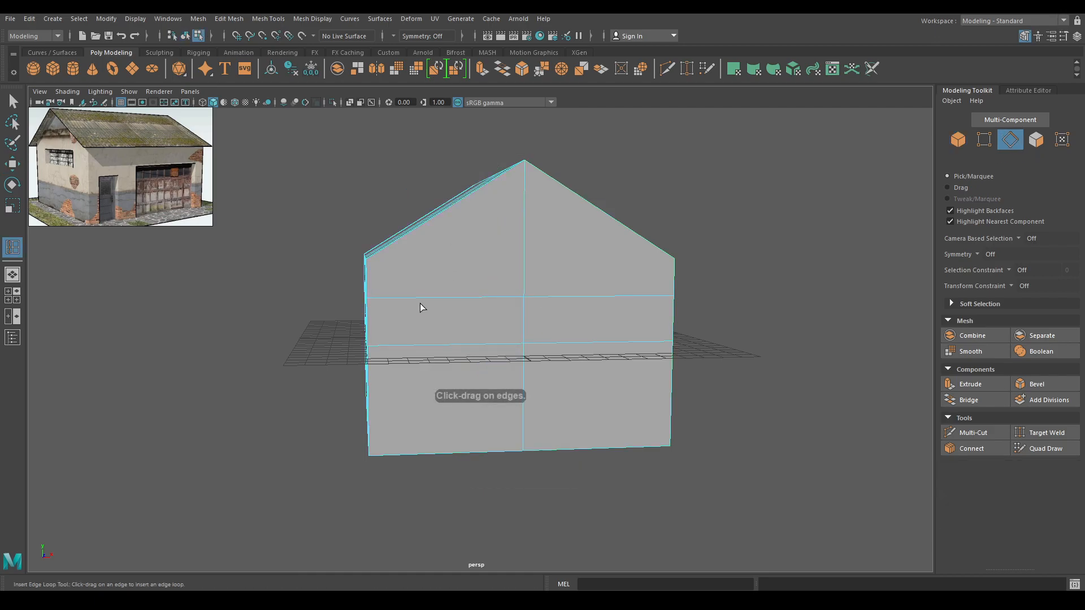
{"action": "left_click", "coordinate": [409, 296]}
{"action": "left_click_drag", "start_coordinate": [630, 295], "coordinate": [499, 368], "text": "alt"}
Raise the two upper edges of the window outline on the gable wall.
{"action": "key", "text": "w"}
{"action": "left_click", "coordinate": [395, 298]}
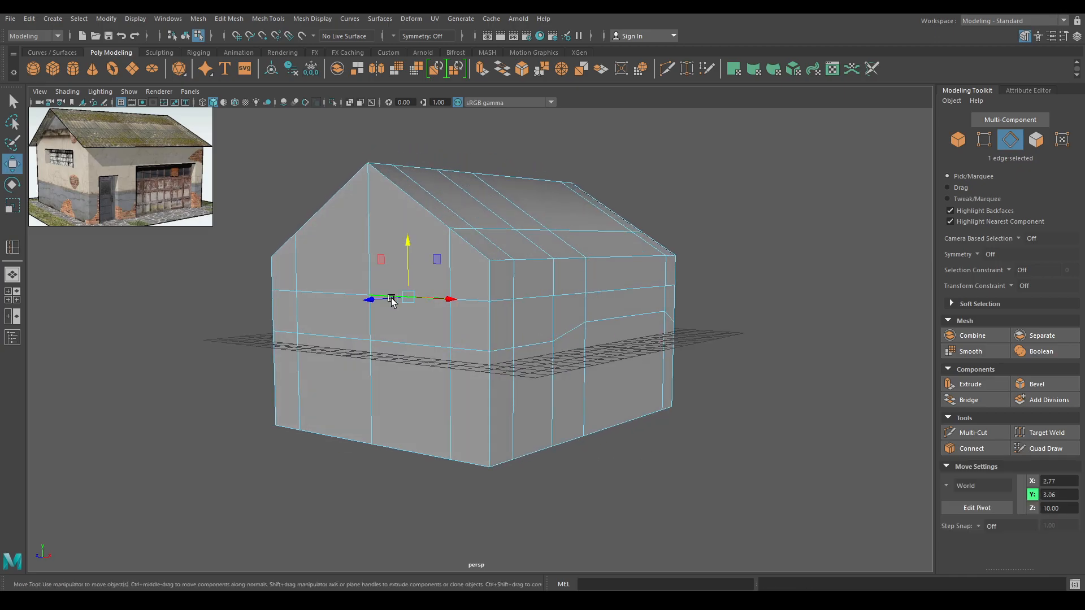
{"action": "left_click", "coordinate": [317, 293], "text": "shift"}
{"action": "left_click_drag", "start_coordinate": [368, 240], "coordinate": [366, 229]}
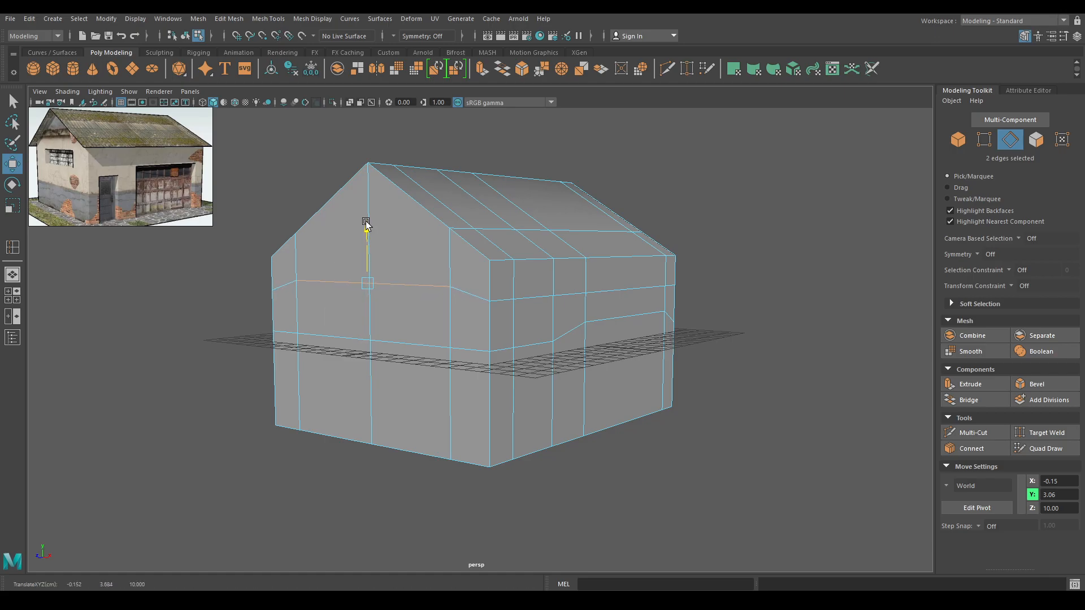
Adjust the height of the window outline on the gable wall by raising its lower edges together with its upper edges.
{"action": "double_click", "coordinate": [332, 343]}
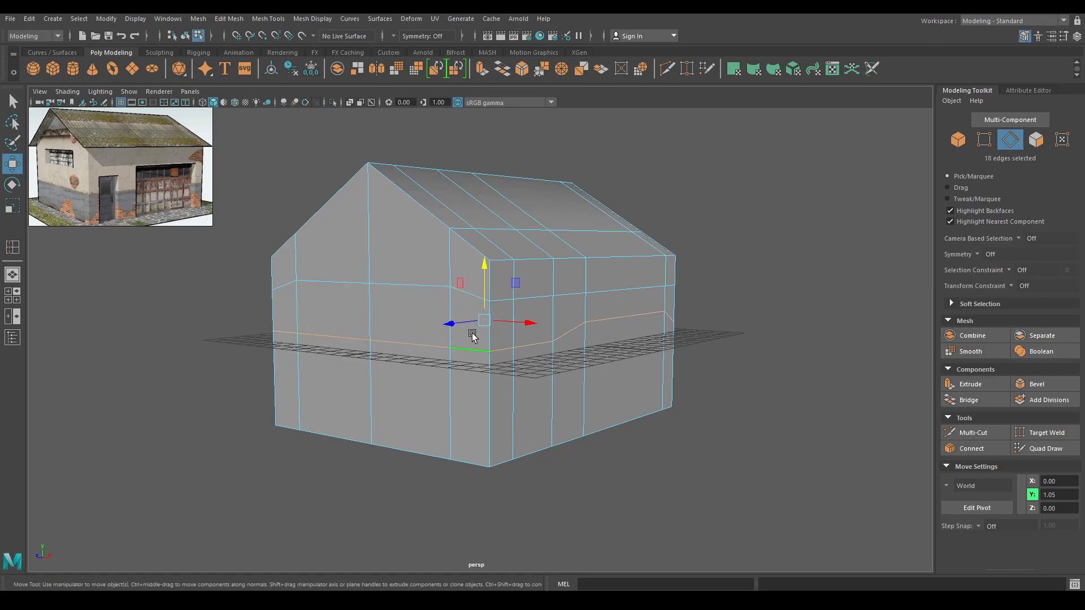
{"action": "left_click_drag", "start_coordinate": [486, 267], "coordinate": [485, 264]}
{"action": "left_click", "coordinate": [426, 345]}
{"action": "left_click", "coordinate": [333, 330], "text": "shift"}
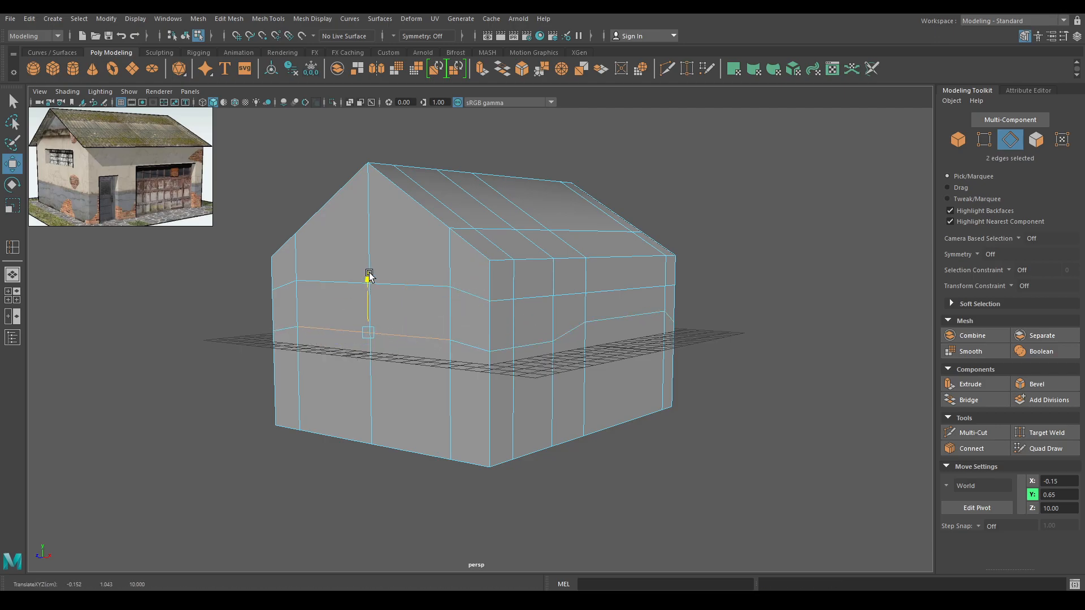
{"action": "left_click_drag", "start_coordinate": [369, 275], "coordinate": [333, 248]}
{"action": "key", "text": "ctrl+z"}
{"action": "left_click", "coordinate": [314, 285], "text": "shift"}
Delete the faces on the underside of the house.
{"action": "left_click_drag", "start_coordinate": [345, 316], "coordinate": [436, 223], "text": "alt"}
{"action": "right_click_drag", "start_coordinate": [432, 230], "coordinate": [428, 238]}
{"action": "left_click_drag", "start_coordinate": [428, 238], "coordinate": [330, 216], "text": "alt"}
{"action": "mouse_move", "coordinate": [399, 179]}
{"action": "left_mouse_down"}
{"action": "mouse_move", "coordinate": [572, 326]}
{"action": "mouse_move", "coordinate": [559, 359]}
{"action": "mouse_move", "coordinate": [513, 385]}
{"action": "mouse_move", "coordinate": [405, 393]}
{"action": "mouse_move", "coordinate": [385, 252]}
{"action": "mouse_move", "coordinate": [444, 334]}
{"action": "mouse_move", "coordinate": [445, 356]}
{"action": "mouse_move", "coordinate": [418, 368]}
{"action": "mouse_move", "coordinate": [387, 222]}
{"action": "left_mouse_up"}
{"action": "key", "text": "Delete"}
Extrude the small door face, the garage door face and the two window faces inward with a thickness of -0.3.
{"action": "right_click_drag", "start_coordinate": [400, 221], "coordinate": [397, 249]}
{"action": "left_click_drag", "start_coordinate": [412, 396], "coordinate": [432, 351], "text": "alt"}
{"action": "right_click_drag", "start_coordinate": [431, 351], "coordinate": [455, 404], "text": "alt"}
{"action": "left_click_drag", "start_coordinate": [455, 404], "coordinate": [469, 438], "text": "alt"}
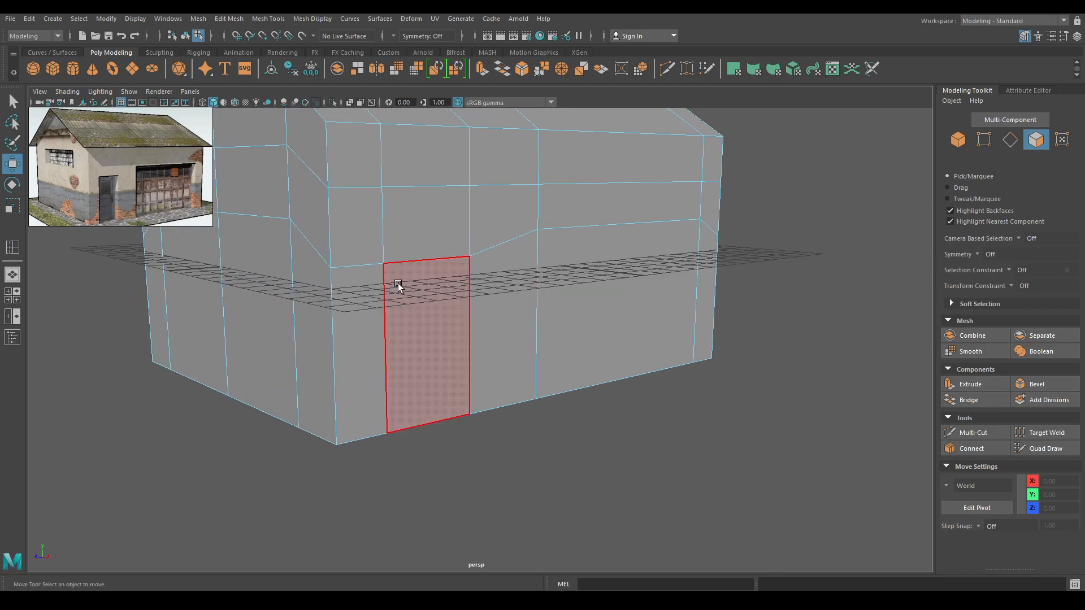
{"action": "left_click", "coordinate": [397, 285]}
{"action": "left_click", "coordinate": [617, 322], "text": "shift"}
{"action": "left_click_drag", "start_coordinate": [617, 322], "coordinate": [465, 368], "text": "alt"}
{"action": "left_click", "coordinate": [304, 230], "text": "shift"}
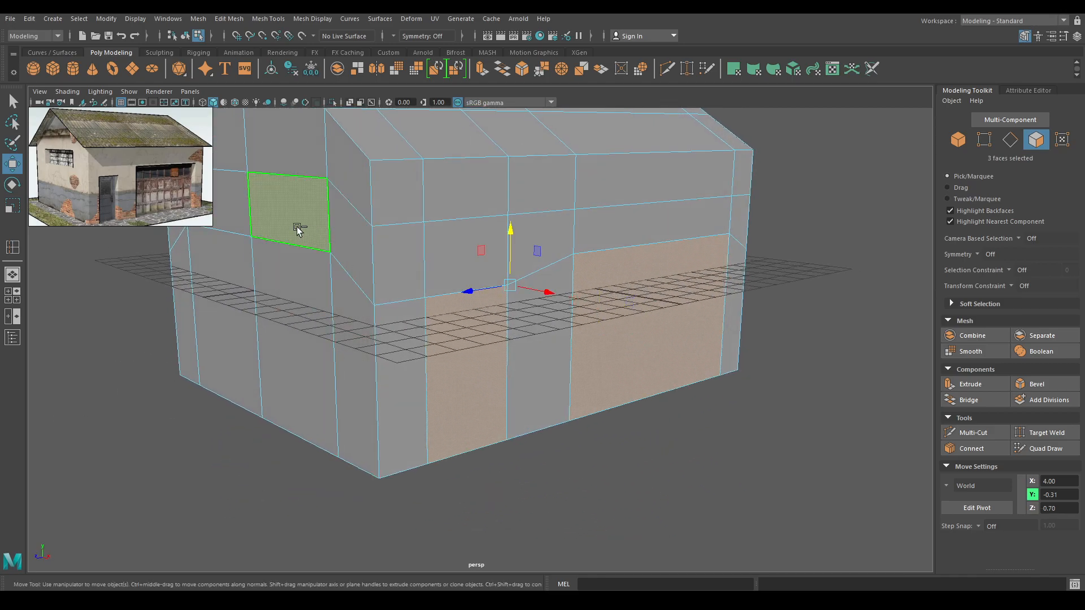
{"action": "left_click", "coordinate": [232, 212], "text": "shift"}
{"action": "left_click_drag", "start_coordinate": [231, 212], "coordinate": [431, 291], "text": "alt"}
{"action": "key", "text": "ctrl+e"}
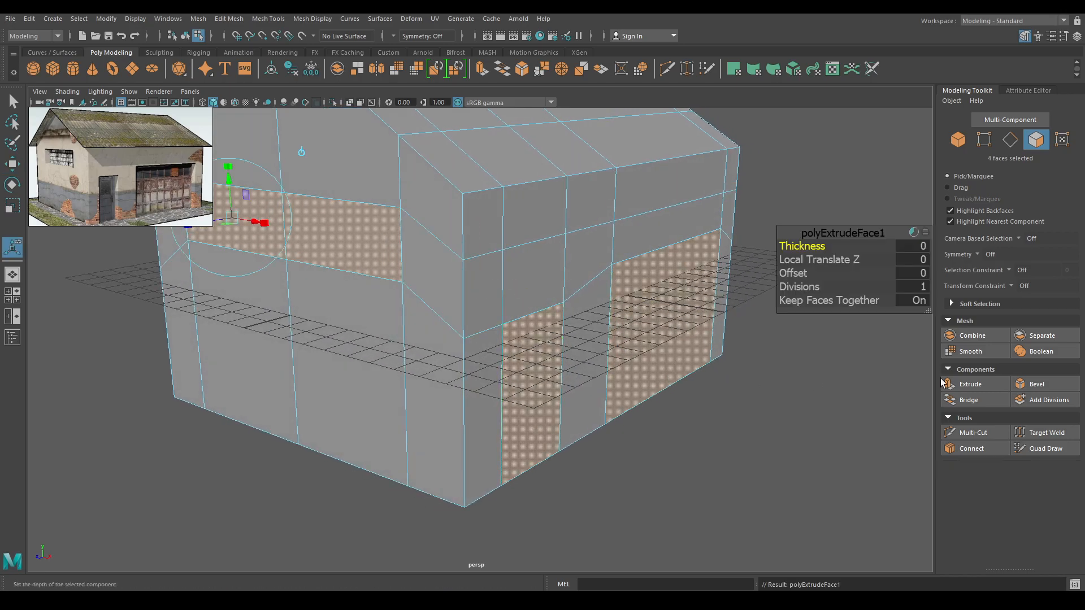
{"action": "left_click_drag", "start_coordinate": [798, 243], "coordinate": [786, 245]}
{"action": "left_click", "coordinate": [910, 247]}
{"action": "type", "text": "-0.3"}
{"action": "key", "text": "Return"}
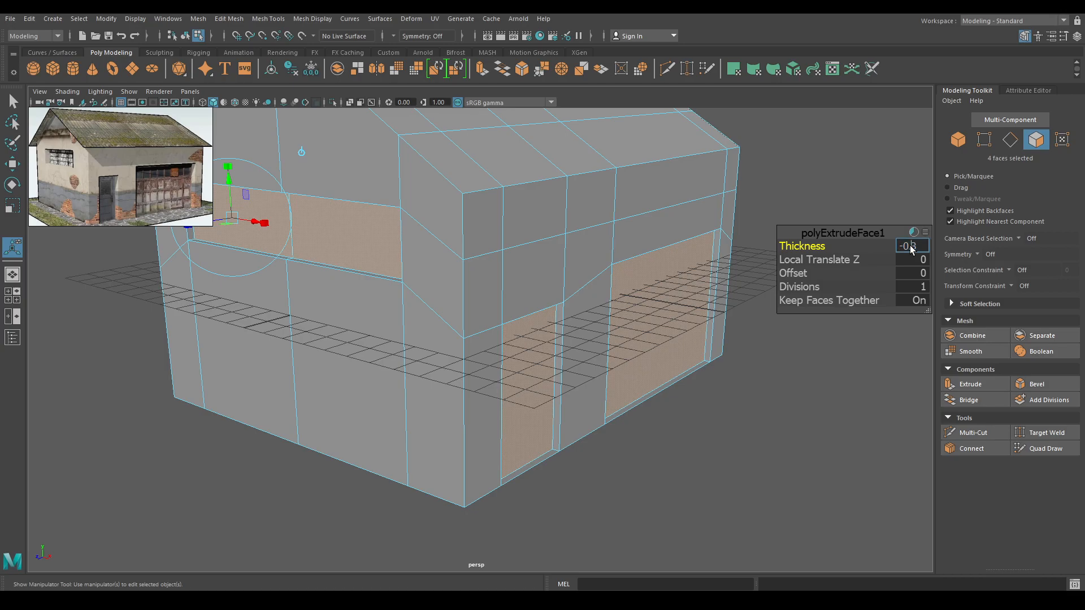
Set the thickness of the door and window extrusion to -0.5.
{"action": "type", "text": "-0.5"}
{"action": "key", "text": "Return"}
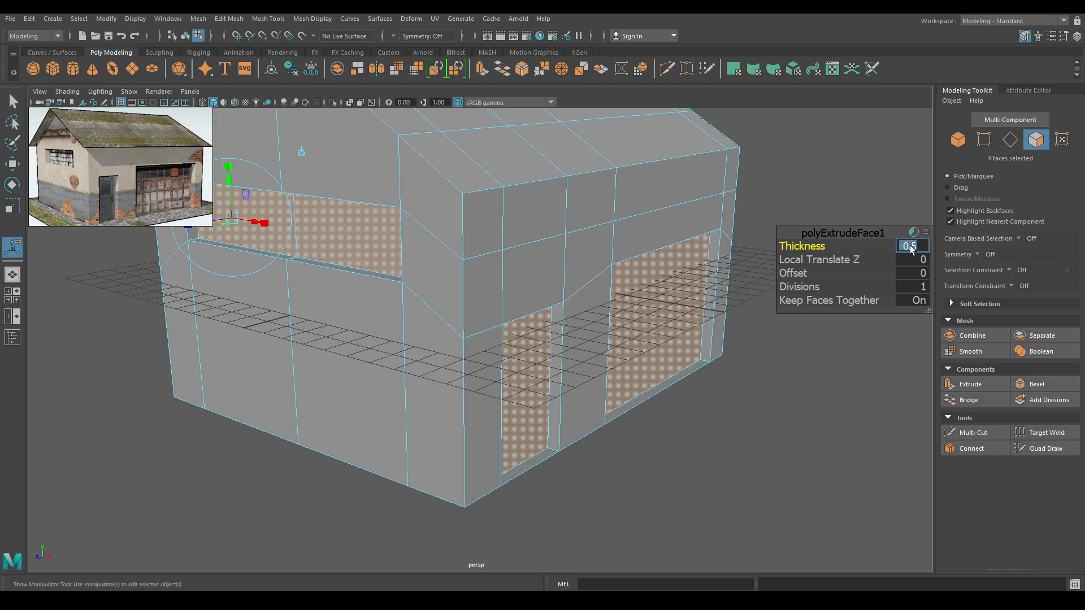
{"action": "key", "text": "w"}
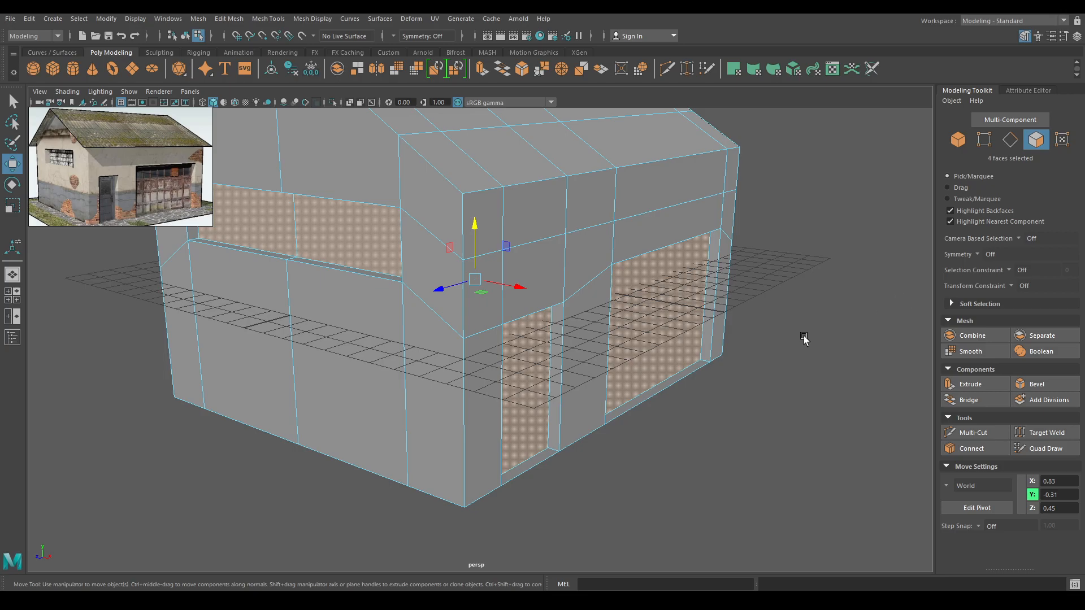
Delete the narrow threshold faces at the bottom of the small door and garage door recesses.
{"action": "left_click", "coordinate": [523, 465]}
{"action": "left_click_drag", "start_coordinate": [620, 476], "coordinate": [610, 492], "text": "alt"}
{"action": "left_click", "coordinate": [650, 403], "text": "shift"}
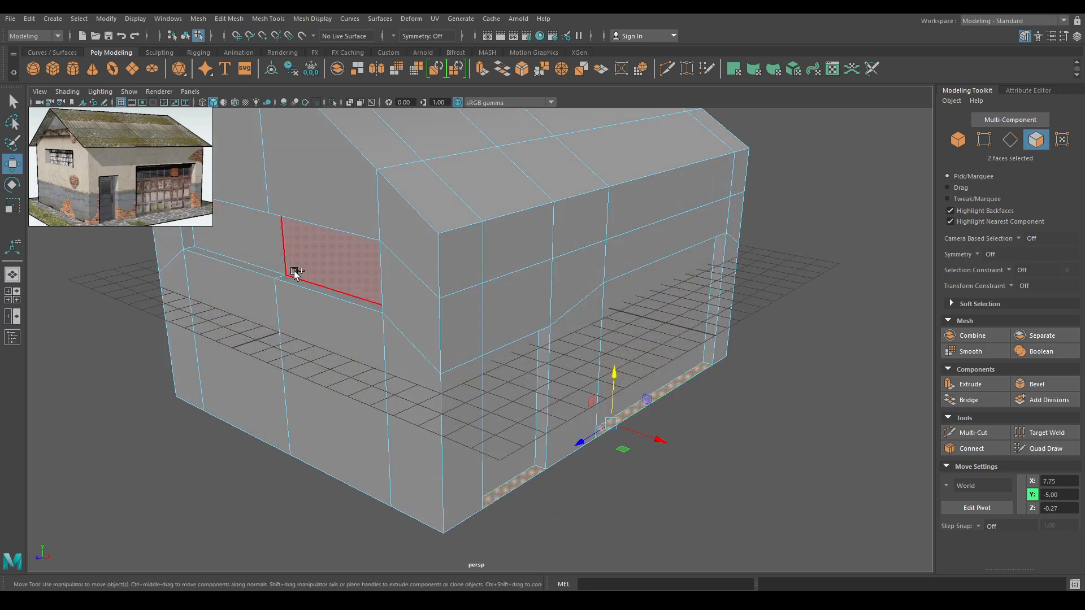
{"action": "key", "text": "Delete"}
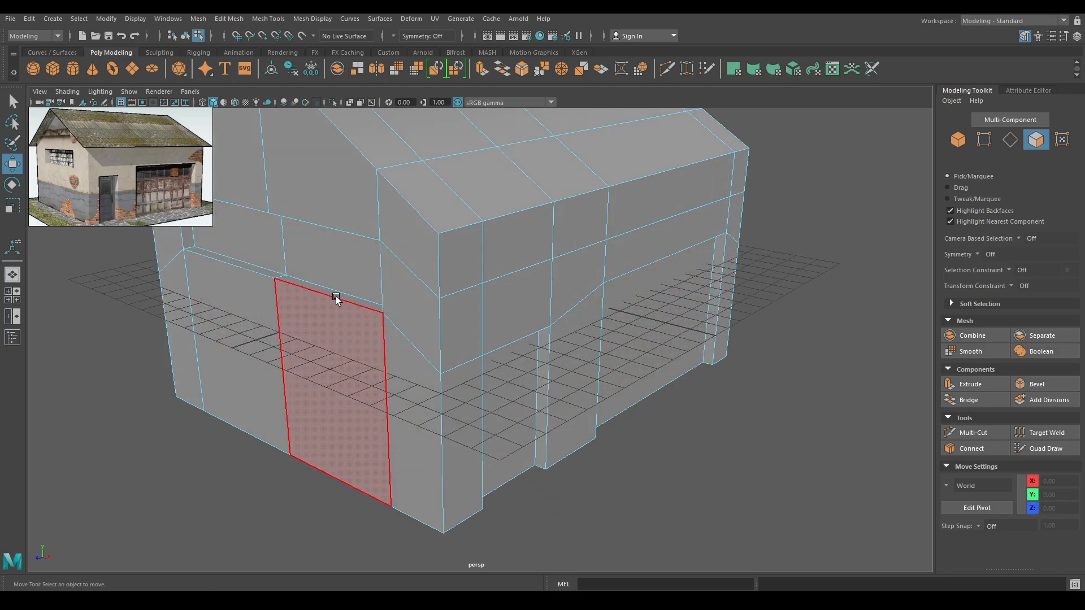
Extract the two recessed window faces, the small door face and the garage door face into separate objects, and return to object mode.
{"action": "left_click_drag", "start_coordinate": [370, 268], "coordinate": [562, 237], "text": "alt"}
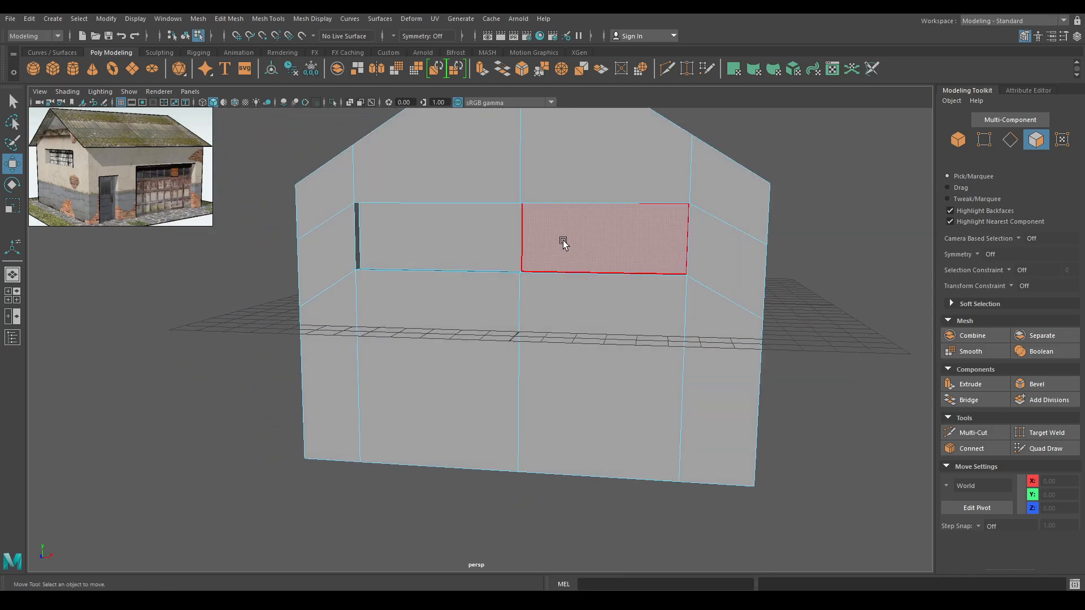
{"action": "left_click", "coordinate": [563, 239]}
{"action": "left_click", "coordinate": [450, 242], "text": "shift"}
{"action": "left_click_drag", "start_coordinate": [626, 324], "coordinate": [513, 367], "text": "alt"}
{"action": "left_click", "coordinate": [439, 409], "text": "shift"}
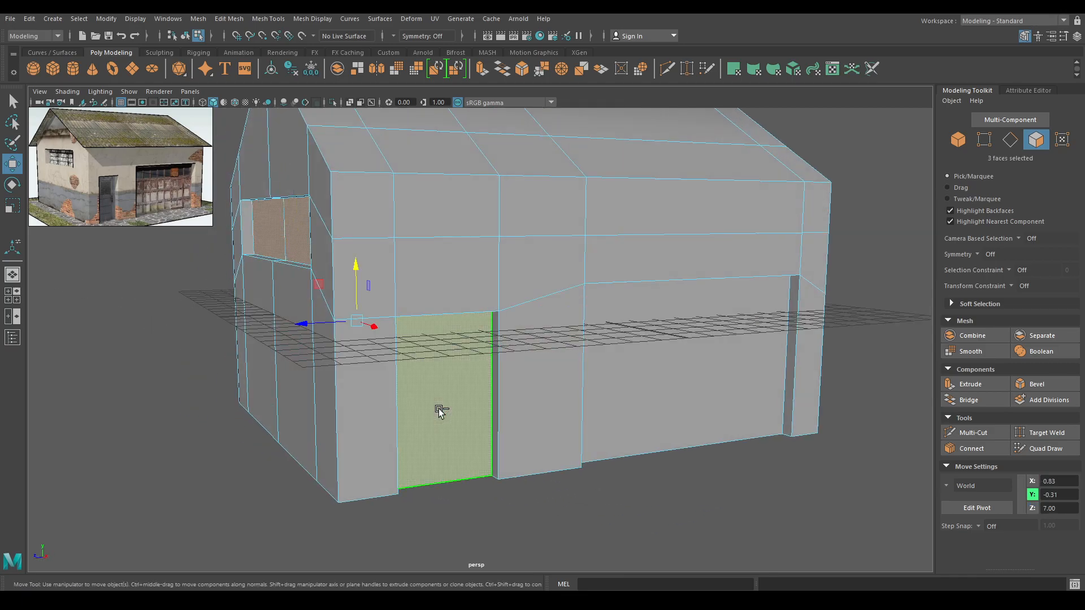
{"action": "left_click", "coordinate": [649, 373], "text": "shift"}
{"action": "right_click", "coordinate": [675, 332], "text": "shift"}
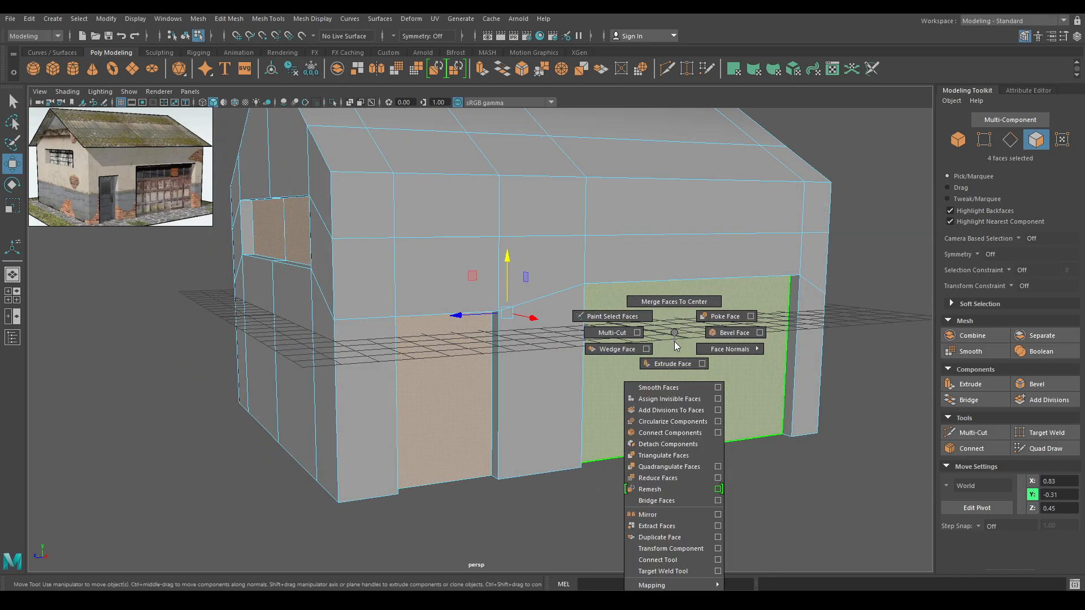
{"action": "left_click", "coordinate": [670, 528]}
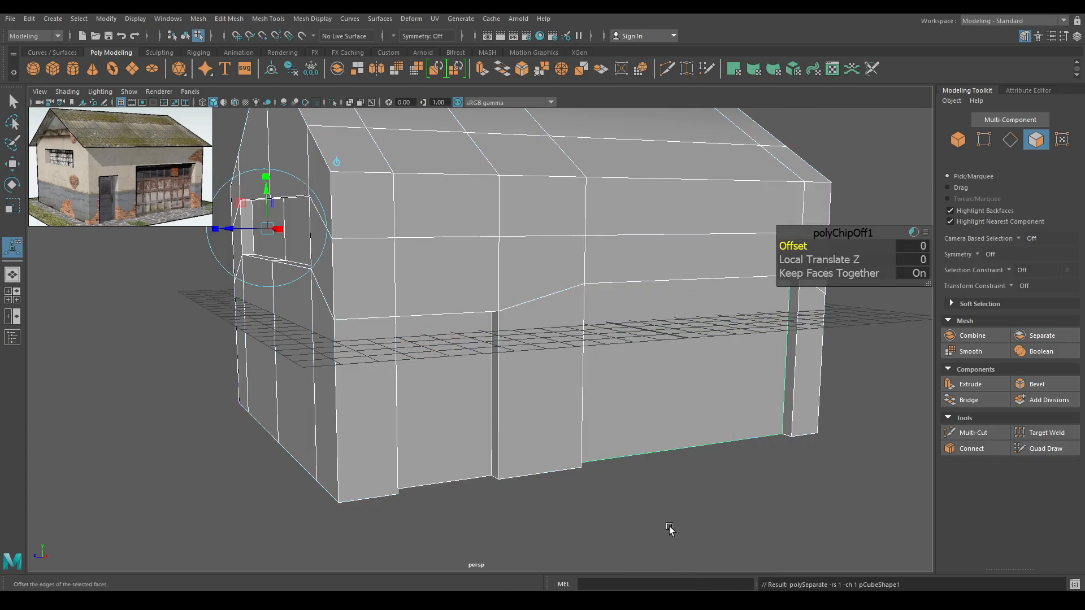
{"action": "right_click_drag", "start_coordinate": [525, 291], "coordinate": [582, 269]}
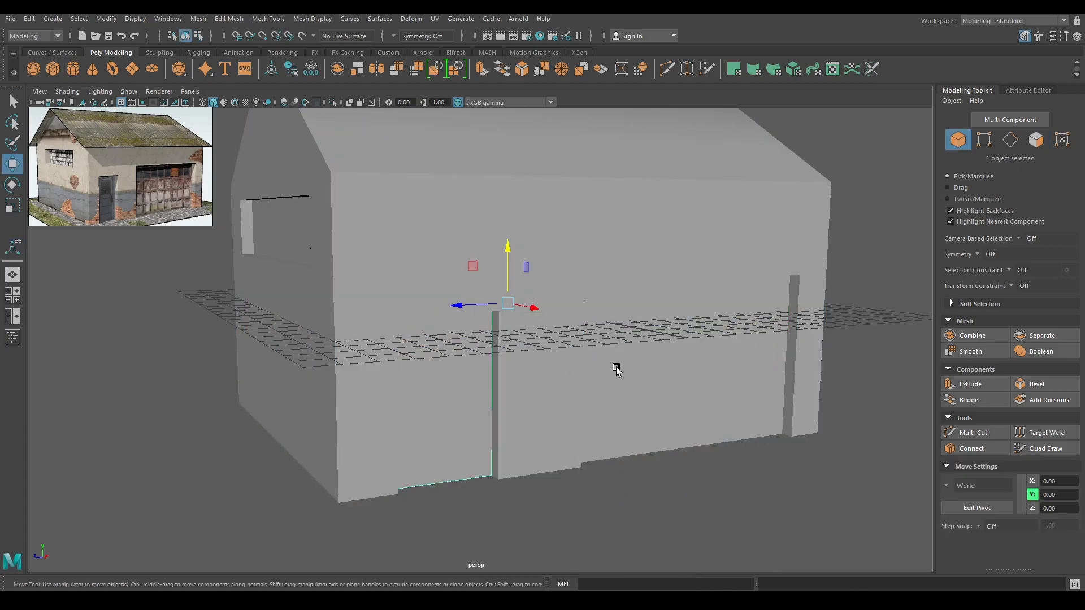
Turn on wireframe display over the shaded model.
{"action": "left_click", "coordinate": [469, 386]}
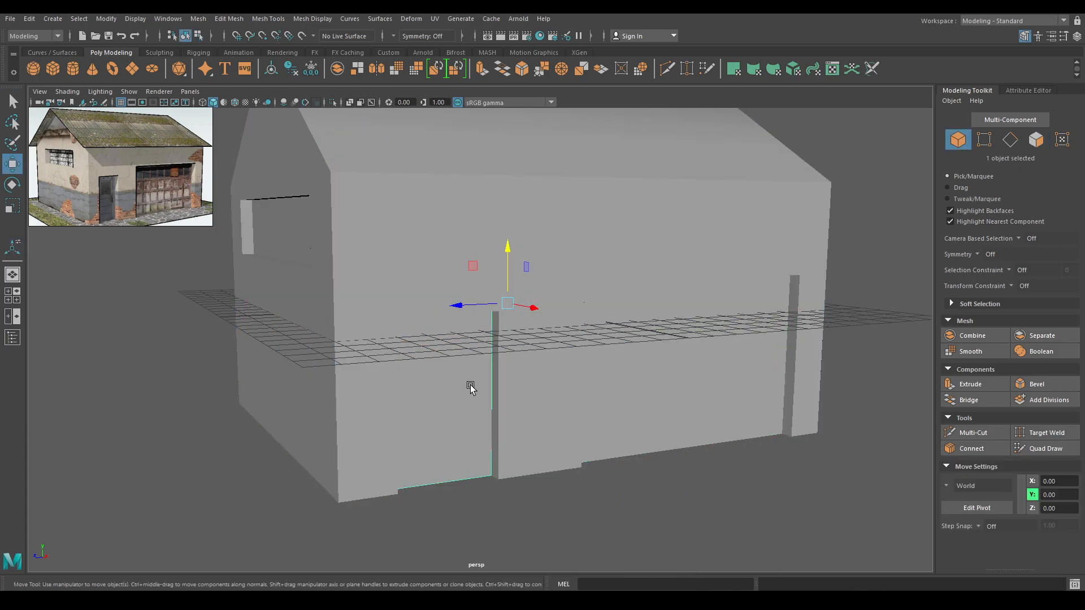
{"action": "left_click", "coordinate": [235, 102]}
{"action": "left_click_drag", "start_coordinate": [537, 380], "coordinate": [551, 385], "text": "alt"}
{"action": "mouse_move", "coordinate": [546, 387]}
{"action": "left_mouse_down", "text": "alt"}
{"action": "mouse_move", "coordinate": [515, 368]}
{"action": "mouse_move", "coordinate": [538, 400]}
{"action": "left_mouse_up", "text": "alt"}
Duplicate all the faces of both roof slopes as a separate roof object.
{"action": "right_click", "coordinate": [544, 265]}
{"action": "left_click", "coordinate": [546, 296]}
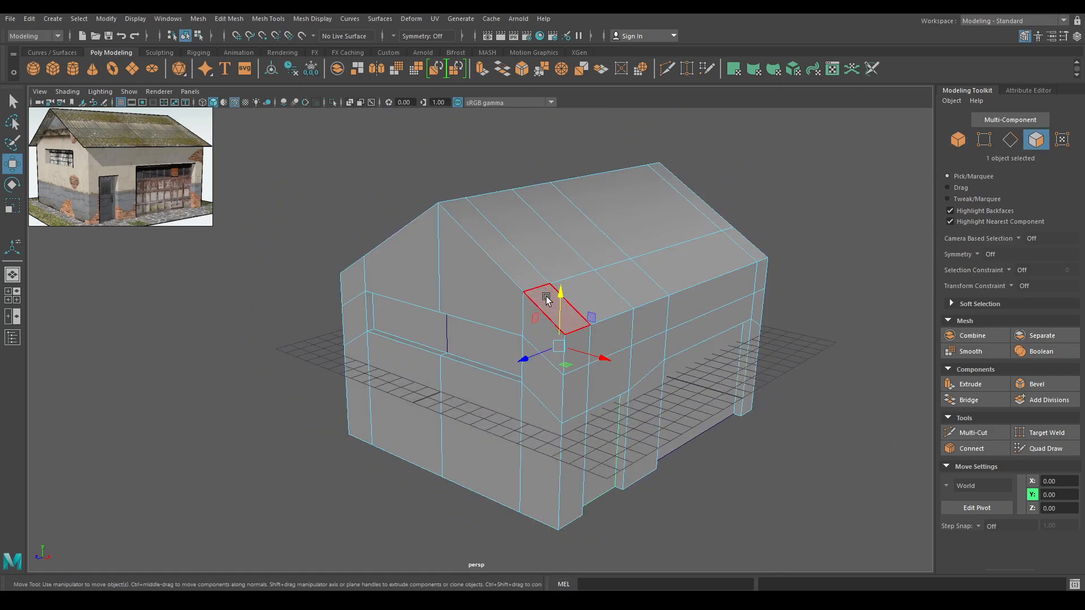
{"action": "left_click_drag", "start_coordinate": [546, 296], "coordinate": [503, 321], "text": "alt"}
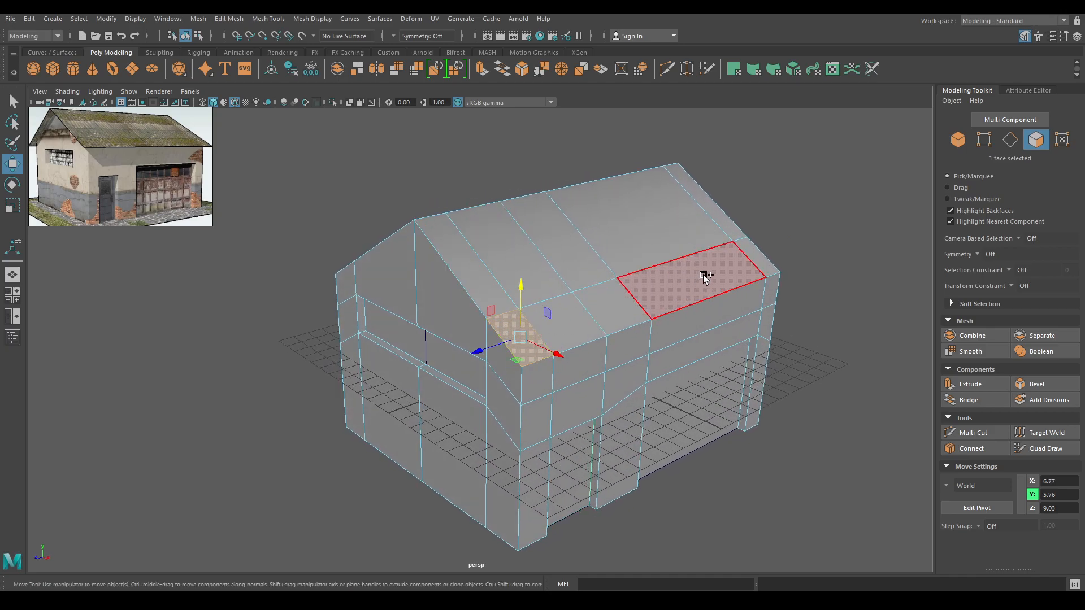
{"action": "double_click", "coordinate": [744, 250]}
{"action": "double_click", "coordinate": [477, 271], "text": "shift"}
{"action": "left_click_drag", "start_coordinate": [478, 271], "coordinate": [599, 315], "text": "alt"}
{"action": "double_click", "coordinate": [566, 276], "text": "shift"}
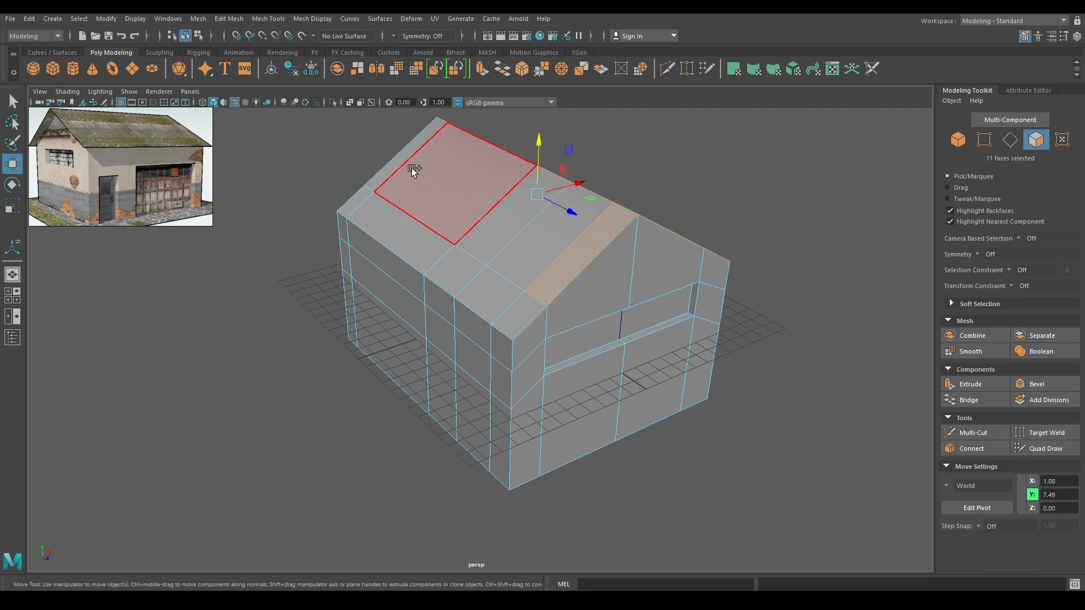
{"action": "left_click", "coordinate": [354, 191], "text": "shift"}
{"action": "double_click", "coordinate": [505, 311], "text": "shift"}
{"action": "right_click", "coordinate": [501, 237], "text": "shift"}
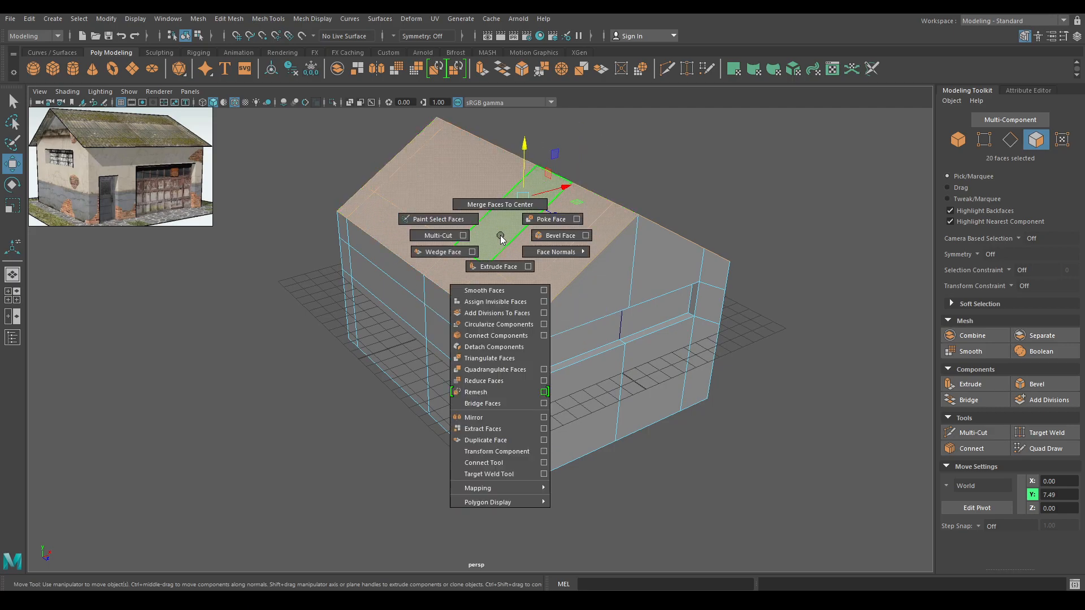
{"action": "left_click", "coordinate": [494, 442]}
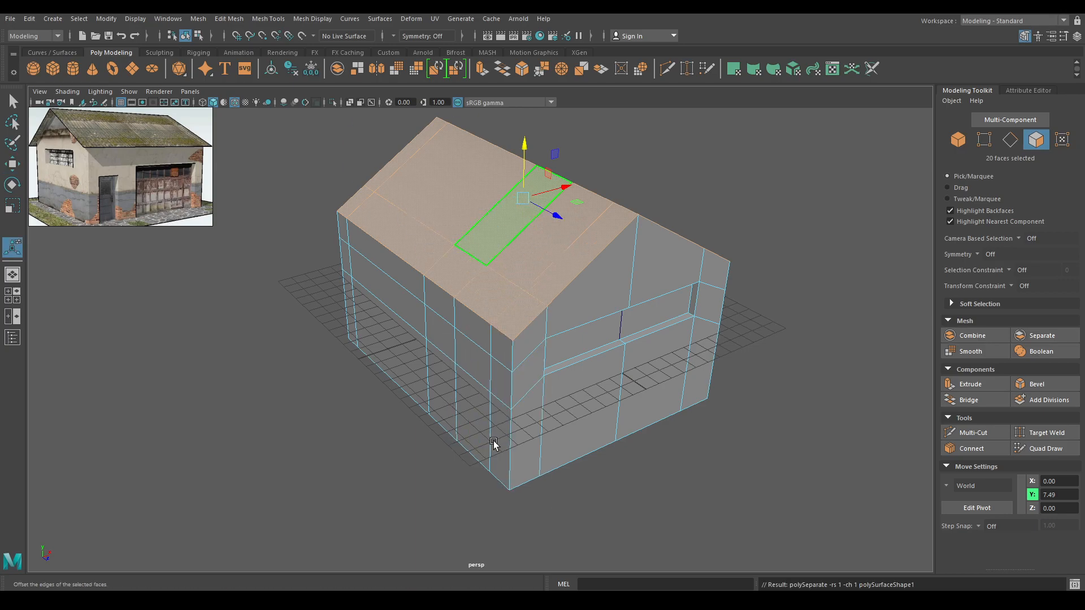
Return to object mode and hide everything except the duplicated roof.
{"action": "left_click_drag", "start_coordinate": [496, 235], "coordinate": [548, 258], "text": "alt"}
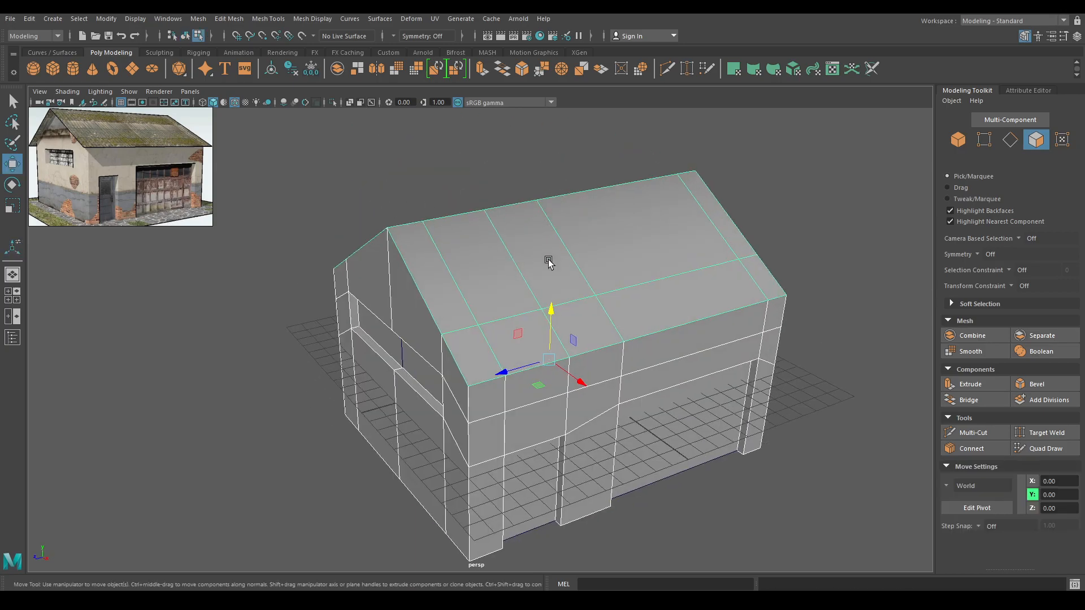
{"action": "right_click_drag", "start_coordinate": [484, 236], "coordinate": [555, 212]}
{"action": "key", "text": "alt+h"}
Delete all the inner edge loops running across and along the duplicated roof slopes.
{"action": "double_click", "coordinate": [450, 267]}
{"action": "double_click", "coordinate": [506, 263], "text": "shift"}
{"action": "double_click", "coordinate": [568, 250], "text": "shift"}
{"action": "double_click", "coordinate": [701, 235], "text": "shift"}
{"action": "double_click", "coordinate": [696, 259], "text": "shift"}
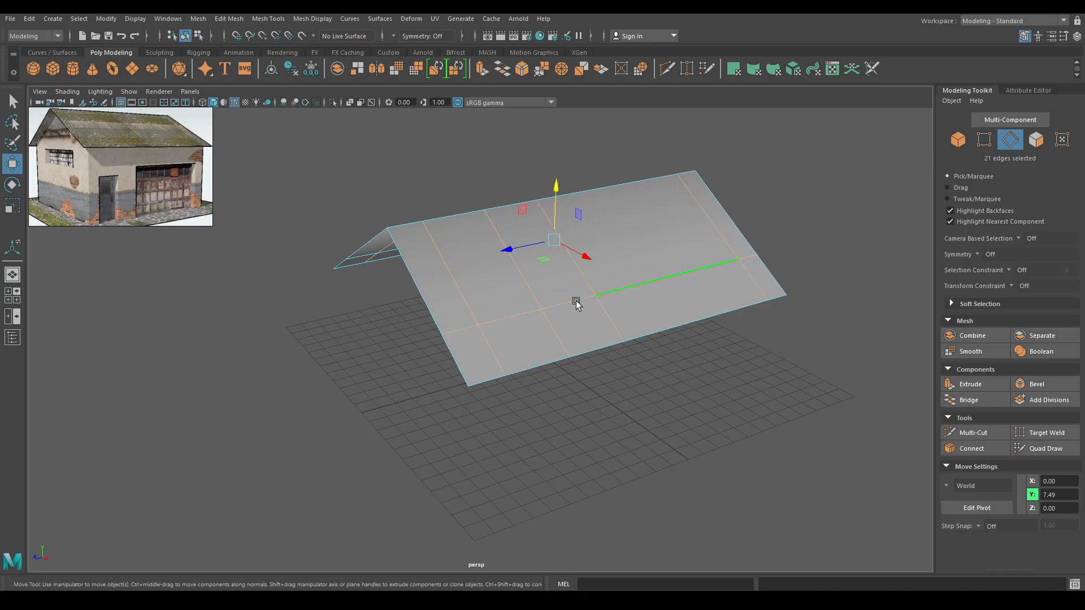
{"action": "left_click_drag", "start_coordinate": [576, 300], "coordinate": [592, 270], "text": "alt"}
{"action": "right_click_drag", "start_coordinate": [547, 214], "coordinate": [180, 330], "text": "shift"}
Delete the leftover vertices along the roof's eaves and gable edges, keeping only the corner and ridge points.
{"action": "left_click_drag", "start_coordinate": [712, 241], "coordinate": [586, 287], "text": "alt"}
{"action": "right_click_drag", "start_coordinate": [575, 249], "coordinate": [497, 251]}
{"action": "left_click_drag", "start_coordinate": [497, 250], "coordinate": [484, 274], "text": "alt"}
{"action": "key", "text": "ctrl+z"}
{"action": "right_click_drag", "start_coordinate": [439, 266], "coordinate": [376, 242]}
{"action": "left_click_drag", "start_coordinate": [593, 255], "coordinate": [584, 282]}
{"action": "right_click_drag", "start_coordinate": [595, 210], "coordinate": [478, 261], "text": "shift"}
{"action": "left_click_drag", "start_coordinate": [527, 276], "coordinate": [571, 324], "text": "alt"}
{"action": "left_click", "coordinate": [654, 286]}
{"action": "mouse_move", "coordinate": [654, 286]}
{"action": "left_mouse_down", "text": "alt"}
{"action": "mouse_move", "coordinate": [603, 291]}
{"action": "mouse_move", "coordinate": [673, 291]}
{"action": "left_mouse_up", "text": "alt"}
{"action": "left_click", "coordinate": [420, 271]}
{"action": "right_click_drag", "start_coordinate": [485, 263], "coordinate": [405, 297], "text": "shift"}
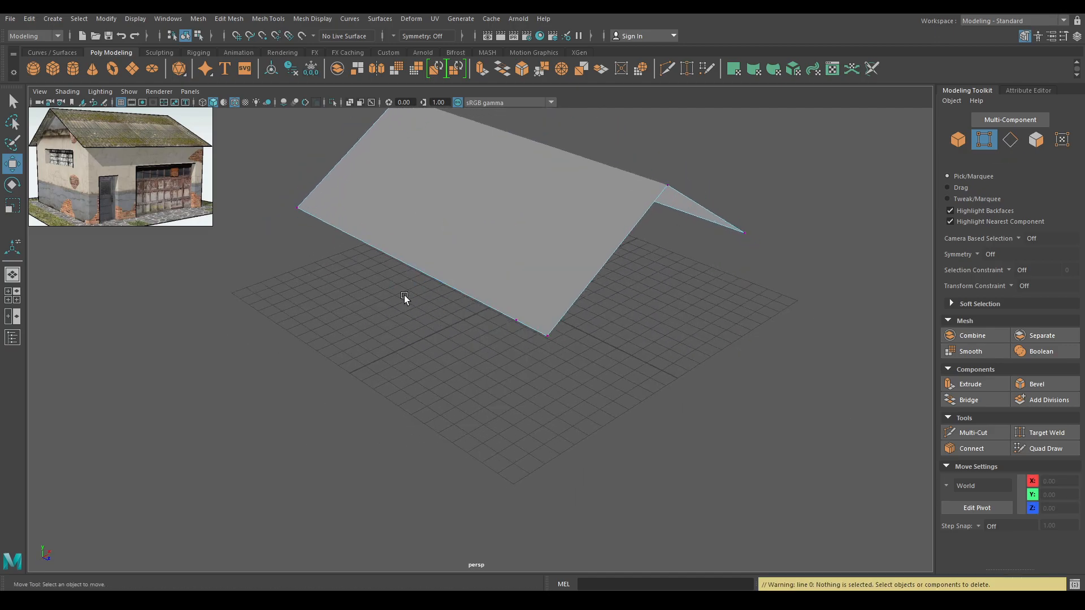
{"action": "left_click", "coordinate": [512, 314]}
{"action": "right_click_drag", "start_coordinate": [500, 286], "coordinate": [564, 286], "text": "shift"}
Show the hidden house body again and return to object mode.
{"action": "left_click_drag", "start_coordinate": [565, 285], "coordinate": [448, 299], "text": "alt"}
{"action": "left_click_drag", "start_coordinate": [580, 372], "coordinate": [589, 351], "text": "alt"}
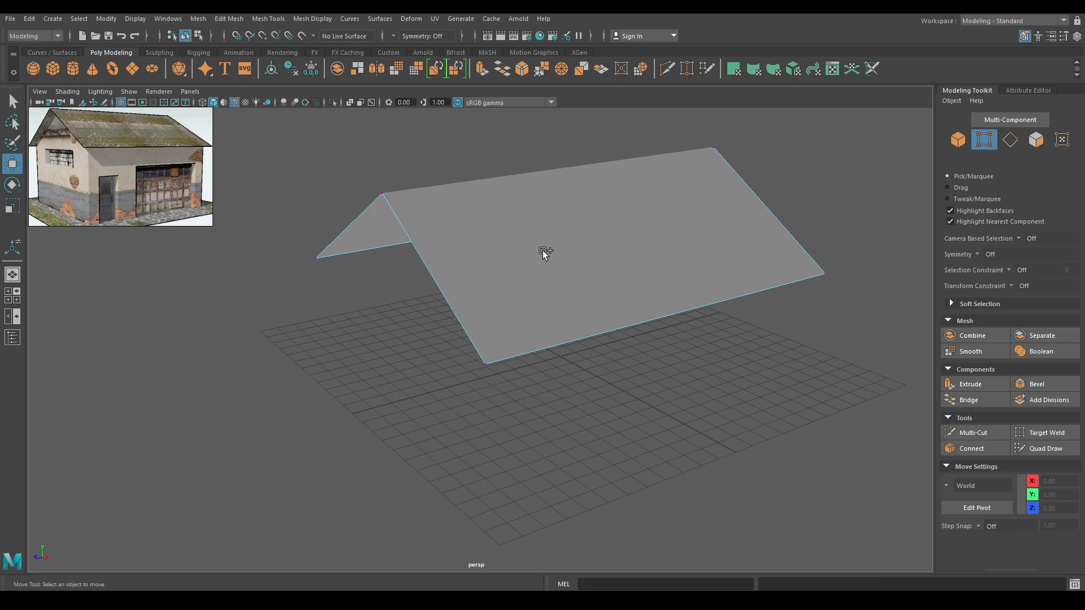
{"action": "key", "text": "ctrl+shift+h"}
{"action": "left_click_drag", "start_coordinate": [549, 284], "coordinate": [566, 282], "text": "alt"}
{"action": "right_click_drag", "start_coordinate": [567, 197], "coordinate": [651, 175]}
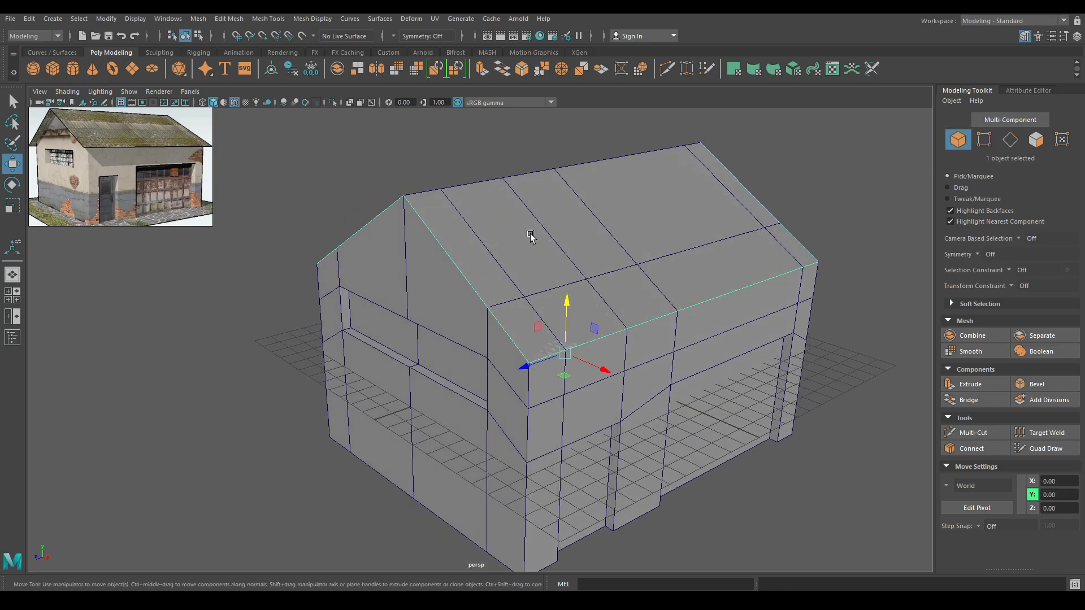
Set the move axis to Component and move the roof's two edges above the window gable outward to about Z -11.06.
{"action": "left_click_drag", "start_coordinate": [539, 230], "coordinate": [515, 240], "text": "alt"}
{"action": "right_click_drag", "start_coordinate": [429, 220], "coordinate": [419, 178]}
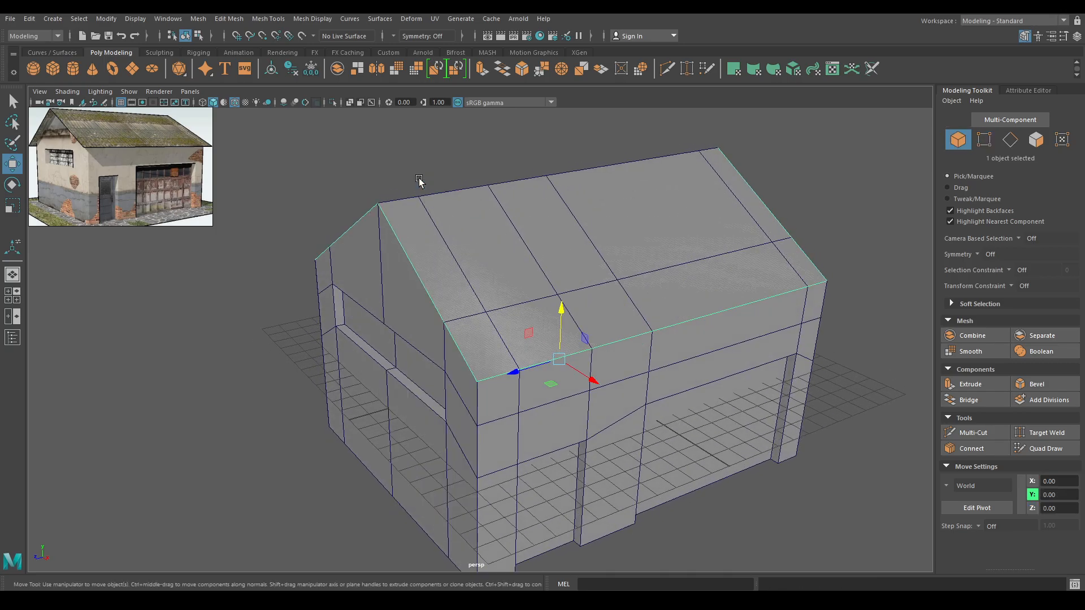
{"action": "left_click", "coordinate": [402, 260]}
{"action": "left_click", "coordinate": [339, 243], "text": "shift"}
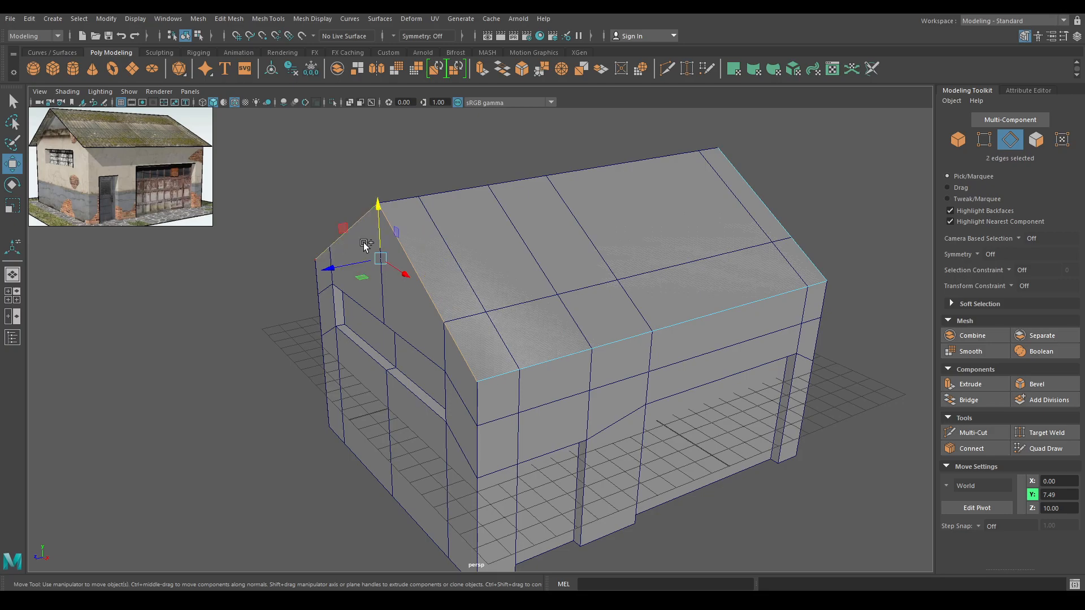
{"action": "right_click", "coordinate": [364, 243], "text": "ctrl+shift"}
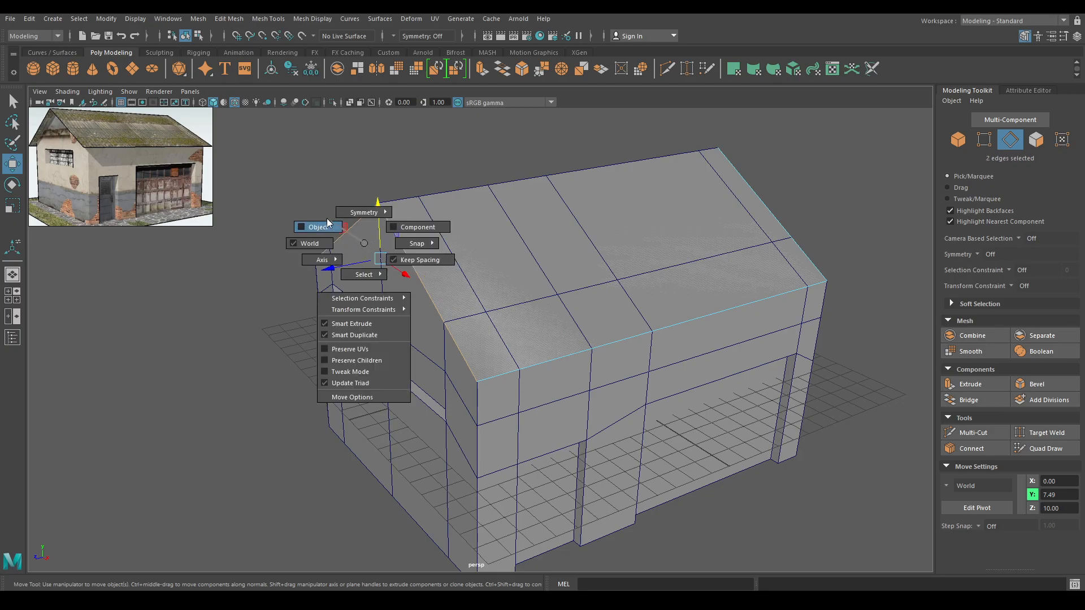
{"action": "left_click", "coordinate": [401, 226]}
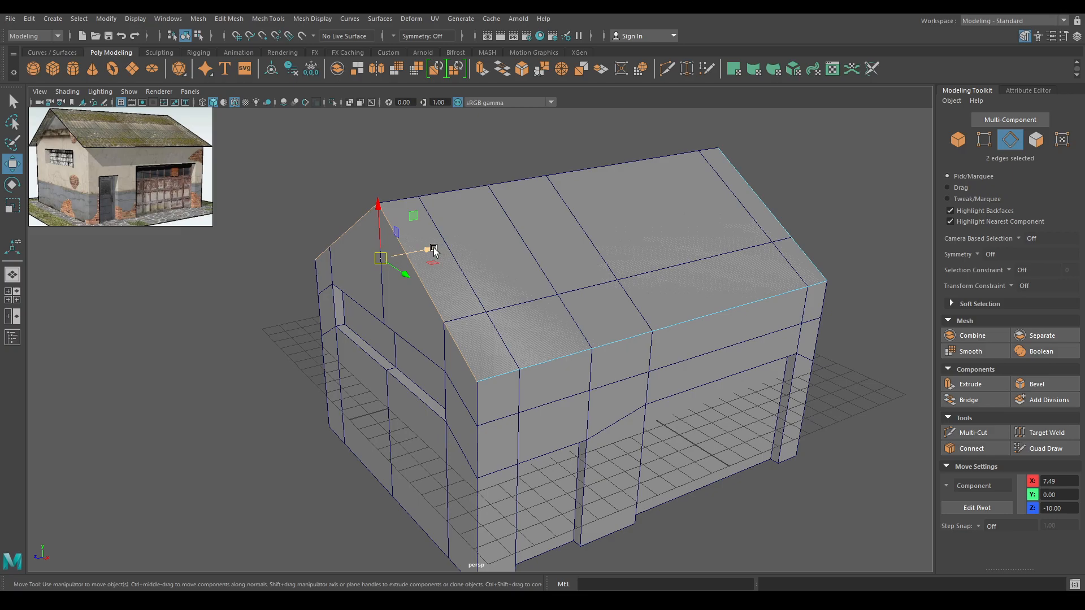
{"action": "left_click_drag", "start_coordinate": [432, 246], "coordinate": [584, 309]}
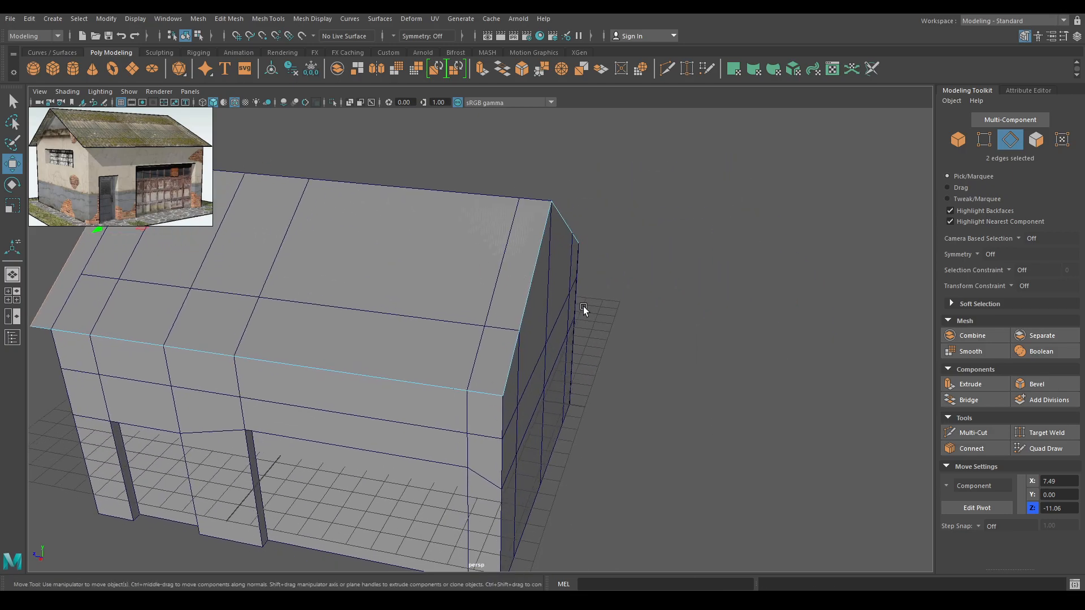
Move the roof's two edges at the opposite gable outward to about Z 10.95, then return to object mode.
{"action": "left_click", "coordinate": [530, 313]}
{"action": "left_click", "coordinate": [576, 232], "text": "shift"}
{"action": "left_click_drag", "start_coordinate": [596, 259], "coordinate": [622, 270]}
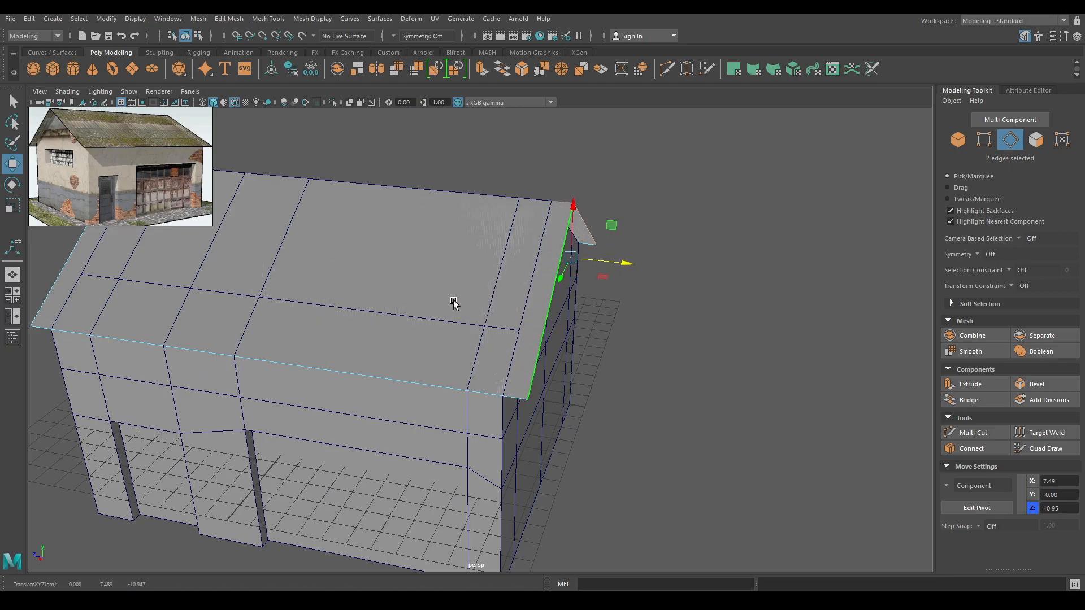
{"action": "left_click_drag", "start_coordinate": [453, 304], "coordinate": [555, 294], "text": "alt"}
{"action": "key", "text": "F8"}
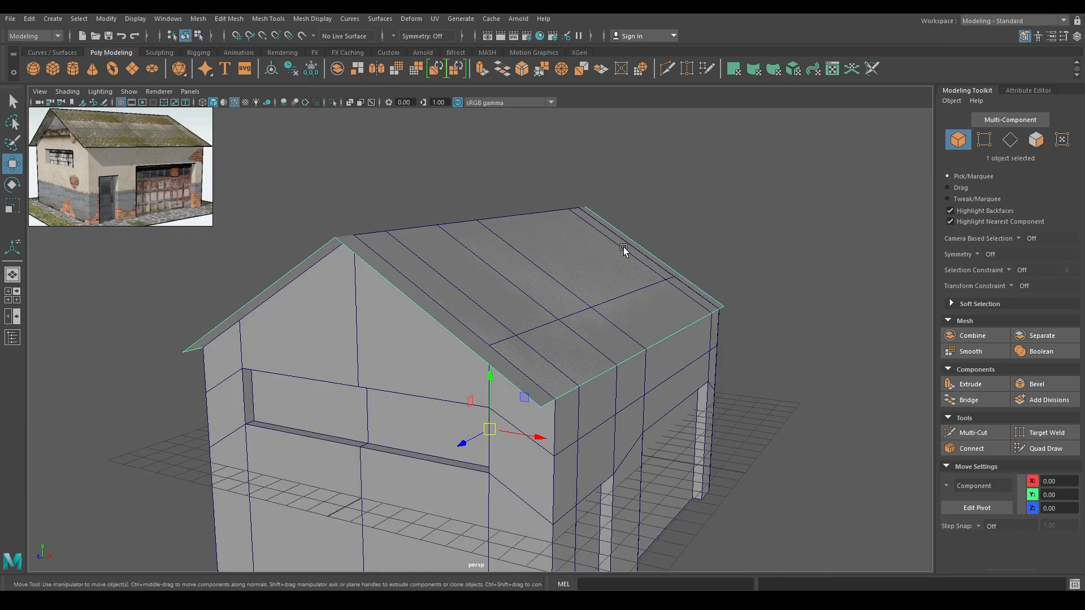
Extrude the roof with a thickness of 0.1.
{"action": "key", "text": "ctrl+e"}
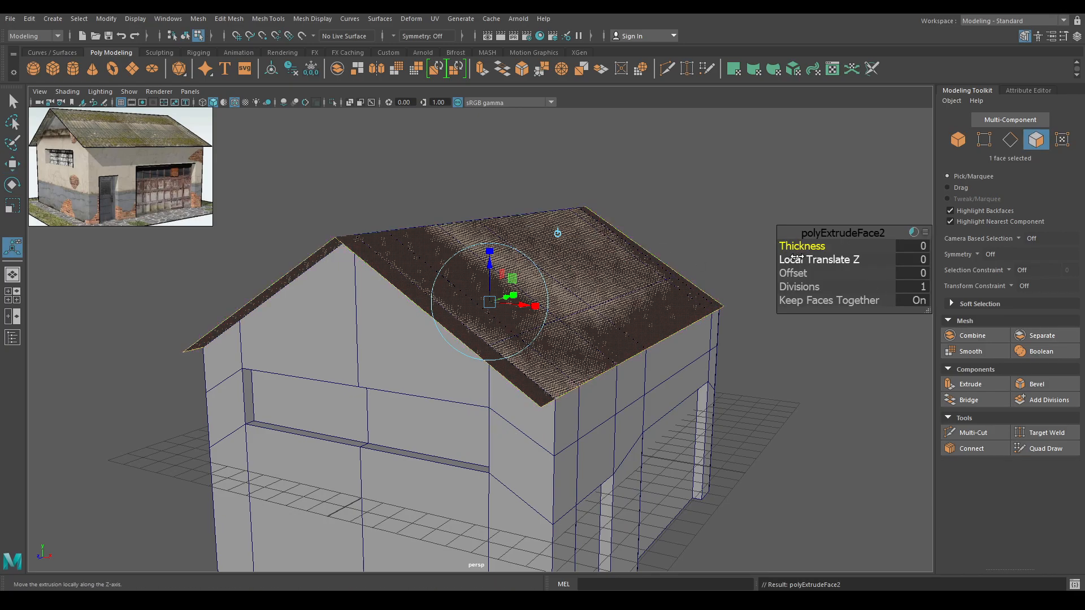
{"action": "left_click_drag", "start_coordinate": [790, 246], "coordinate": [800, 246]}
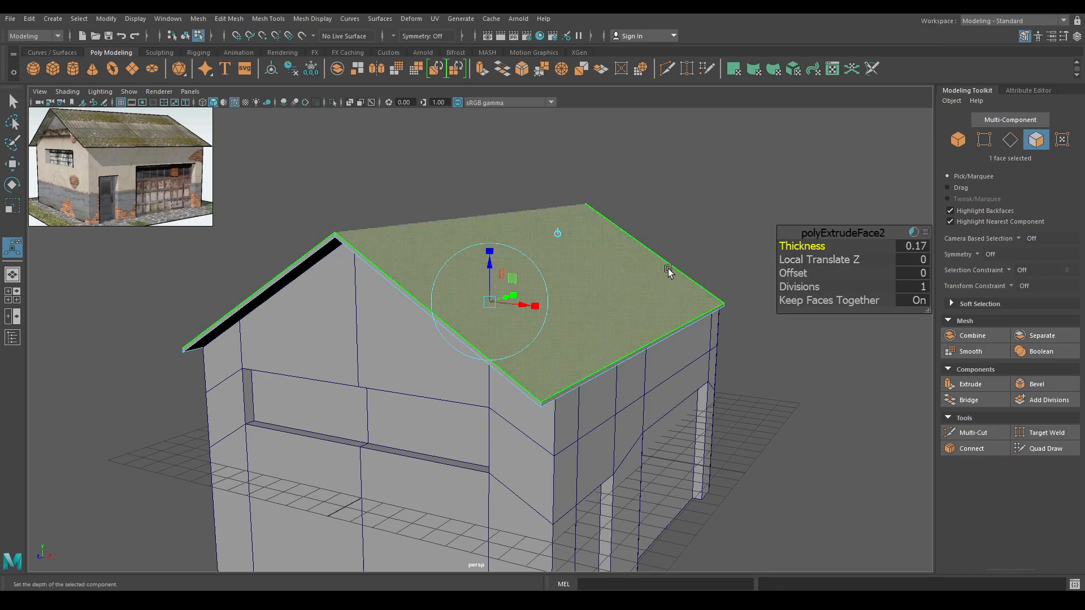
{"action": "left_click_drag", "start_coordinate": [632, 266], "coordinate": [677, 273], "text": "alt"}
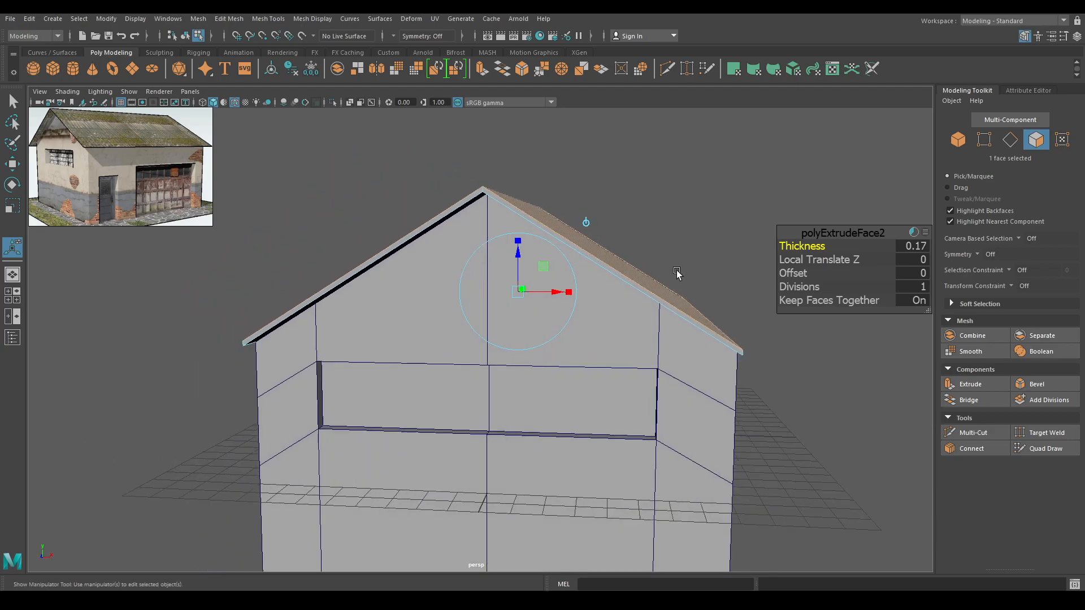
{"action": "left_click", "coordinate": [911, 246]}
{"action": "type", "text": "0.1"}
{"action": "key", "text": "Return"}
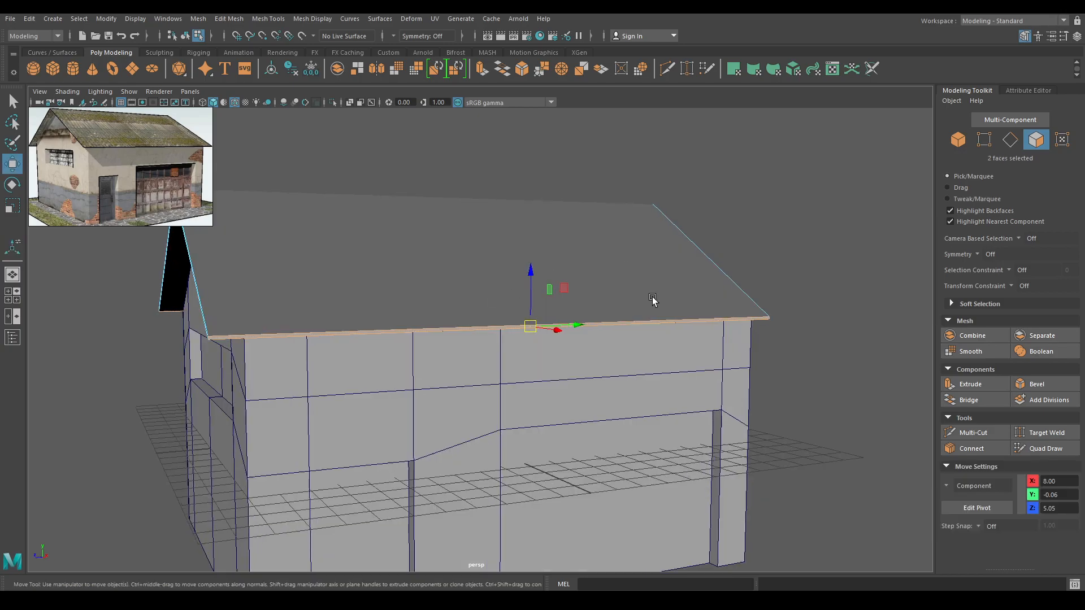
Extrude the thin eave face on the garage door side outward with a thickness of 1, working in the front view.
{"action": "left_click_drag", "start_coordinate": [652, 298], "coordinate": [796, 244], "text": "alt"}
{"action": "left_click", "coordinate": [840, 189]}
{"action": "left_click", "coordinate": [739, 308]}
{"action": "key", "text": "ctrl+e"}
{"action": "left_click_drag", "start_coordinate": [645, 347], "coordinate": [685, 405], "text": "alt"}
{"action": "key", "text": "space"}
{"action": "middle_click_drag", "start_coordinate": [709, 405], "coordinate": [452, 356], "text": "alt"}
{"action": "right_click_drag", "start_coordinate": [452, 356], "coordinate": [616, 383], "text": "alt"}
{"action": "middle_click_drag", "start_coordinate": [616, 383], "coordinate": [514, 353], "text": "alt"}
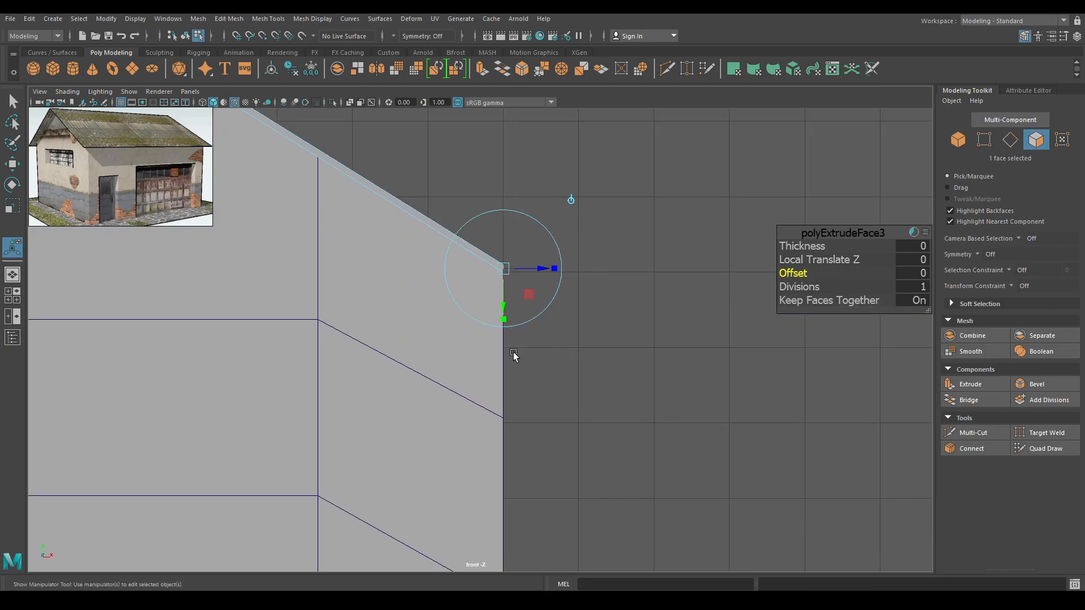
{"action": "right_click_drag", "start_coordinate": [515, 354], "coordinate": [577, 313], "text": "alt"}
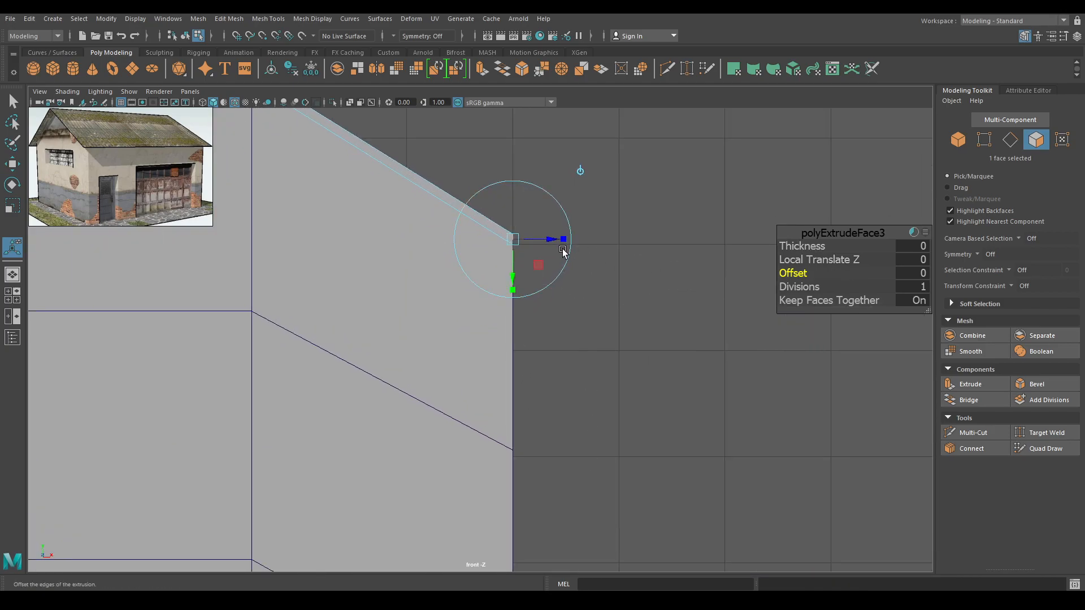
{"action": "right_click_drag", "start_coordinate": [525, 244], "coordinate": [533, 243], "text": "alt"}
{"action": "left_click_drag", "start_coordinate": [794, 246], "coordinate": [813, 246]}
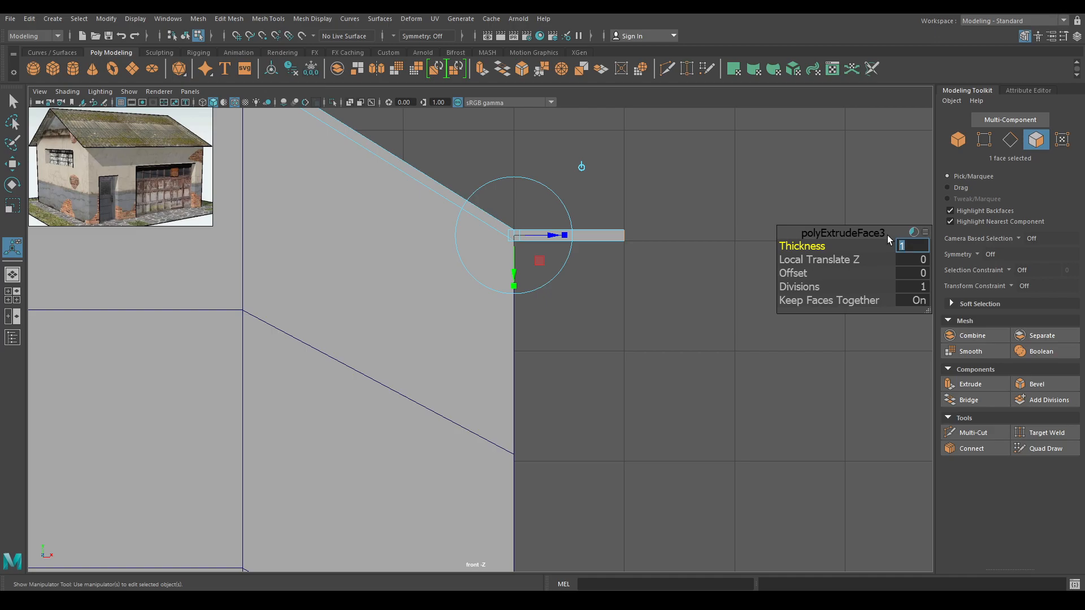
Lower the extruded eave face to about Z 4.48 so the overhang continues the roof slope.
{"action": "key", "text": "w"}
{"action": "left_click_drag", "start_coordinate": [624, 184], "coordinate": [616, 245]}
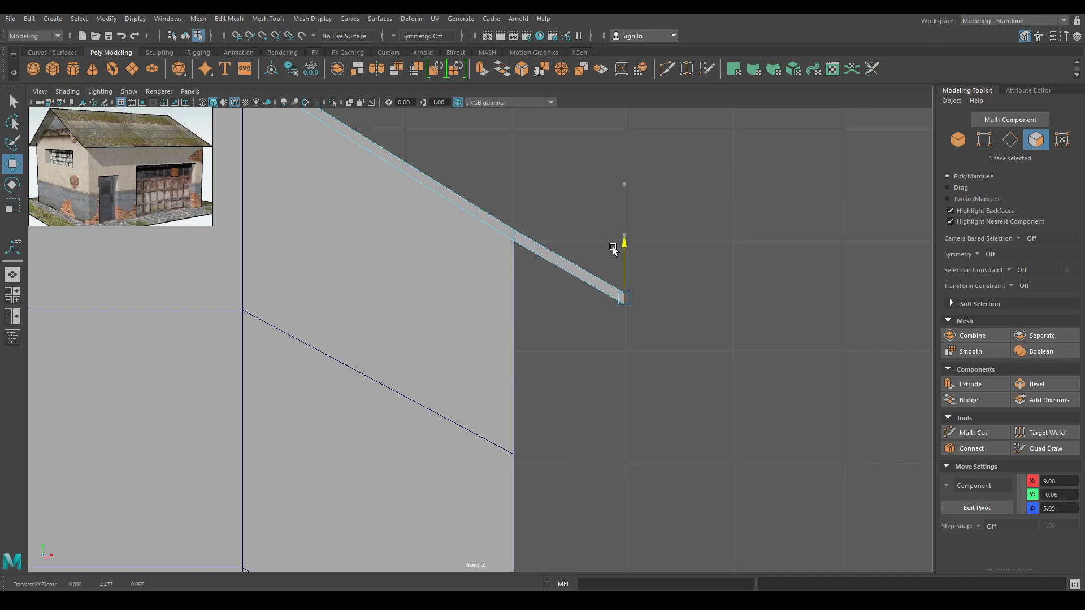
{"action": "scroll", "coordinate": [613, 249], "scroll_direction": "down", "scroll_amount": 6}
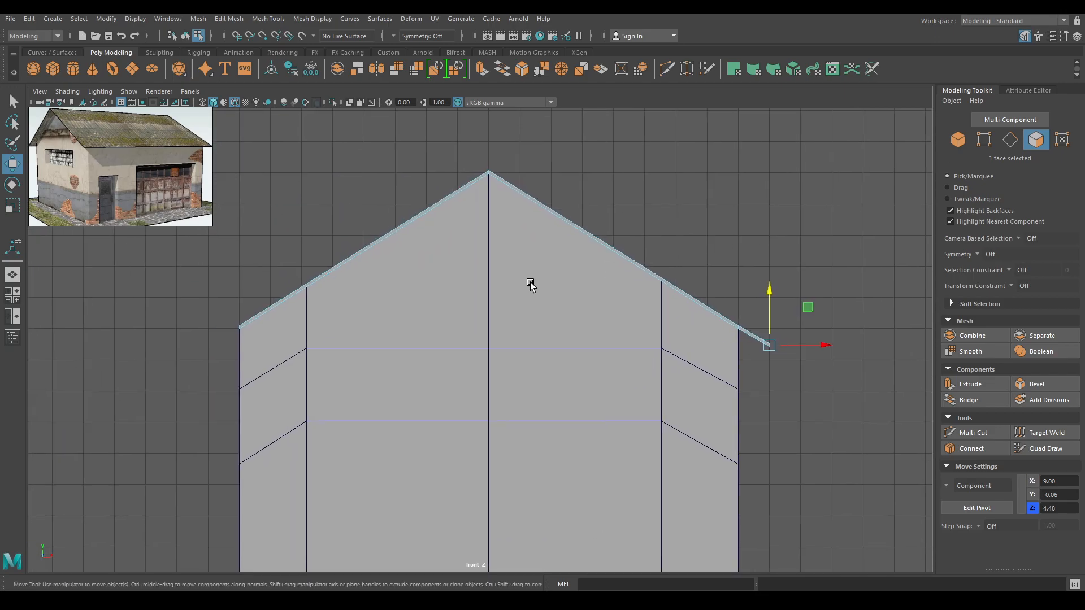
Extrude the thin eave face on the opposite side of the roof outward with a thickness of 1.
{"action": "key", "text": "space"}
{"action": "left_click_drag", "start_coordinate": [167, 327], "coordinate": [366, 342]}
{"action": "left_click", "coordinate": [392, 333]}
{"action": "key", "text": "ctrl+e"}
{"action": "key", "text": "space"}
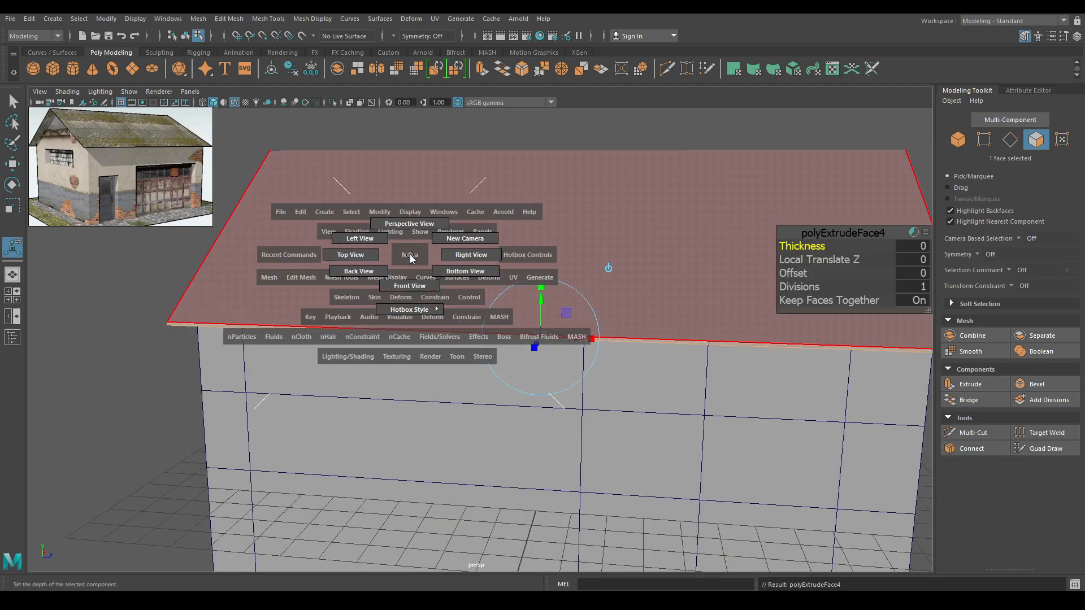
{"action": "left_click_drag", "start_coordinate": [409, 261], "coordinate": [406, 293]}
{"action": "middle_click_drag", "start_coordinate": [374, 300], "coordinate": [682, 294], "text": "alt"}
{"action": "right_click_drag", "start_coordinate": [682, 293], "coordinate": [834, 371], "text": "alt"}
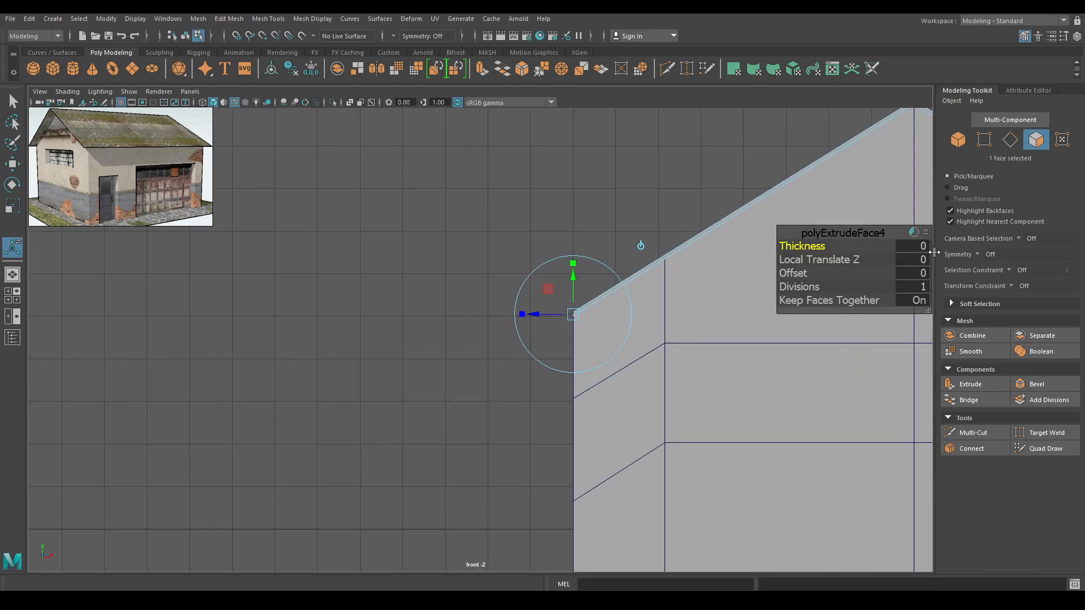
{"action": "left_click", "coordinate": [829, 232]}
Lower the opposite extruded eave face to a height of about 4.42 so it follows the roof slope.
{"action": "key", "text": "w"}
{"action": "right_click_drag", "start_coordinate": [470, 243], "coordinate": [577, 414], "text": "alt"}
{"action": "middle_click_drag", "start_coordinate": [577, 413], "coordinate": [395, 411], "text": "alt"}
{"action": "left_click_drag", "start_coordinate": [398, 233], "coordinate": [399, 290]}
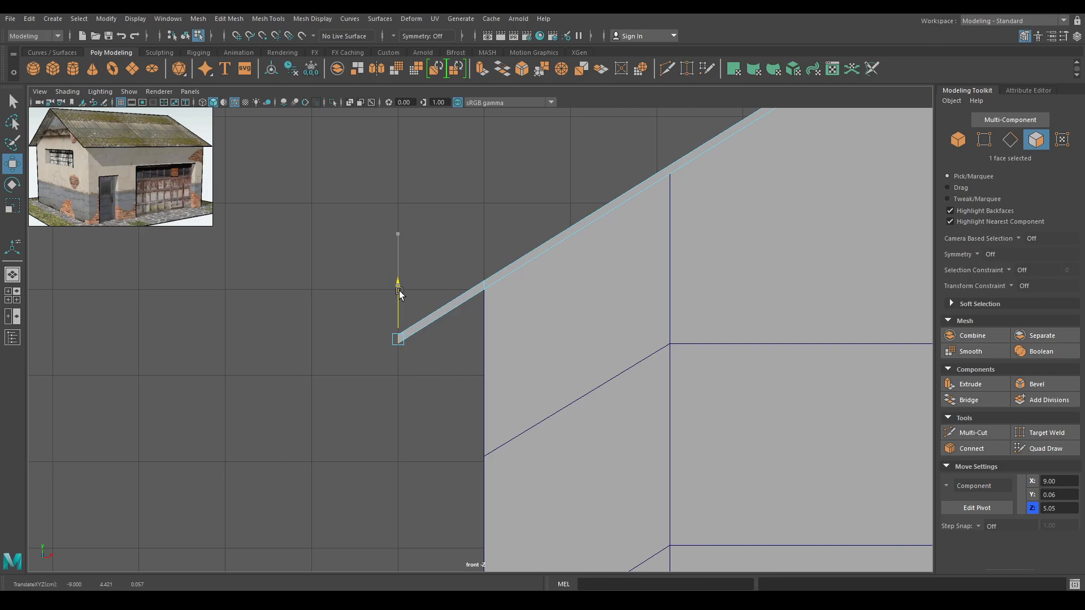
In the perspective view, delete the seam edges where the two eave overhangs join the roof slopes.
{"action": "key", "text": "space"}
{"action": "left_click_drag", "start_coordinate": [411, 314], "coordinate": [483, 274]}
{"action": "right_click_drag", "start_coordinate": [488, 263], "coordinate": [486, 130]}
{"action": "double_click", "coordinate": [368, 374]}
{"action": "left_click_drag", "start_coordinate": [368, 374], "coordinate": [497, 375], "text": "alt"}
{"action": "left_click", "coordinate": [380, 425], "text": "ctrl"}
{"action": "right_click_drag", "start_coordinate": [453, 282], "coordinate": [394, 296], "text": "shift"}
{"action": "left_click_drag", "start_coordinate": [452, 415], "coordinate": [553, 305], "text": "alt"}
Cut a ridge edge between the two gable peaks on top of the roof with Multi-Cut, then return to object mode.
{"action": "right_click_drag", "start_coordinate": [552, 305], "coordinate": [555, 272]}
{"action": "right_click_drag", "start_coordinate": [554, 278], "coordinate": [622, 436], "text": "alt"}
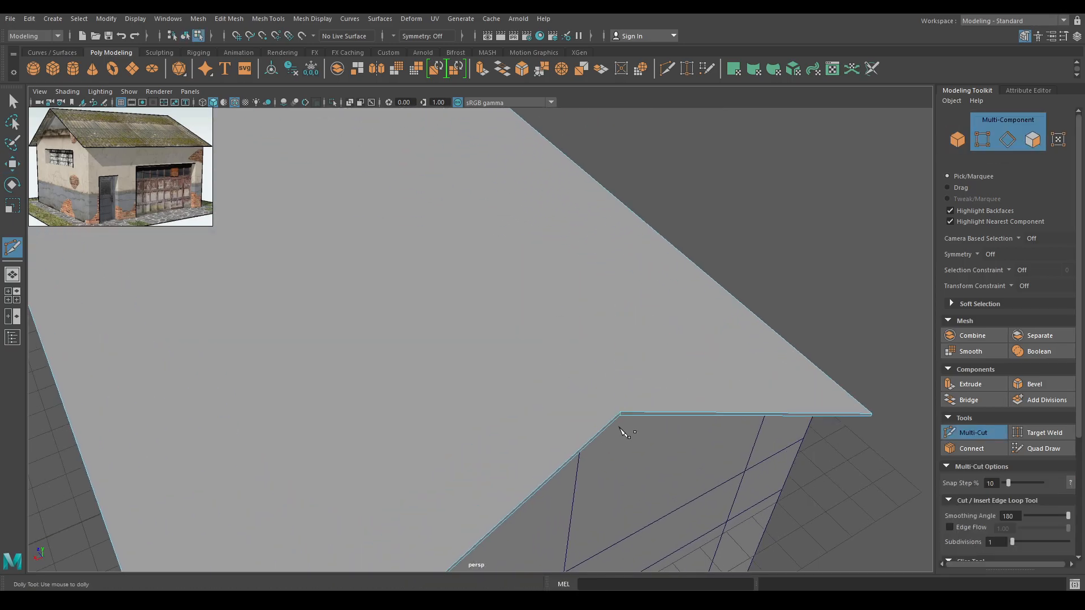
{"action": "middle_click_drag", "start_coordinate": [624, 416], "coordinate": [637, 520], "text": "alt"}
{"action": "left_click_drag", "start_coordinate": [507, 272], "coordinate": [530, 146], "text": "alt"}
{"action": "middle_click_drag", "start_coordinate": [530, 146], "coordinate": [522, 202], "text": "alt"}
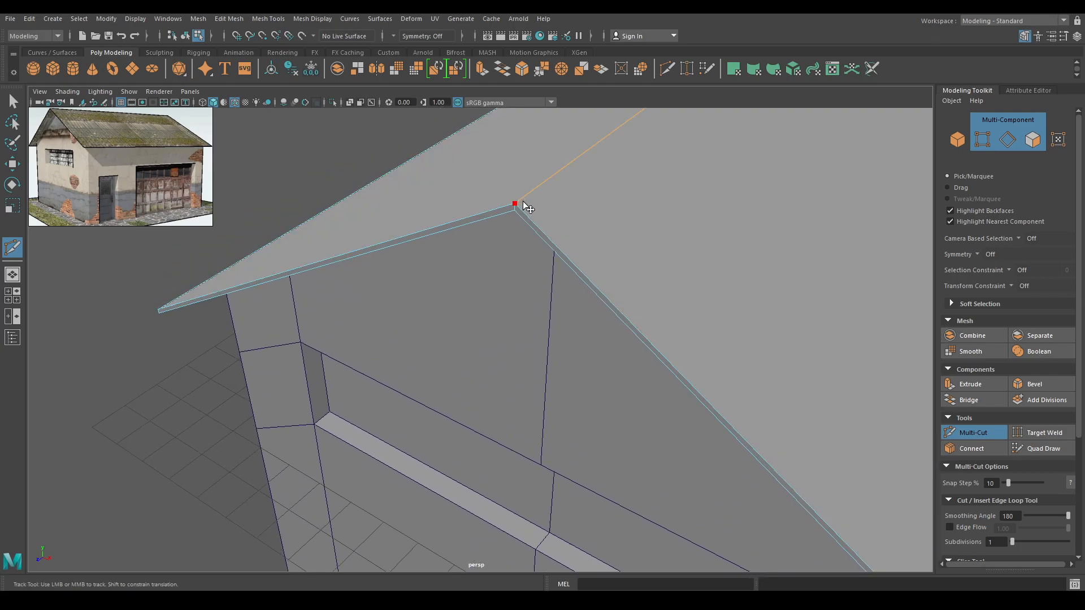
{"action": "key", "text": "w"}
{"action": "right_click_drag", "start_coordinate": [523, 204], "coordinate": [572, 182]}
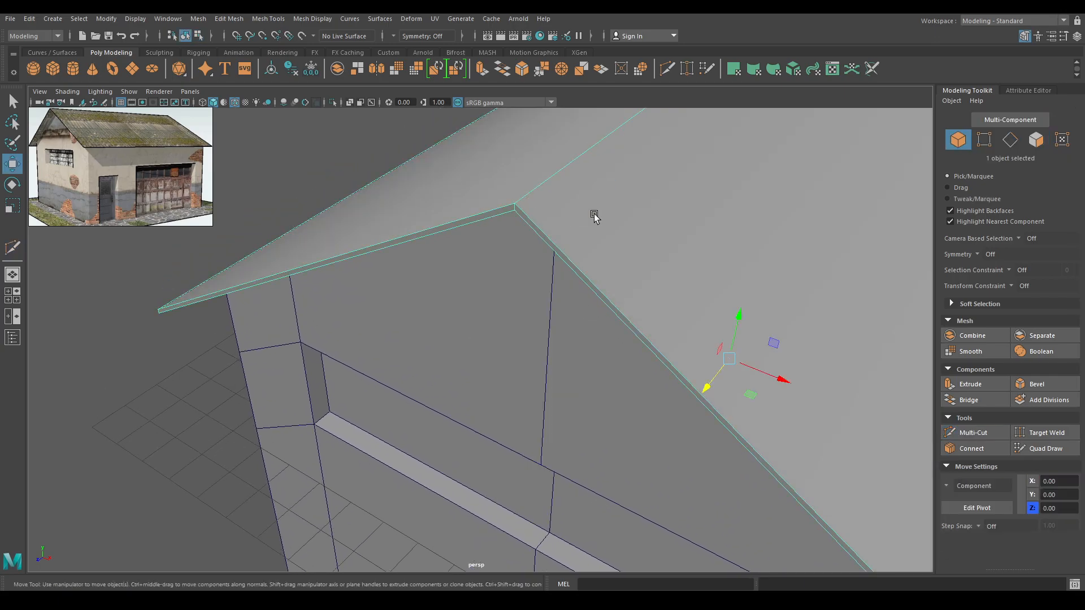
Isolate the roof and cut a ridge edge across its underside between the two gable peaks with Multi-Cut.
{"action": "key", "text": "alt+h"}
{"action": "left_click_drag", "start_coordinate": [601, 237], "coordinate": [621, 317], "text": "alt"}
{"action": "right_click_drag", "start_coordinate": [591, 305], "coordinate": [558, 304], "text": "shift"}
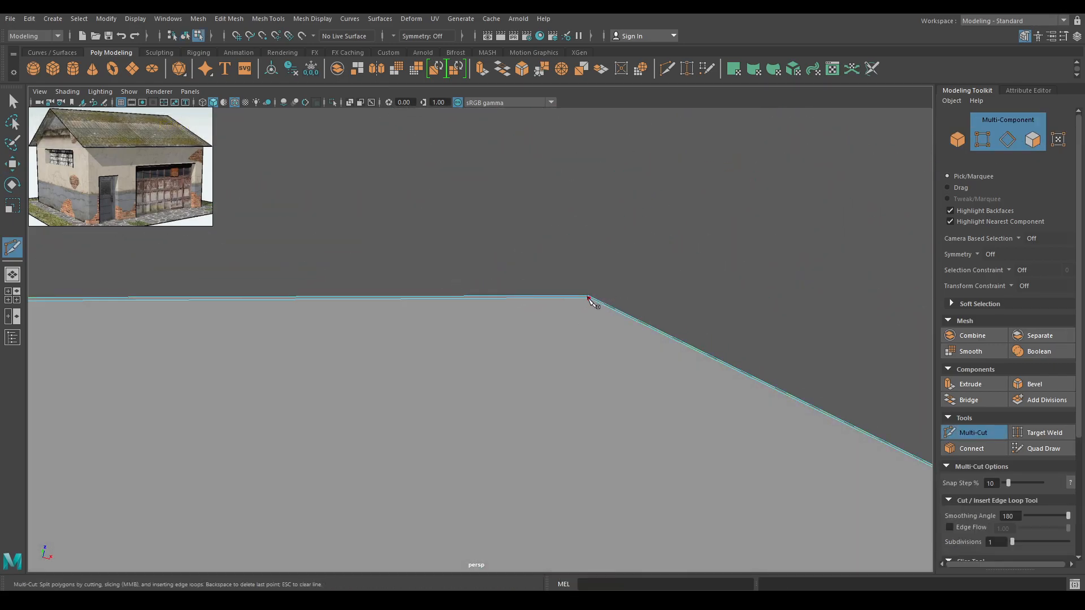
{"action": "left_click", "coordinate": [591, 303]}
{"action": "left_click_drag", "start_coordinate": [591, 303], "coordinate": [516, 361], "text": "alt"}
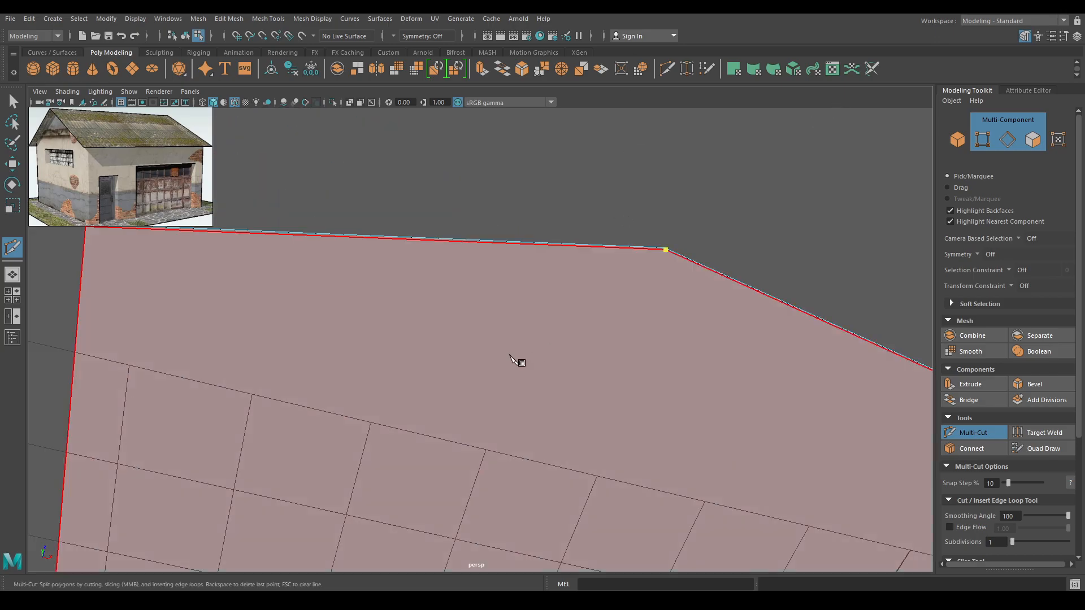
{"action": "middle_click_drag", "start_coordinate": [516, 361], "coordinate": [620, 394], "text": "alt"}
{"action": "left_click_drag", "start_coordinate": [615, 390], "coordinate": [573, 396], "text": "alt"}
{"action": "middle_click_drag", "start_coordinate": [573, 395], "coordinate": [701, 226], "text": "alt"}
{"action": "scroll", "coordinate": [606, 436], "scroll_direction": "up", "scroll_amount": 3}
{"action": "middle_click_drag", "start_coordinate": [585, 466], "coordinate": [726, 245], "text": "alt"}
{"action": "scroll", "coordinate": [726, 245], "scroll_direction": "up", "scroll_amount": 4}
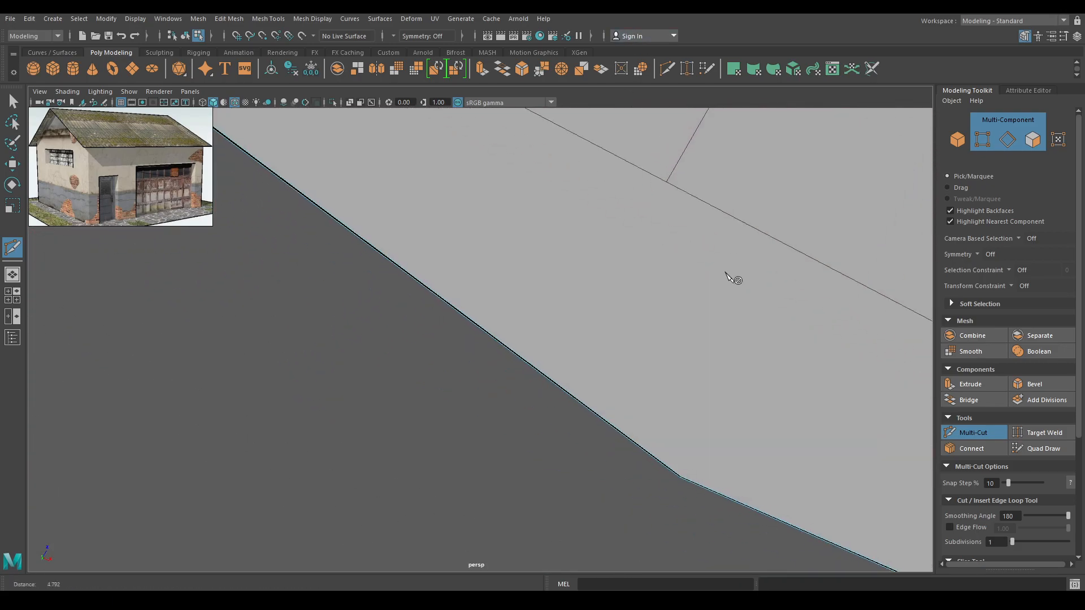
{"action": "middle_click_drag", "start_coordinate": [693, 341], "coordinate": [650, 296], "text": "alt"}
{"action": "right_click_drag", "start_coordinate": [651, 297], "coordinate": [733, 469], "text": "alt"}
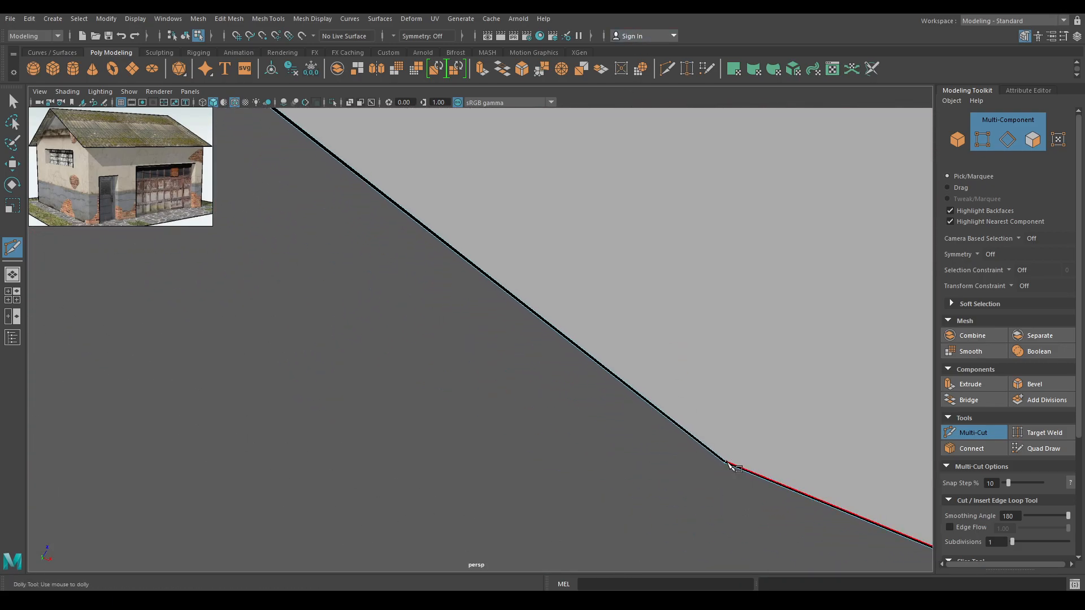
{"action": "key", "text": "w"}
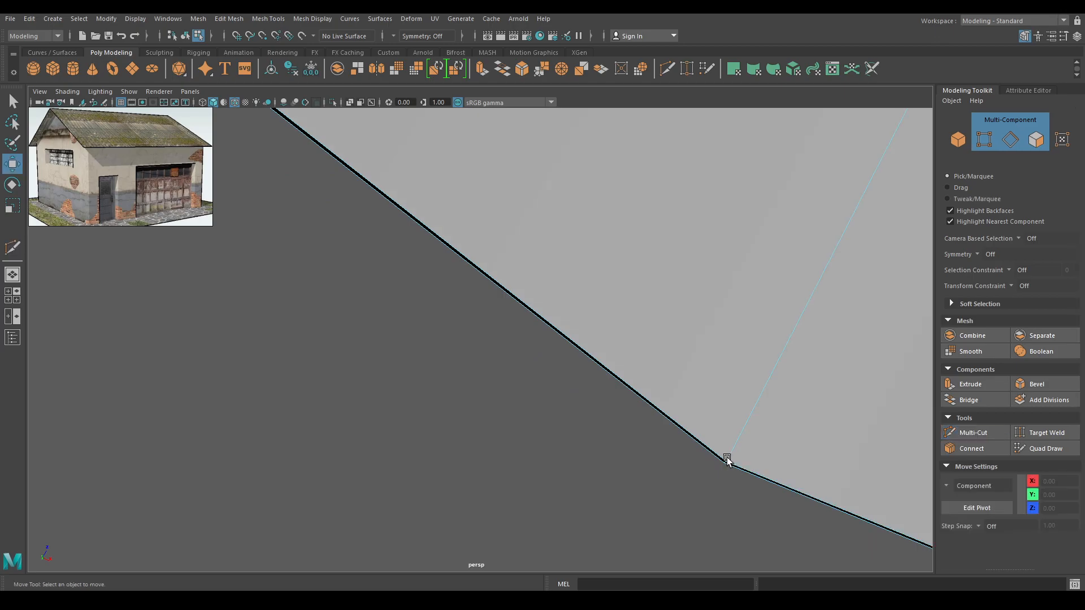
Return the roof to object mode, show the rest of the house again and clear the selection.
{"action": "key", "text": "f"}
{"action": "left_click_drag", "start_coordinate": [639, 463], "coordinate": [552, 511], "text": "alt"}
{"action": "right_click_drag", "start_coordinate": [544, 349], "coordinate": [643, 236]}
{"action": "key", "text": "ctrl+1"}
{"action": "left_click", "coordinate": [622, 243]}
Select the panel filling the gable wall's window opening and hide all other objects, working in the front view.
{"action": "left_click_drag", "start_coordinate": [622, 243], "coordinate": [418, 416], "text": "alt"}
{"action": "middle_click_drag", "start_coordinate": [418, 415], "coordinate": [409, 281], "text": "alt"}
{"action": "right_click_drag", "start_coordinate": [409, 281], "coordinate": [442, 340], "text": "alt"}
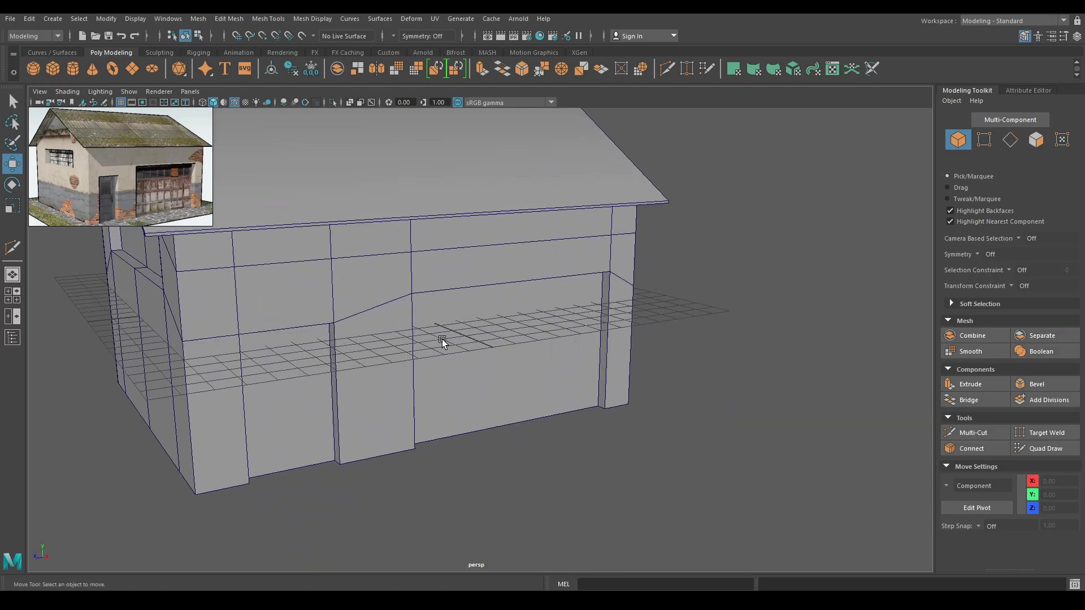
{"action": "middle_click_drag", "start_coordinate": [478, 319], "coordinate": [586, 378], "text": "alt"}
{"action": "left_click_drag", "start_coordinate": [586, 377], "coordinate": [205, 364], "text": "alt"}
{"action": "left_click", "coordinate": [465, 346]}
{"action": "left_click_drag", "start_coordinate": [465, 346], "coordinate": [326, 316], "text": "alt"}
{"action": "key", "text": "space"}
{"action": "left_click_drag", "start_coordinate": [412, 257], "coordinate": [427, 323]}
{"action": "middle_click_drag", "start_coordinate": [421, 255], "coordinate": [435, 275], "text": "alt"}
{"action": "key", "text": "space"}
{"action": "left_click_drag", "start_coordinate": [436, 275], "coordinate": [433, 304]}
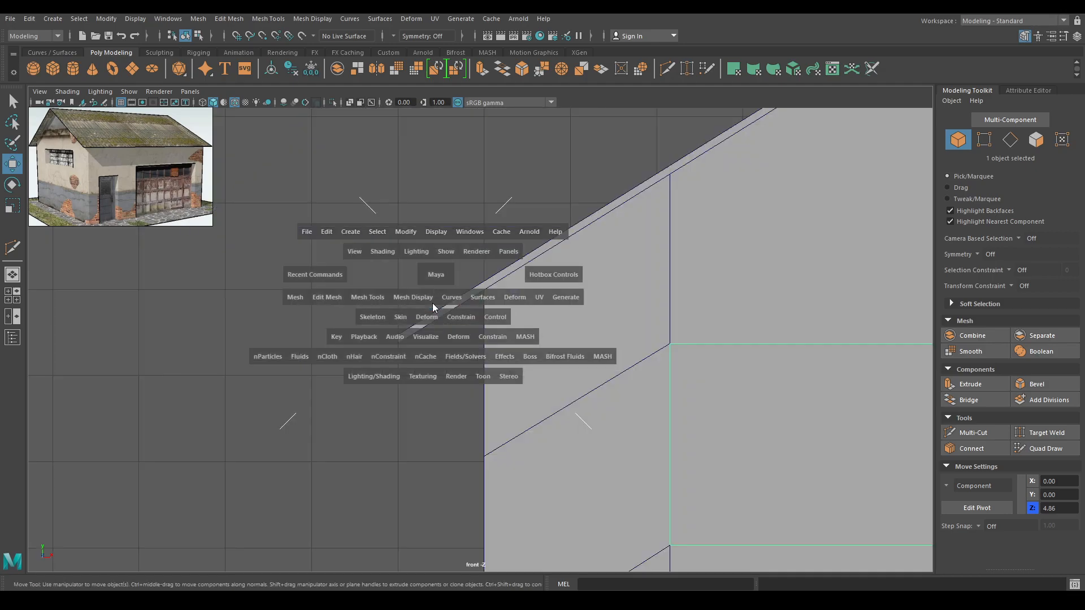
{"action": "scroll", "coordinate": [526, 213], "scroll_direction": "down", "scroll_amount": 5}
{"action": "middle_click_drag", "start_coordinate": [525, 213], "coordinate": [322, 134], "text": "alt"}
{"action": "right_click_drag", "start_coordinate": [531, 395], "coordinate": [633, 480], "text": "alt"}
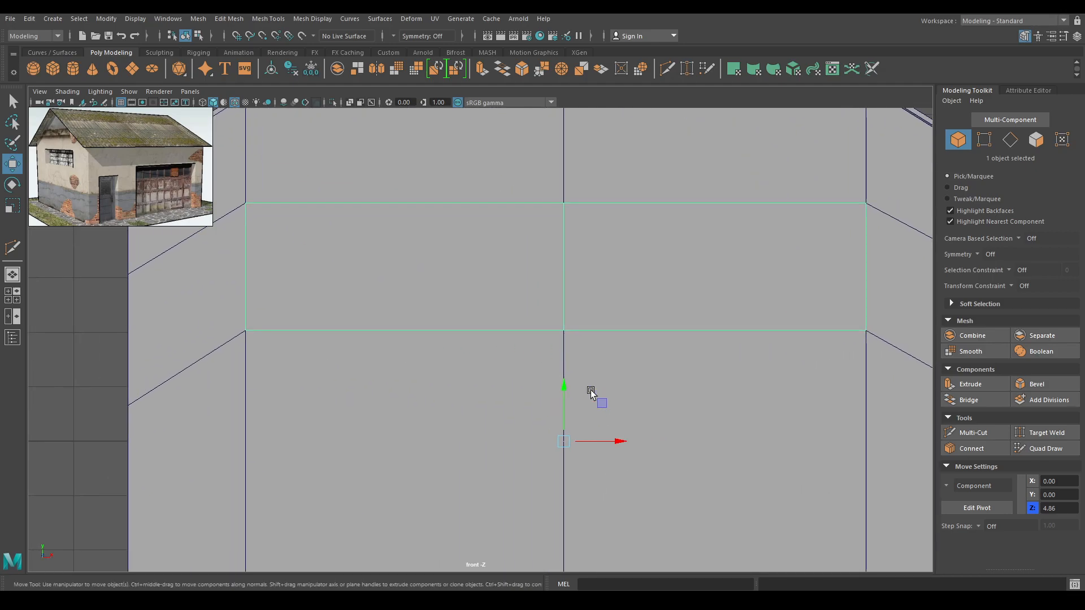
{"action": "key", "text": "alt+h"}
Insert edge loops just inside all four borders of the window panel with Multi-Cut.
{"action": "right_click_drag", "start_coordinate": [443, 290], "coordinate": [477, 344], "text": "alt"}
{"action": "middle_click_drag", "start_coordinate": [477, 344], "coordinate": [414, 259], "text": "alt"}
{"action": "right_click", "coordinate": [411, 273]}
{"action": "right_click", "coordinate": [471, 249], "text": "shift"}
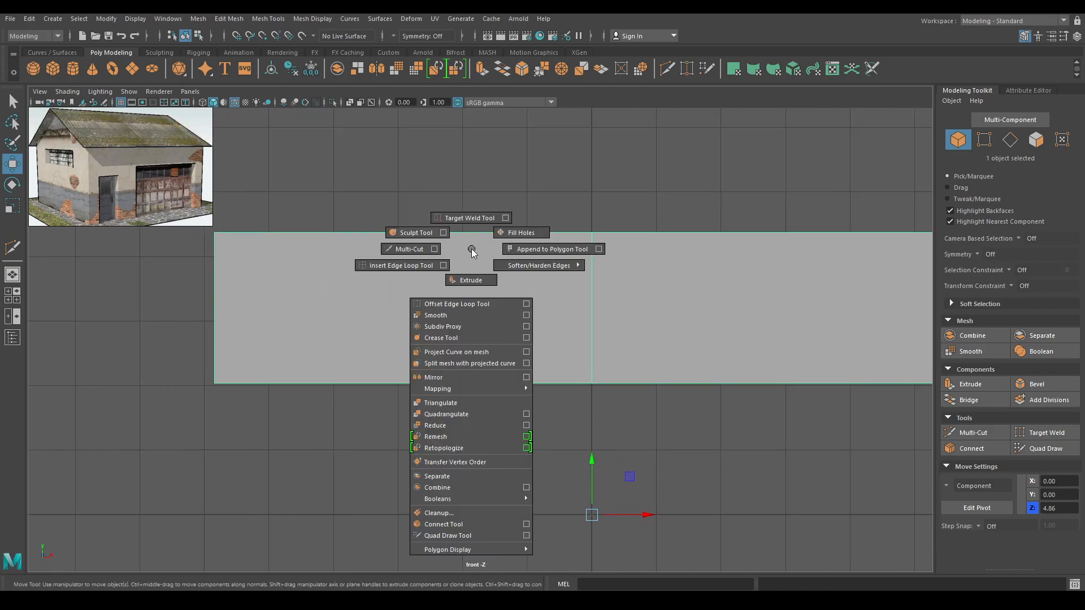
{"action": "left_click", "coordinate": [390, 251]}
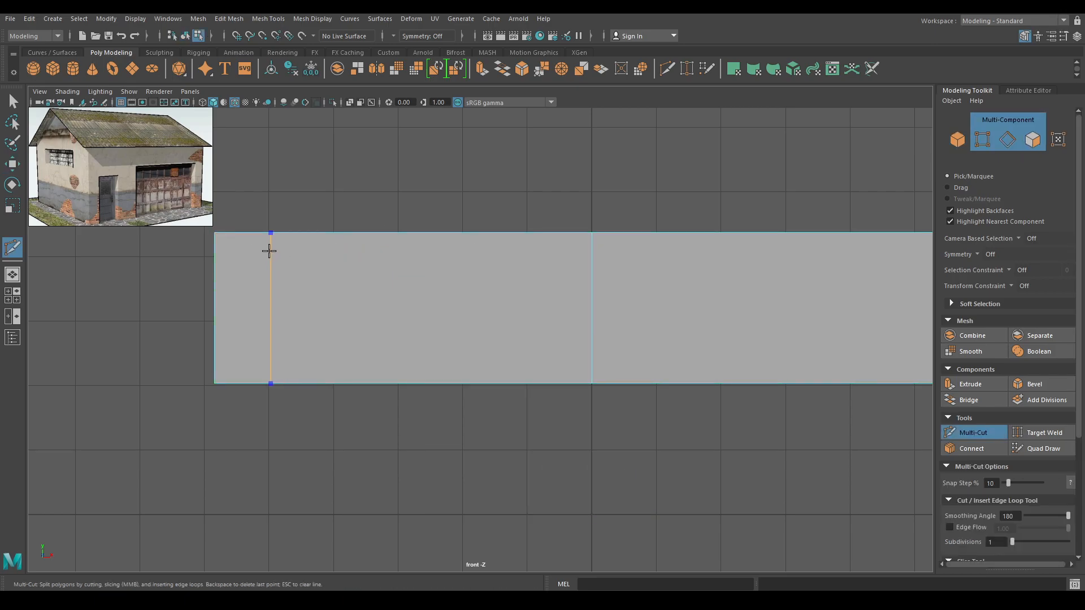
{"action": "left_click", "coordinate": [224, 250], "text": "ctrl"}
{"action": "left_click", "coordinate": [228, 374], "text": "ctrl"}
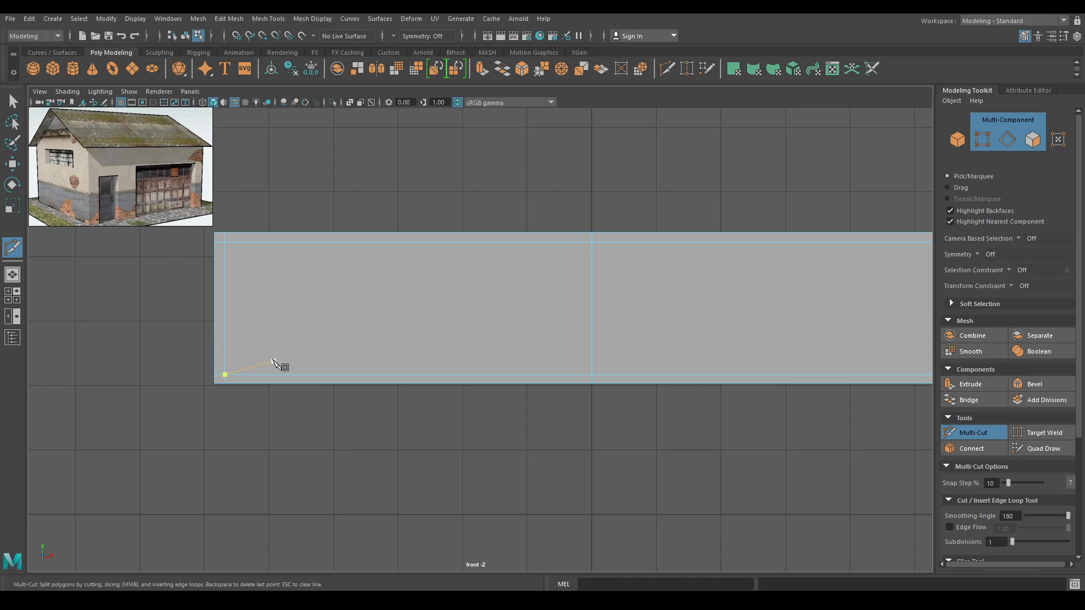
{"action": "middle_click_drag", "start_coordinate": [616, 326], "coordinate": [381, 351], "text": "alt"}
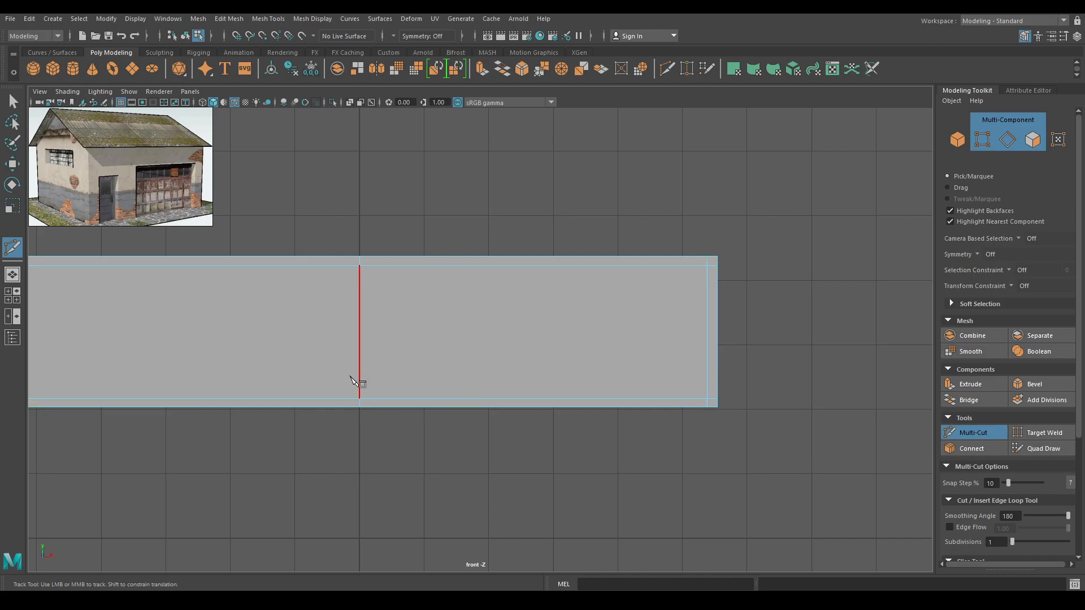
{"action": "key", "text": "w"}
Bevel the window panel's central vertical edge loop with a fraction of 0.015 and return to object mode.
{"action": "left_click", "coordinate": [369, 355]}
{"action": "right_click_drag", "start_coordinate": [365, 353], "coordinate": [363, 243]}
{"action": "double_click", "coordinate": [355, 304]}
{"action": "right_click", "coordinate": [376, 296], "text": "shift"}
{"action": "left_click", "coordinate": [437, 296]}
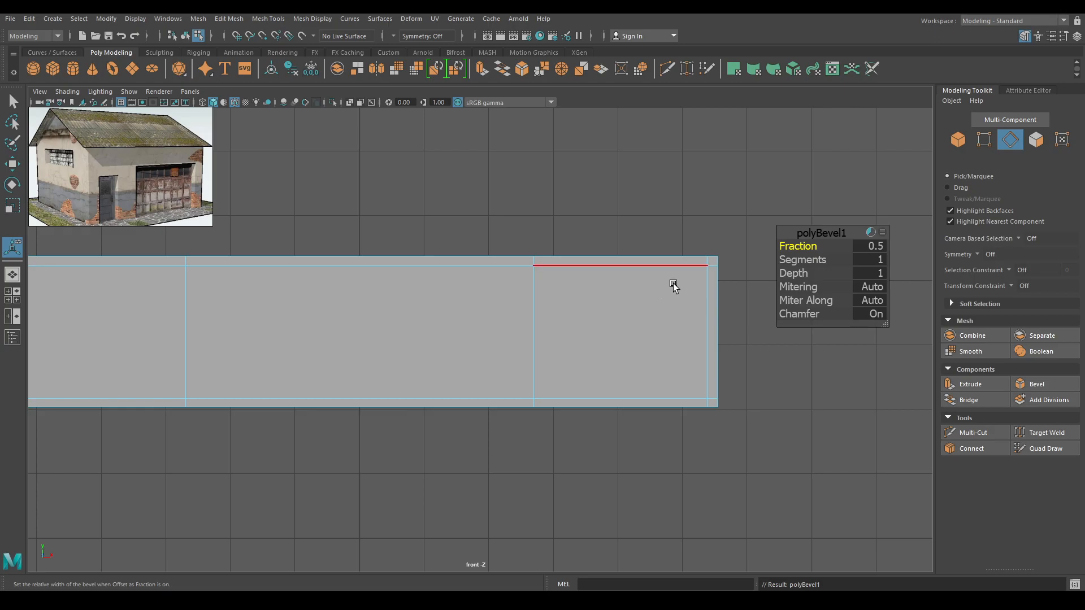
{"action": "middle_click_drag", "start_coordinate": [797, 263], "coordinate": [763, 252]}
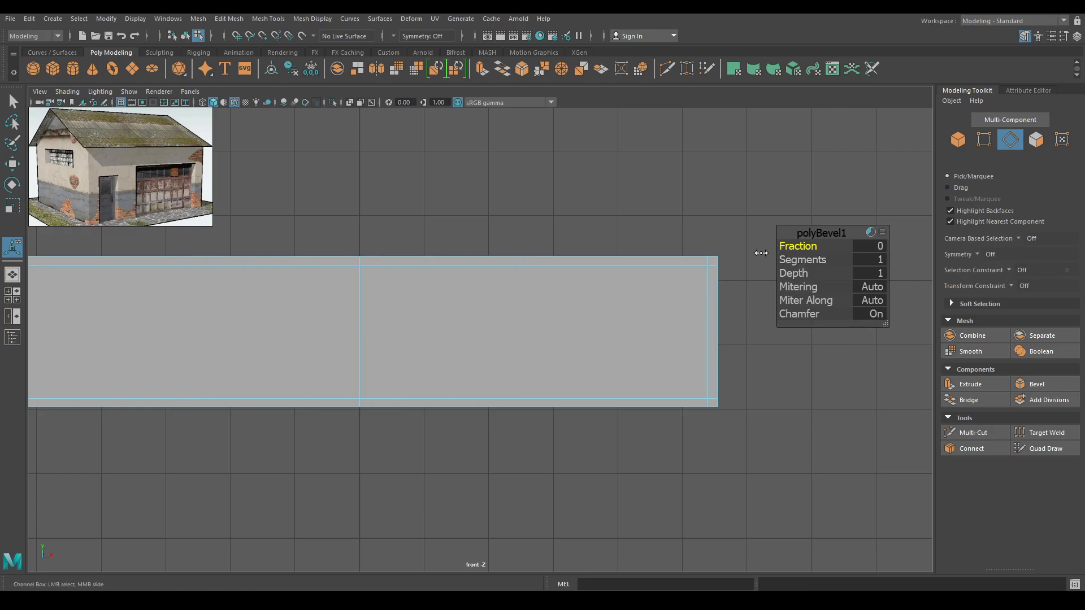
{"action": "left_click", "coordinate": [869, 247]}
{"action": "type", "text": "0.01"}
{"action": "key", "text": "Return"}
{"action": "type", "text": "0.015"}
{"action": "key", "text": "Return"}
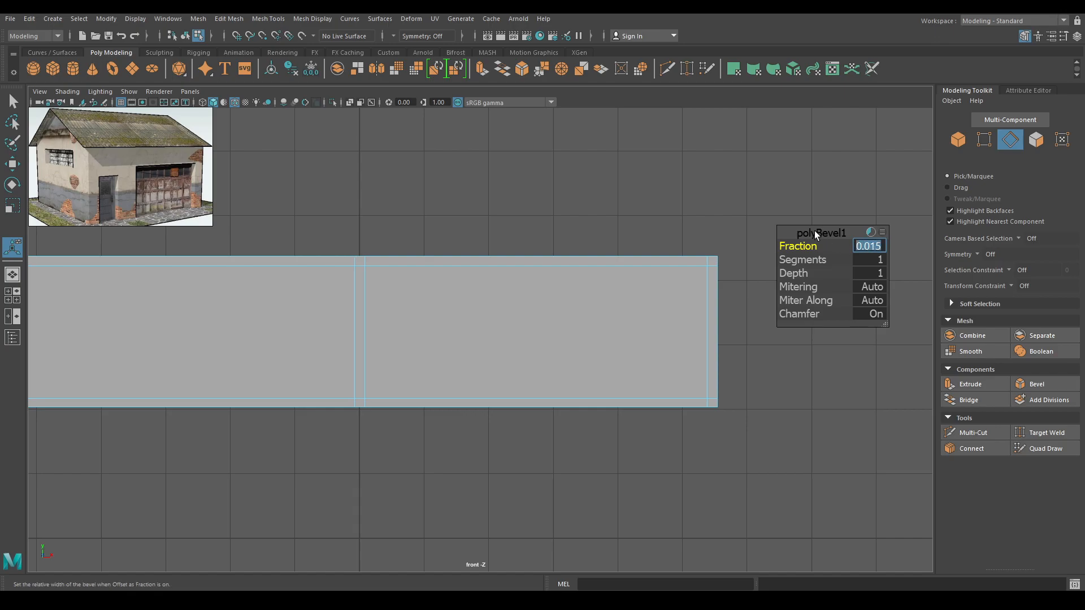
{"action": "key", "text": "w"}
{"action": "middle_click_drag", "start_coordinate": [390, 357], "coordinate": [611, 334], "text": "alt"}
{"action": "right_click_drag", "start_coordinate": [424, 312], "coordinate": [480, 272]}
{"action": "middle_click_drag", "start_coordinate": [464, 321], "coordinate": [445, 314], "text": "alt"}
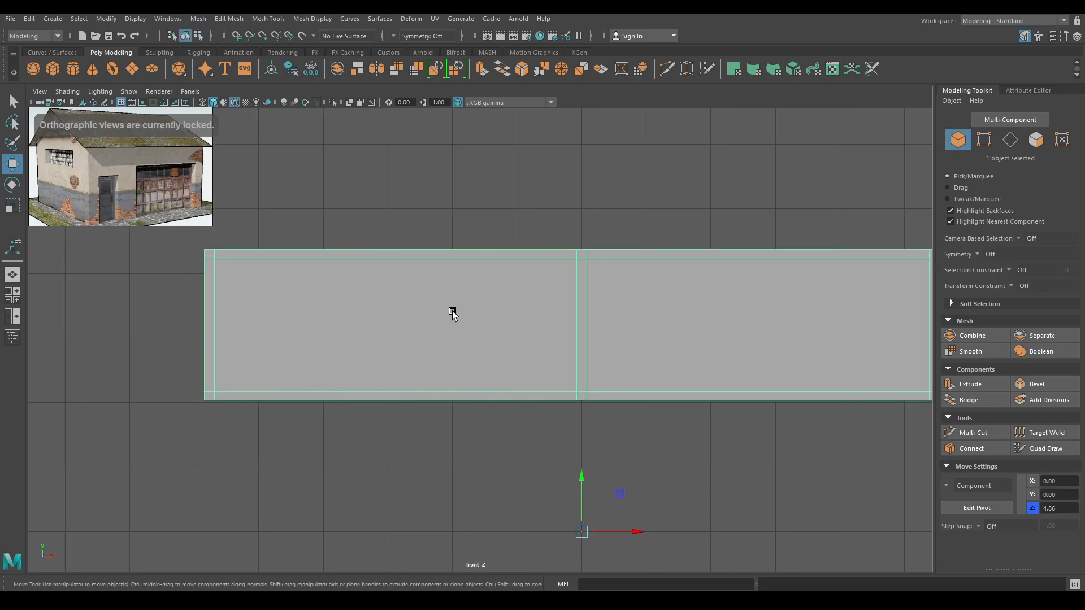
{"action": "middle_click_drag", "start_coordinate": [456, 288], "coordinate": [407, 284], "text": "alt"}
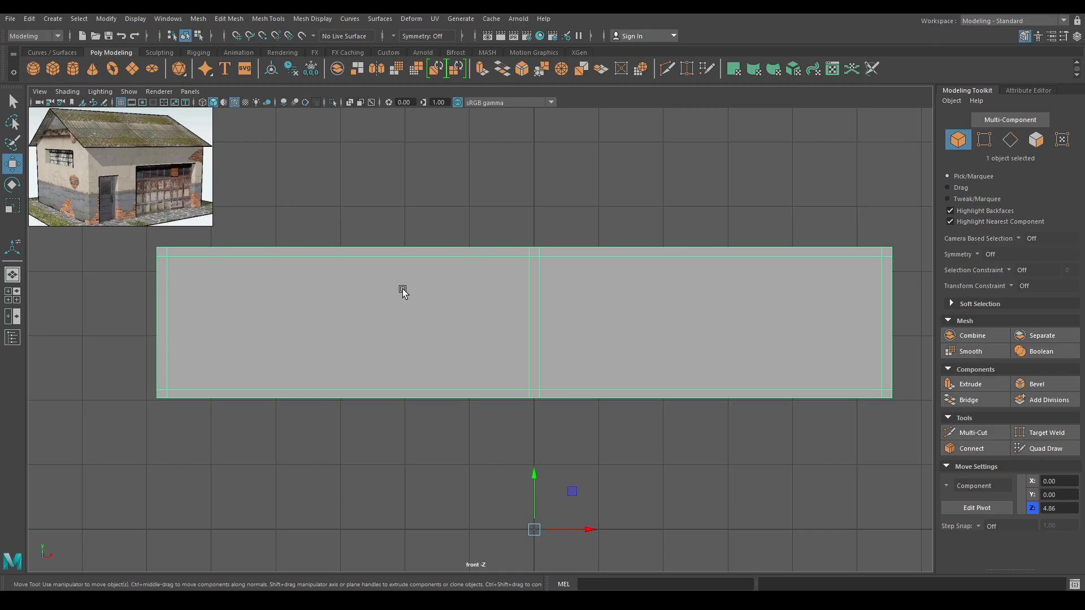
{"action": "right_click_drag", "start_coordinate": [311, 287], "coordinate": [244, 287], "text": "shift"}
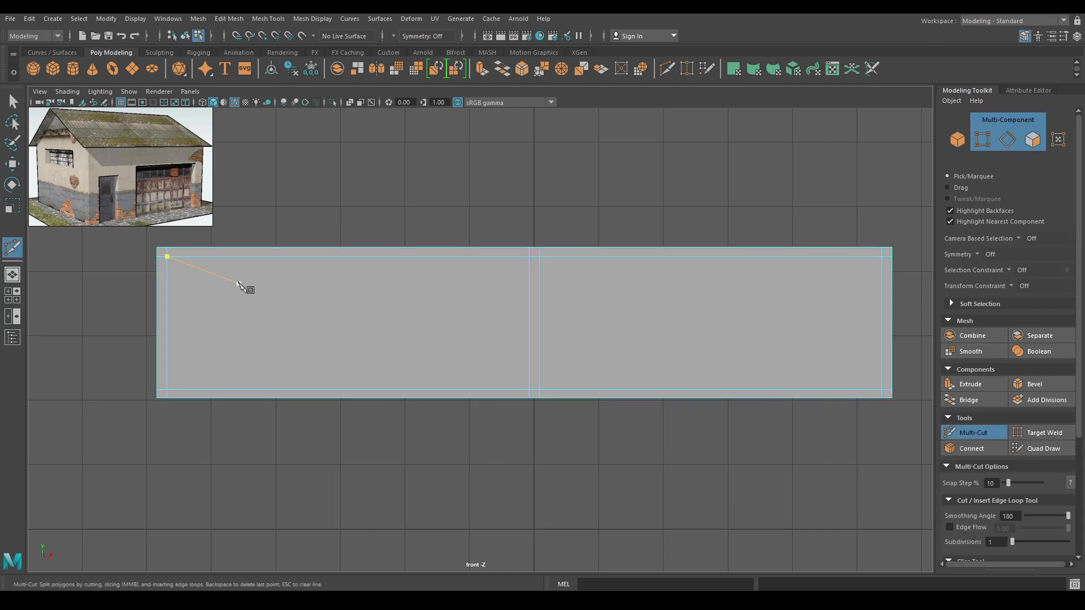
{"action": "left_click", "coordinate": [169, 284], "text": "ctrl"}
{"action": "left_click", "coordinate": [165, 320], "text": "ctrl"}
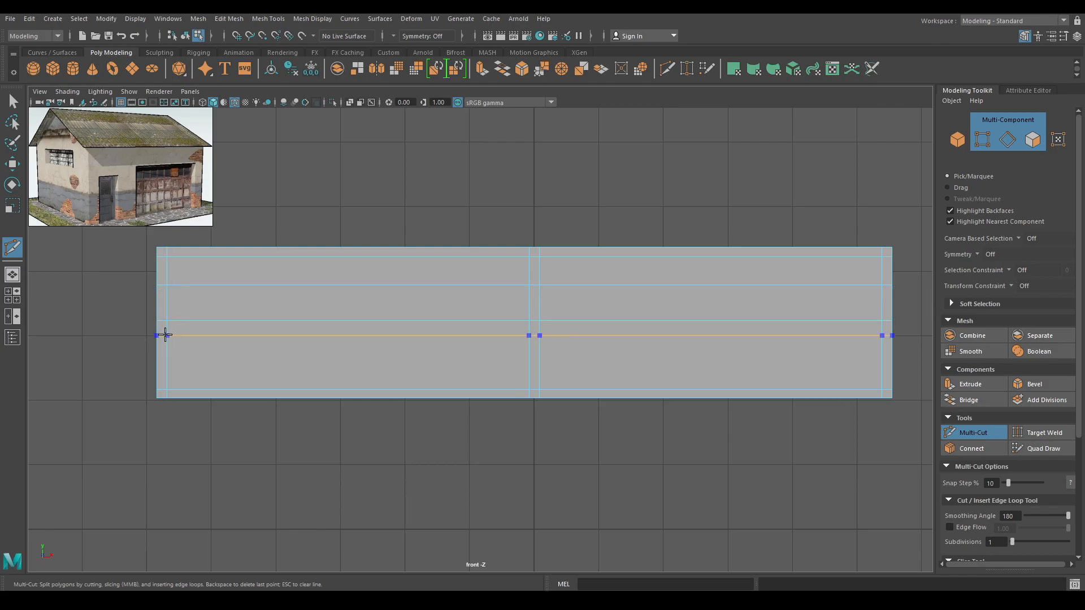
{"action": "left_click", "coordinate": [165, 355], "text": "ctrl"}
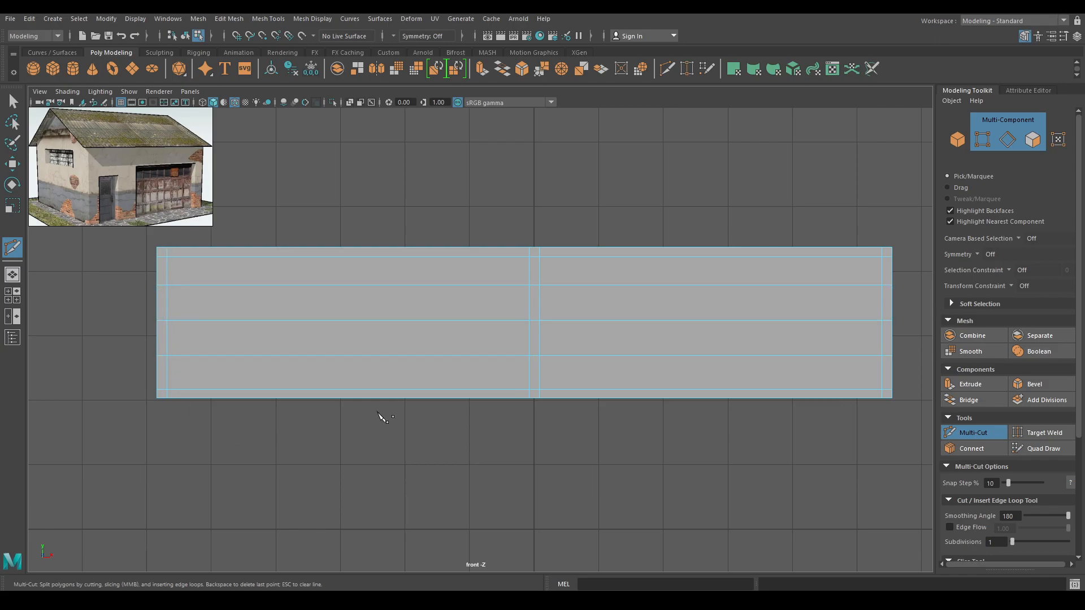
{"action": "key", "text": "ctrl+z"}
{"action": "key", "text": "ctrl+z"}
{"action": "key", "text": "ctrl+z"}
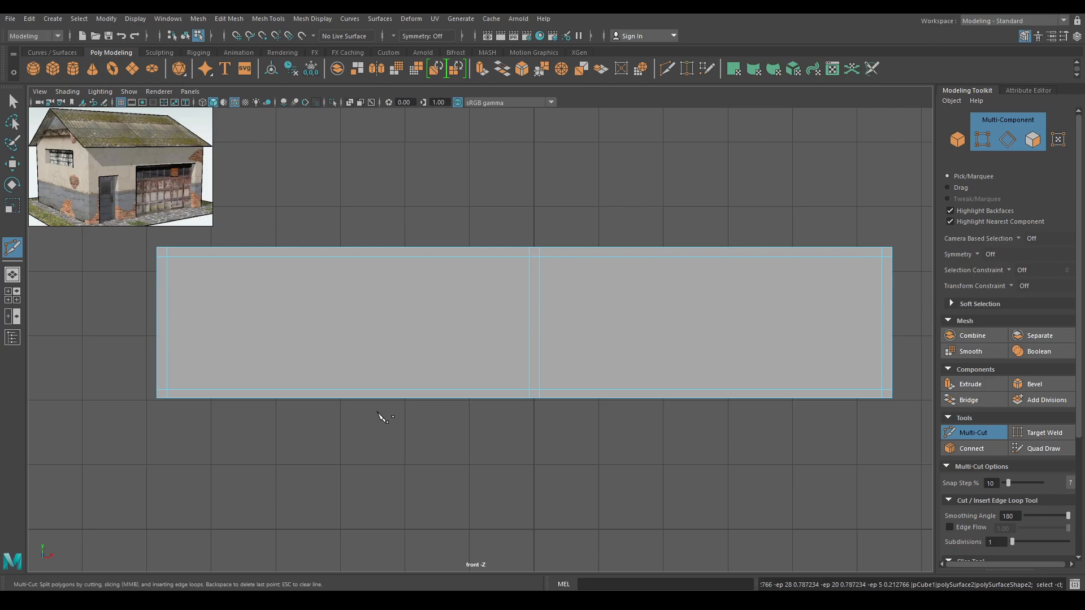
{"action": "key", "text": "w"}
Connect the vertical edges spanning the middle of the window panel with 3 horizontal segments.
{"action": "left_click", "coordinate": [348, 339]}
{"action": "right_click_drag", "start_coordinate": [348, 338], "coordinate": [349, 258]}
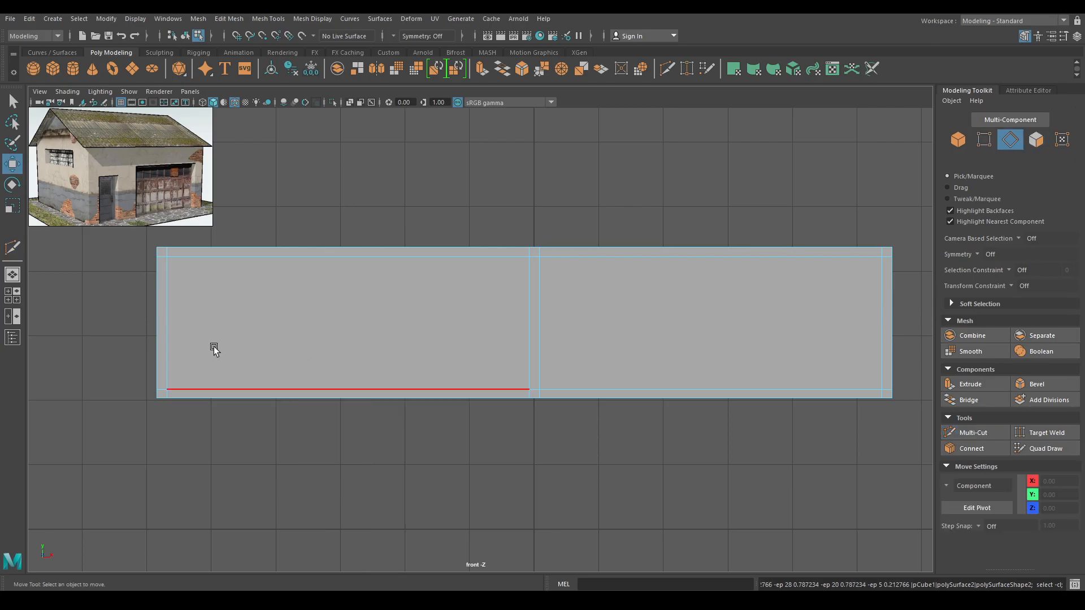
{"action": "left_click_drag", "start_coordinate": [95, 325], "coordinate": [889, 315]}
{"action": "right_click_drag", "start_coordinate": [768, 300], "coordinate": [810, 499], "text": "shift"}
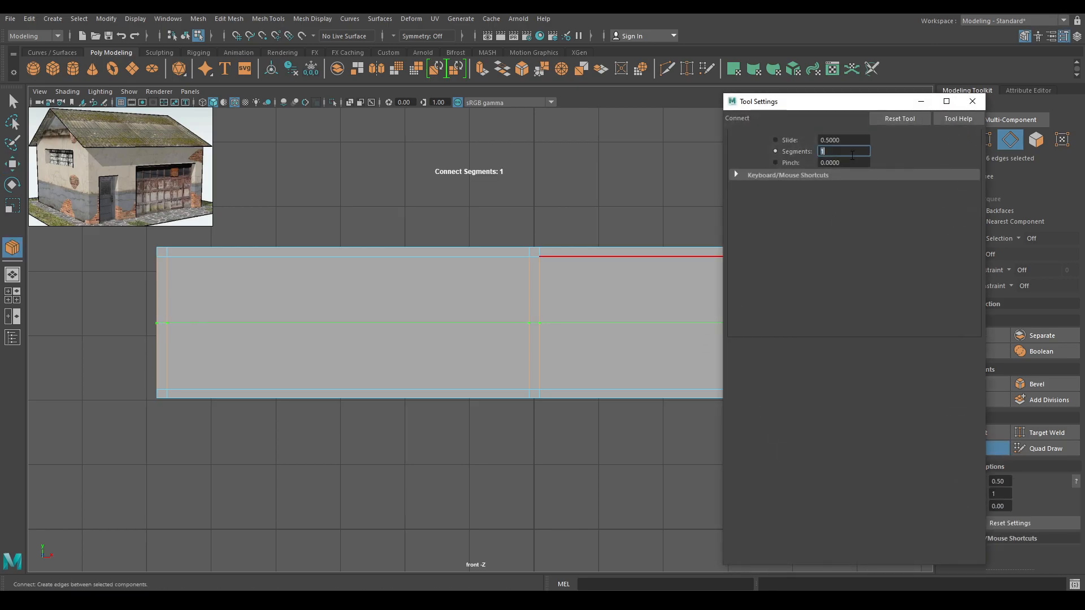
{"action": "left_click", "coordinate": [852, 155]}
{"action": "type", "text": "3"}
{"action": "key", "text": "Return"}
{"action": "left_click", "coordinate": [972, 102]}
{"action": "key", "text": "w"}
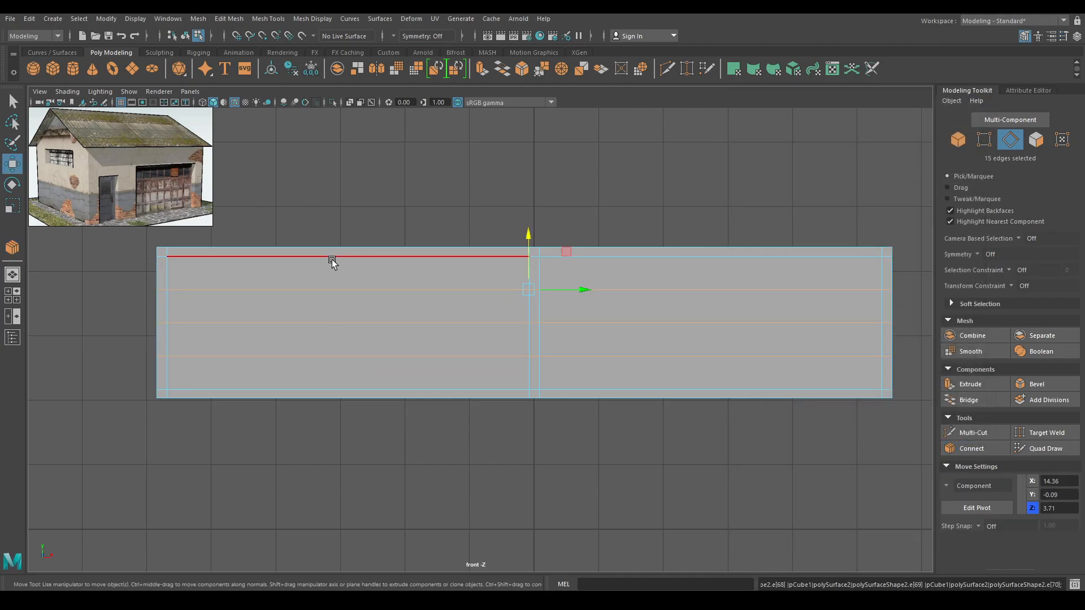
Delete the panel faces to the right of the central strip and return to object mode.
{"action": "right_click_drag", "start_coordinate": [441, 211], "coordinate": [441, 211]}
{"action": "right_click_drag", "start_coordinate": [441, 212], "coordinate": [440, 240]}
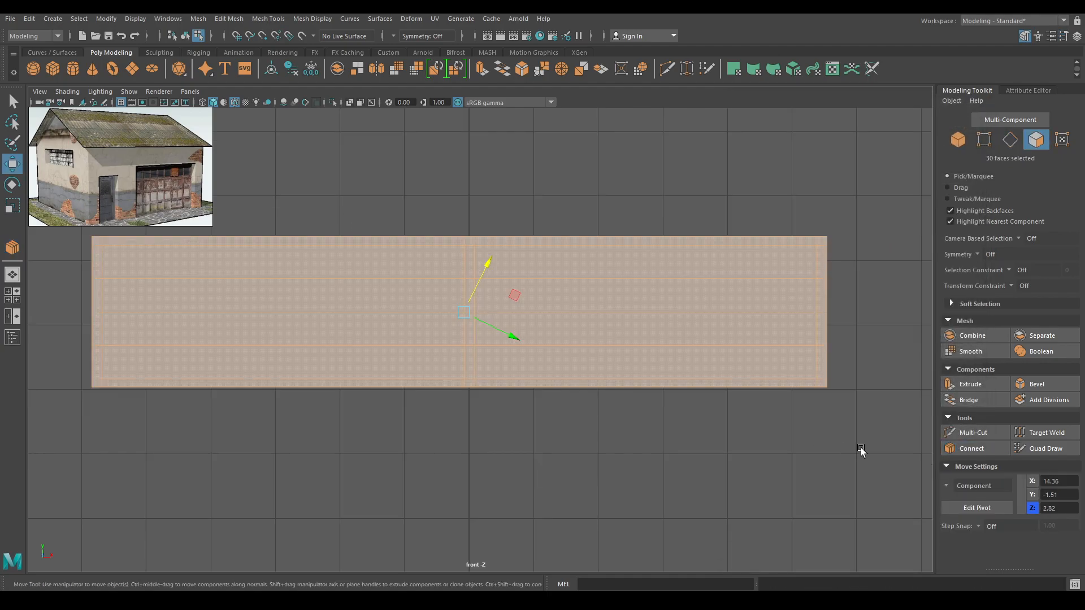
{"action": "left_click_drag", "start_coordinate": [861, 450], "coordinate": [475, 170]}
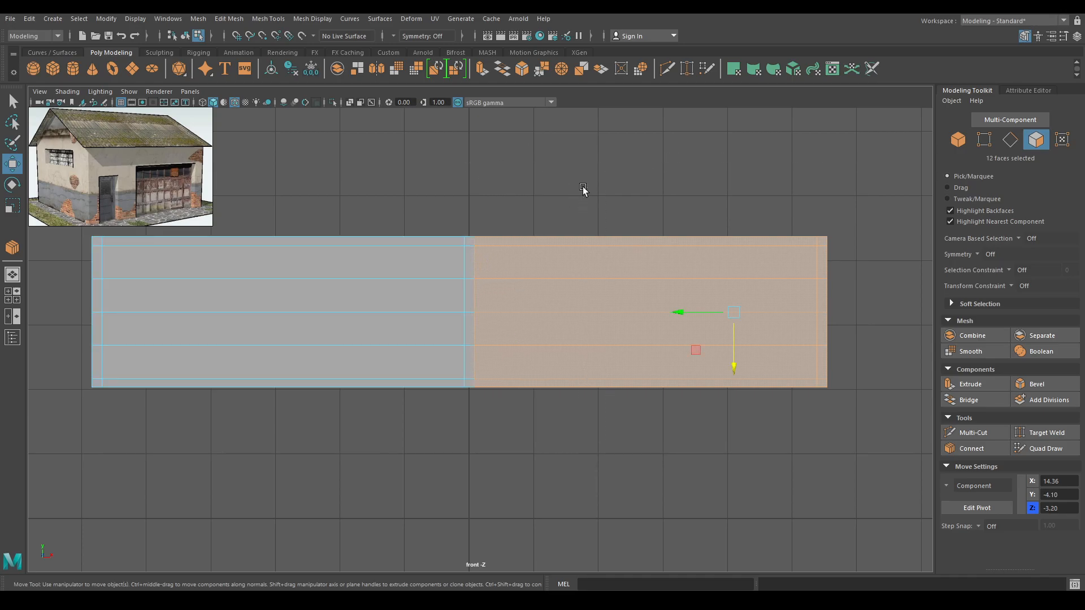
{"action": "key", "text": "Delete"}
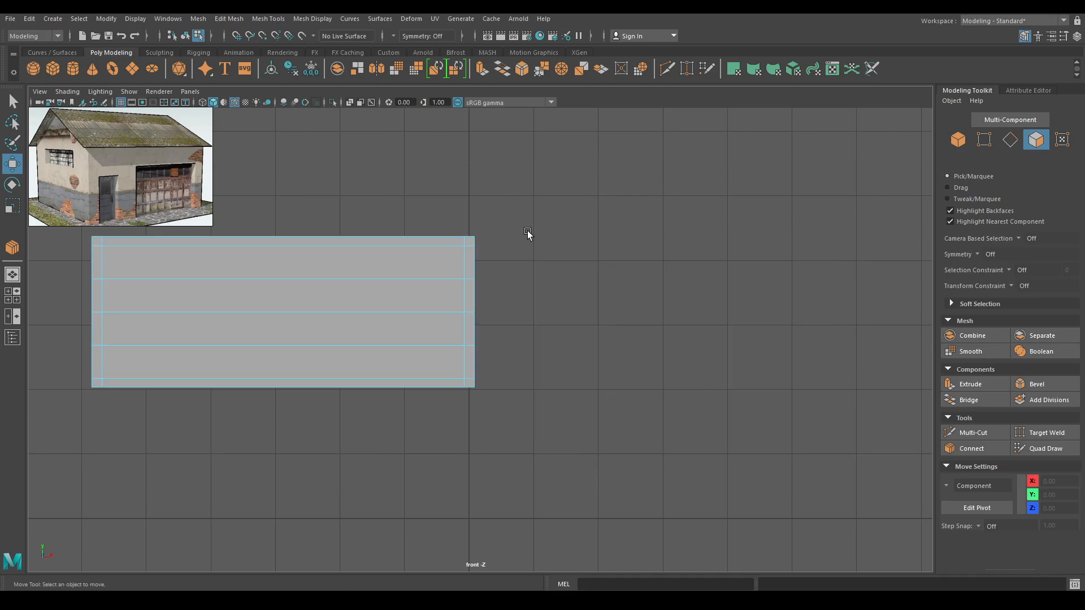
{"action": "right_click", "coordinate": [375, 248]}
{"action": "right_click_drag", "start_coordinate": [372, 248], "coordinate": [420, 223]}
{"action": "left_click_drag", "start_coordinate": [420, 223], "coordinate": [369, 226]}
Center the pivot of the remaining window half.
{"action": "middle_click_drag", "start_coordinate": [391, 265], "coordinate": [530, 268], "text": "alt"}
{"action": "key", "text": "space"}
{"action": "left_click", "coordinate": [356, 182]}
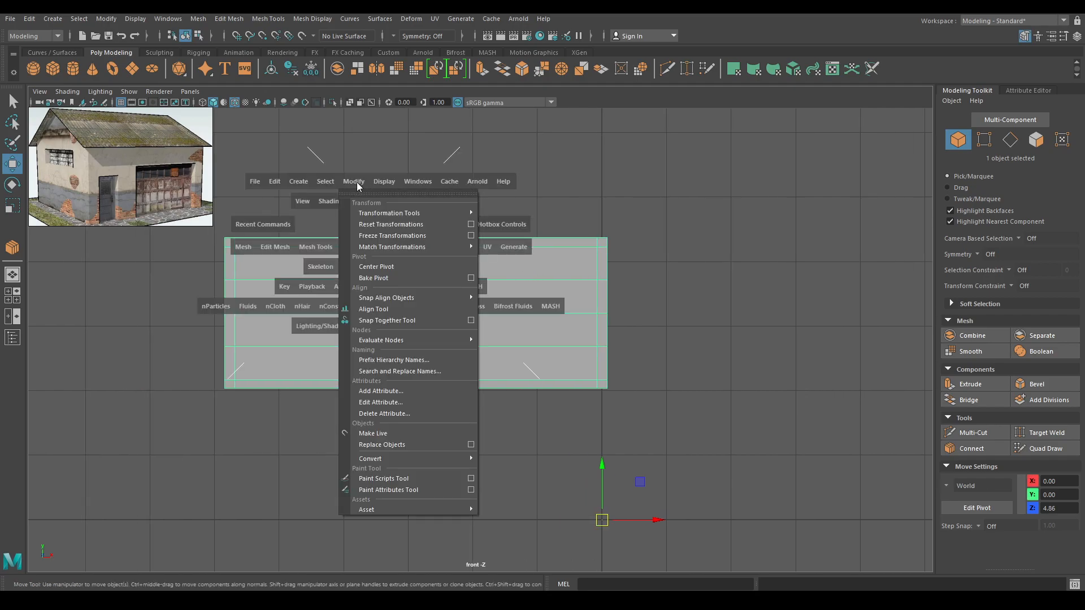
{"action": "left_click", "coordinate": [379, 267]}
Divide the window half with 6 evenly spaced vertical segments using the Connect tool.
{"action": "middle_click_drag", "start_coordinate": [451, 353], "coordinate": [497, 359], "text": "alt"}
{"action": "scroll", "coordinate": [497, 360], "scroll_direction": "up", "scroll_amount": 1}
{"action": "scroll", "coordinate": [498, 362], "scroll_direction": "up", "scroll_amount": 1}
{"action": "right_click_drag", "start_coordinate": [377, 260], "coordinate": [431, 535], "text": "shift"}
{"action": "left_click", "coordinate": [366, 220]}
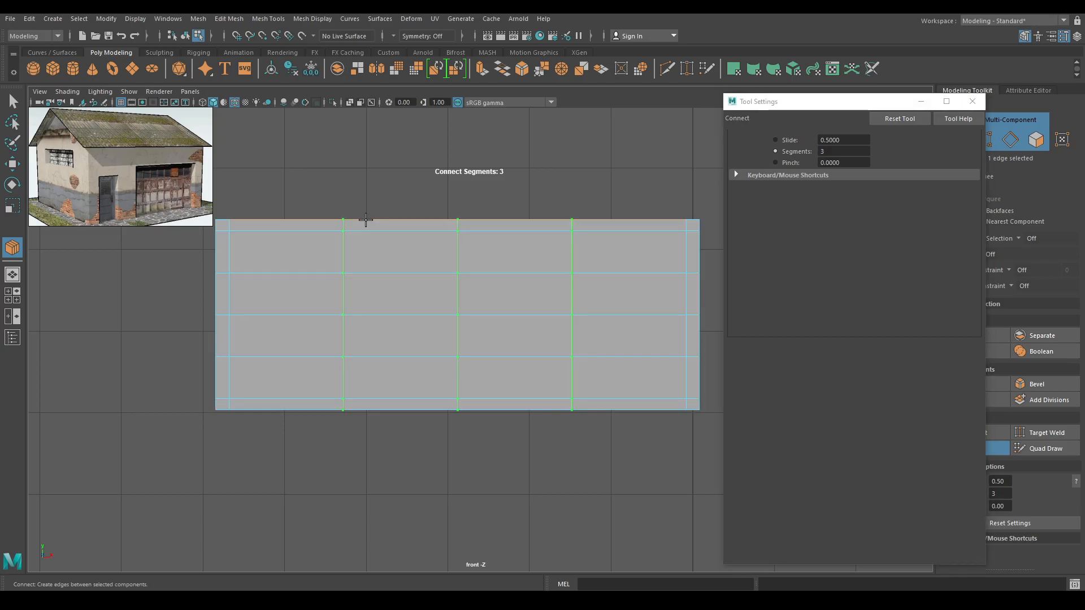
{"action": "left_click", "coordinate": [851, 151]}
{"action": "type", "text": "6"}
{"action": "key", "text": "Return"}
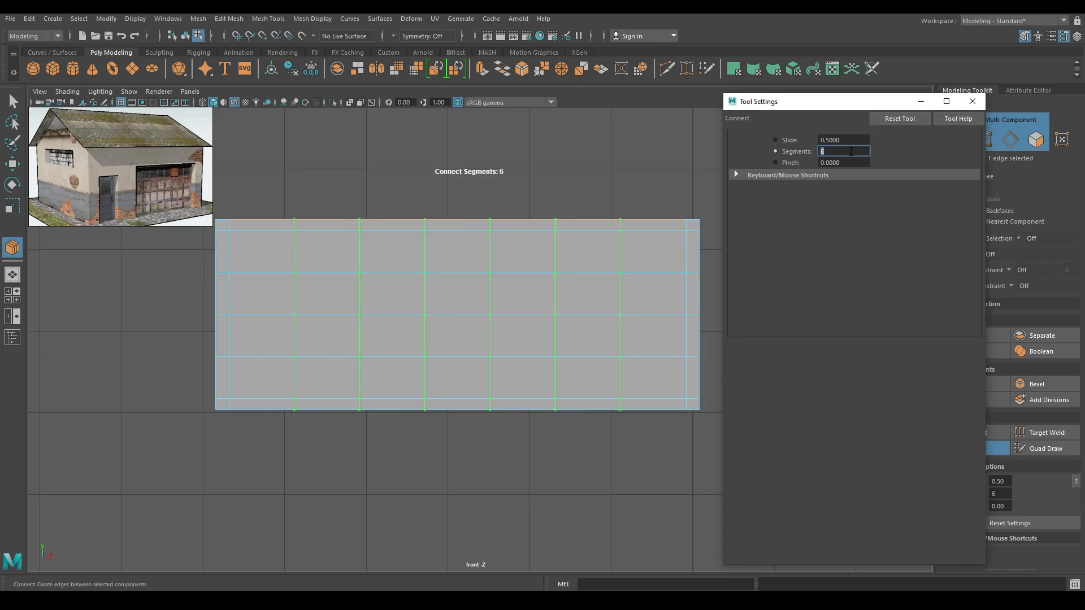
{"action": "left_click", "coordinate": [972, 102]}
{"action": "key", "text": "w"}
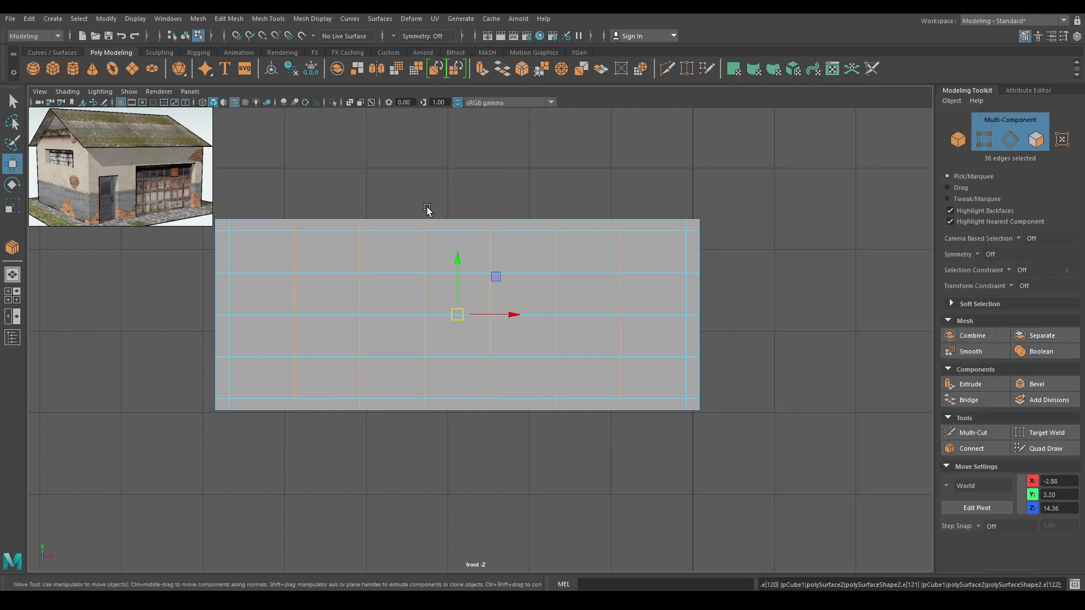
In the perspective view, bevel the six inner vertical edge loops of the window half into narrow strips.
{"action": "key", "text": "space"}
{"action": "left_click_drag", "start_coordinate": [427, 209], "coordinate": [414, 124]}
{"action": "left_click_drag", "start_coordinate": [410, 243], "coordinate": [377, 335], "text": "alt"}
{"action": "scroll", "coordinate": [378, 334], "scroll_direction": "up", "scroll_amount": 3}
{"action": "middle_click_drag", "start_coordinate": [370, 266], "coordinate": [549, 251], "text": "alt"}
{"action": "right_click_drag", "start_coordinate": [542, 251], "coordinate": [557, 209]}
{"action": "mouse_move", "coordinate": [596, 179]}
{"action": "left_mouse_down", "text": "alt"}
{"action": "mouse_move", "coordinate": [526, 206]}
{"action": "mouse_move", "coordinate": [587, 192]}
{"action": "left_mouse_up", "text": "alt"}
{"action": "scroll", "coordinate": [565, 215], "scroll_direction": "up", "scroll_amount": 3}
{"action": "right_click_drag", "start_coordinate": [552, 241], "coordinate": [596, 222]}
{"action": "right_click_drag", "start_coordinate": [552, 237], "coordinate": [550, 209]}
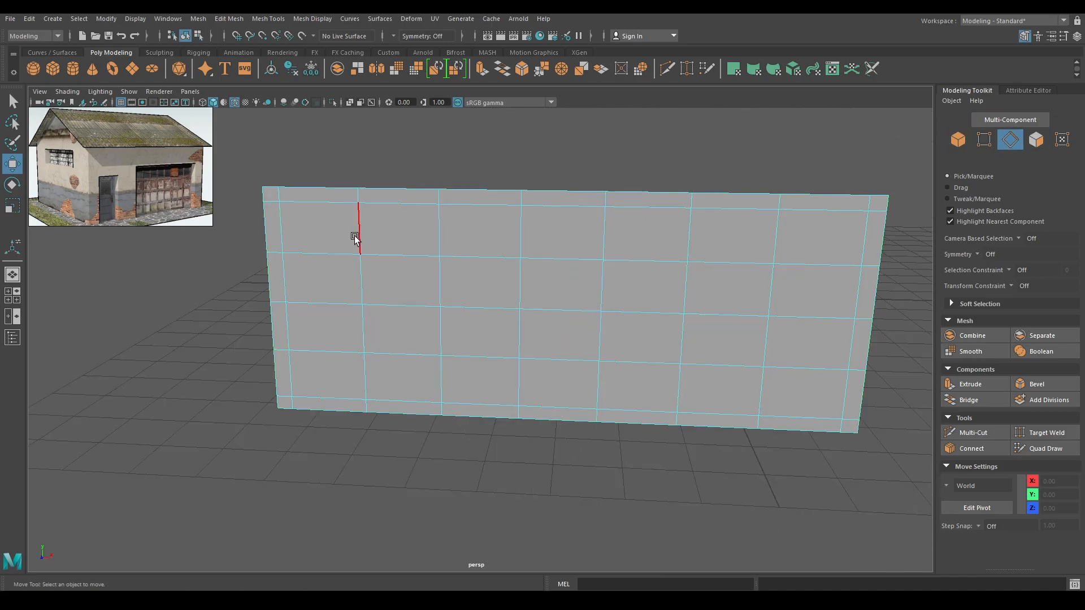
{"action": "double_click", "coordinate": [354, 238]}
{"action": "double_click", "coordinate": [437, 234], "text": "shift"}
{"action": "double_click", "coordinate": [520, 238], "text": "shift"}
{"action": "double_click", "coordinate": [604, 238], "text": "shift"}
{"action": "double_click", "coordinate": [686, 236], "text": "shift"}
{"action": "left_click", "coordinate": [773, 235], "text": "shift"}
{"action": "right_click_drag", "start_coordinate": [584, 266], "coordinate": [656, 265], "text": "shift"}
{"action": "left_click_drag", "start_coordinate": [803, 246], "coordinate": [781, 252]}
{"action": "key", "text": "w"}
Bevel the three inner horizontal edge loops of the window half with a fraction of 0.14.
{"action": "double_click", "coordinate": [382, 256]}
{"action": "double_click", "coordinate": [414, 309], "text": "shift"}
{"action": "double_click", "coordinate": [410, 353], "text": "shift"}
{"action": "right_click_drag", "start_coordinate": [405, 274], "coordinate": [454, 274], "text": "shift"}
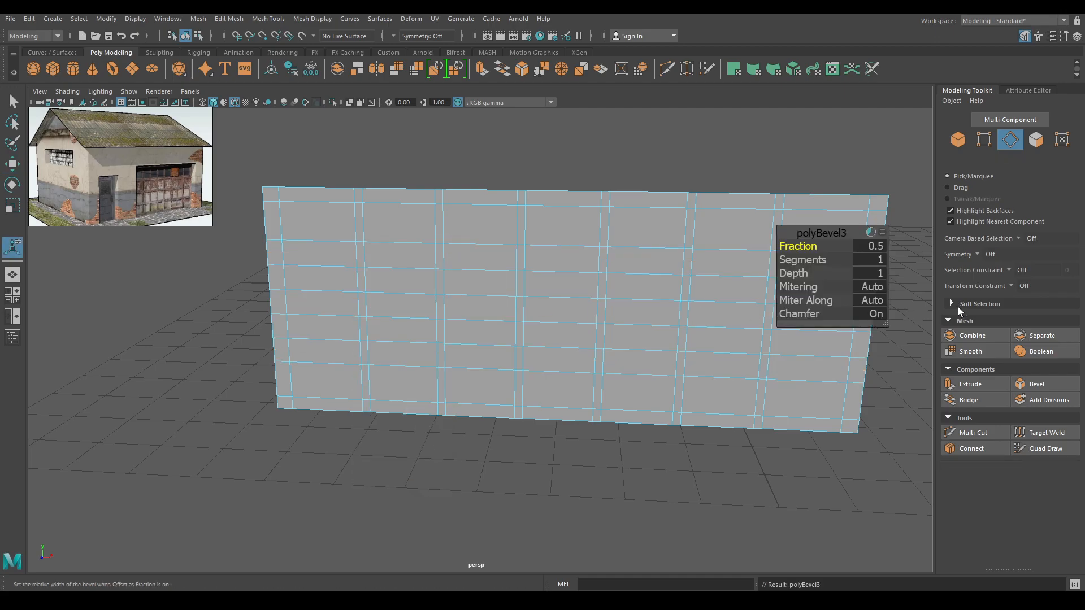
{"action": "left_click_drag", "start_coordinate": [797, 243], "coordinate": [774, 247]}
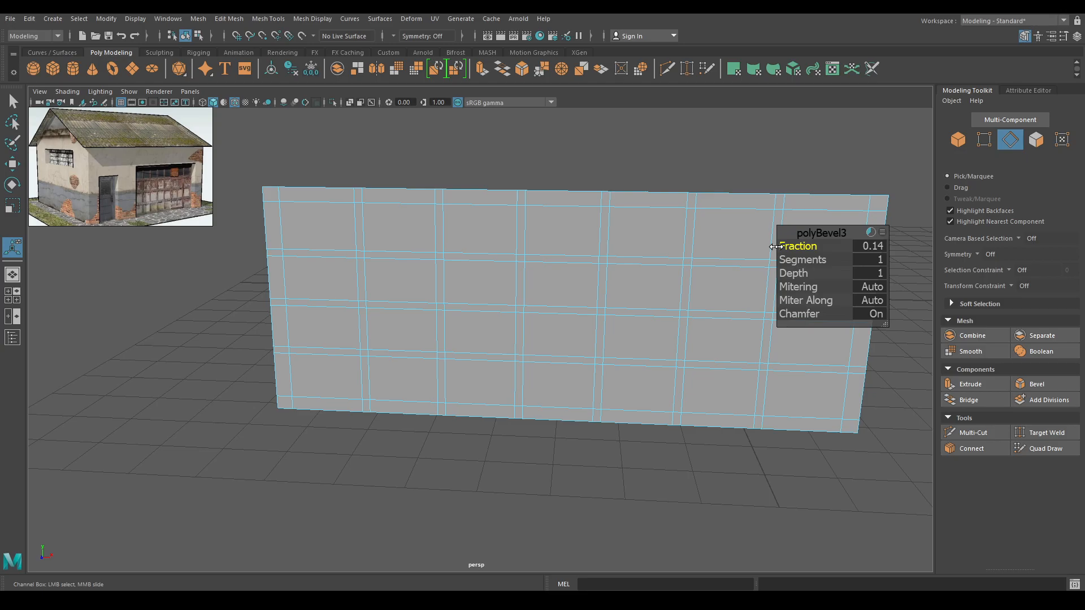
Delete all 28 pane faces of the window half, keeping only the outer frame and the thin dividing bars.
{"action": "right_click_drag", "start_coordinate": [407, 257], "coordinate": [412, 288]}
{"action": "key", "text": "w"}
{"action": "left_click", "coordinate": [314, 240]}
{"action": "left_click", "coordinate": [399, 227], "text": "shift"}
{"action": "left_click", "coordinate": [478, 229], "text": "shift"}
{"action": "left_click", "coordinate": [562, 230], "text": "shift"}
{"action": "left_click", "coordinate": [647, 232], "text": "shift"}
{"action": "left_click", "coordinate": [733, 232], "text": "shift"}
{"action": "left_click", "coordinate": [799, 230], "text": "shift"}
{"action": "right_click", "coordinate": [801, 232]}
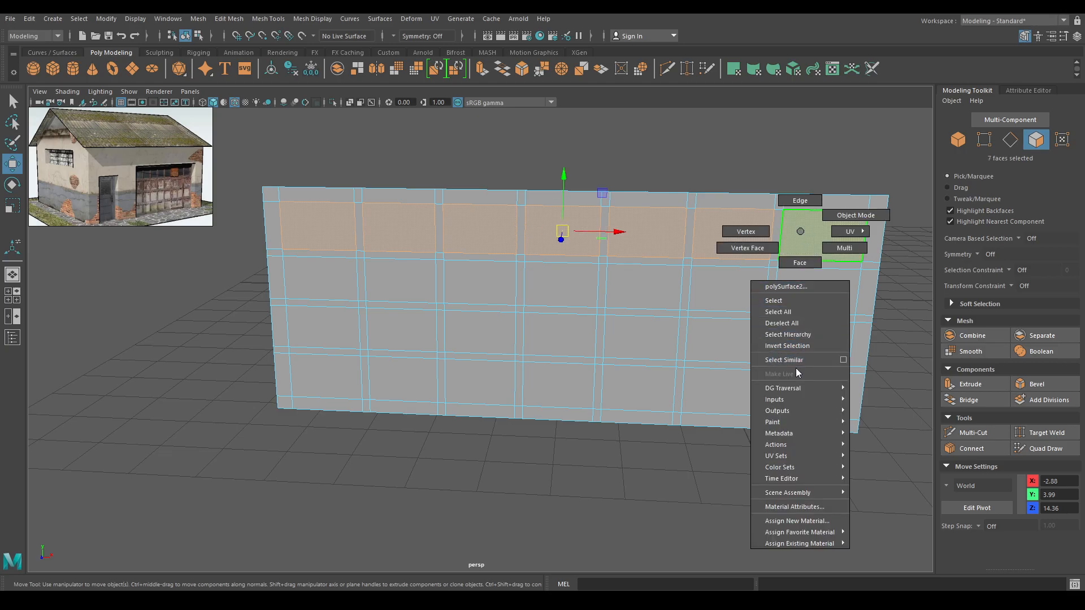
{"action": "right_click_drag", "start_coordinate": [794, 286], "coordinate": [786, 413]}
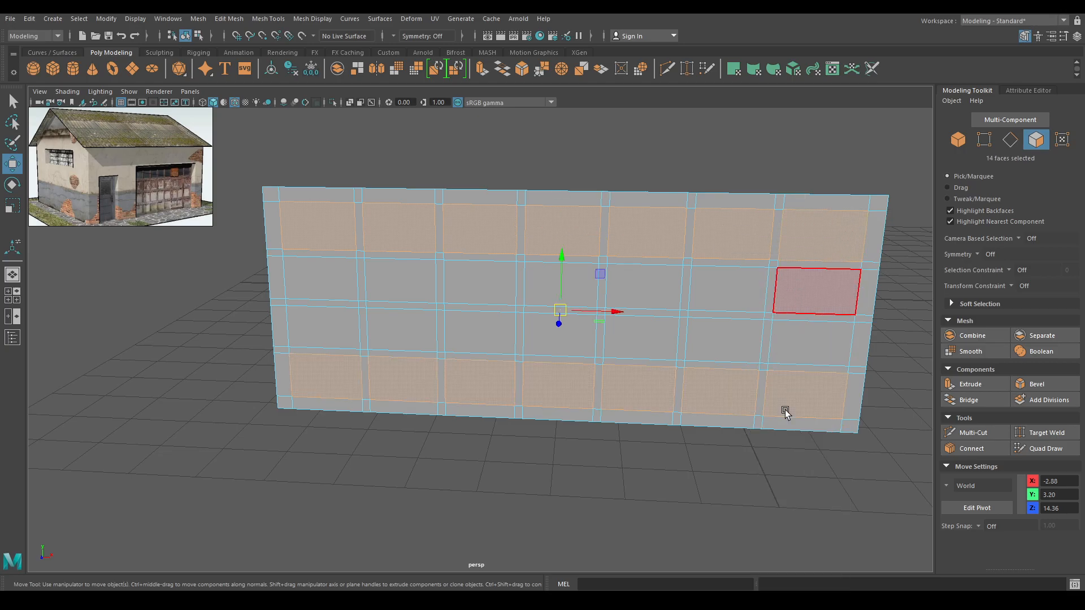
{"action": "left_click", "coordinate": [329, 294], "text": "shift"}
{"action": "left_click", "coordinate": [394, 291], "text": "shift"}
{"action": "left_click", "coordinate": [474, 283], "text": "shift"}
{"action": "left_click", "coordinate": [547, 284], "text": "shift"}
{"action": "left_click", "coordinate": [625, 286], "text": "shift"}
{"action": "left_click", "coordinate": [717, 288], "text": "shift"}
{"action": "left_click", "coordinate": [814, 288], "text": "shift"}
{"action": "right_click_drag", "start_coordinate": [807, 287], "coordinate": [786, 421]}
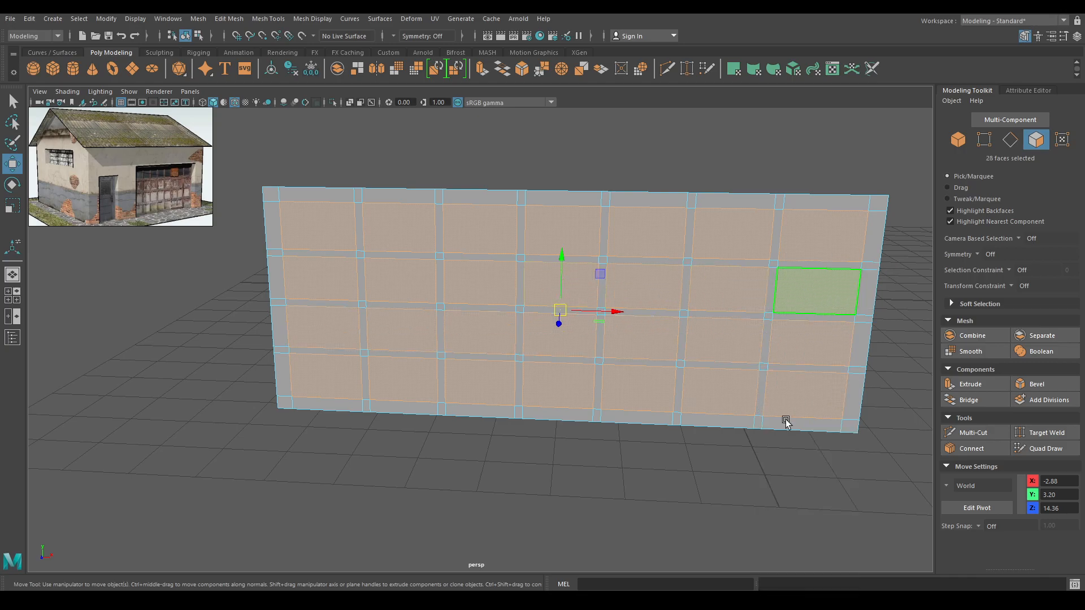
{"action": "key", "text": "Delete"}
Extrude all remaining faces of the window grid with a thickness of 0.1.
{"action": "left_click_drag", "start_coordinate": [429, 357], "coordinate": [369, 287], "text": "alt"}
{"action": "right_click_drag", "start_coordinate": [367, 279], "coordinate": [428, 218]}
{"action": "key", "text": "ctrl+e"}
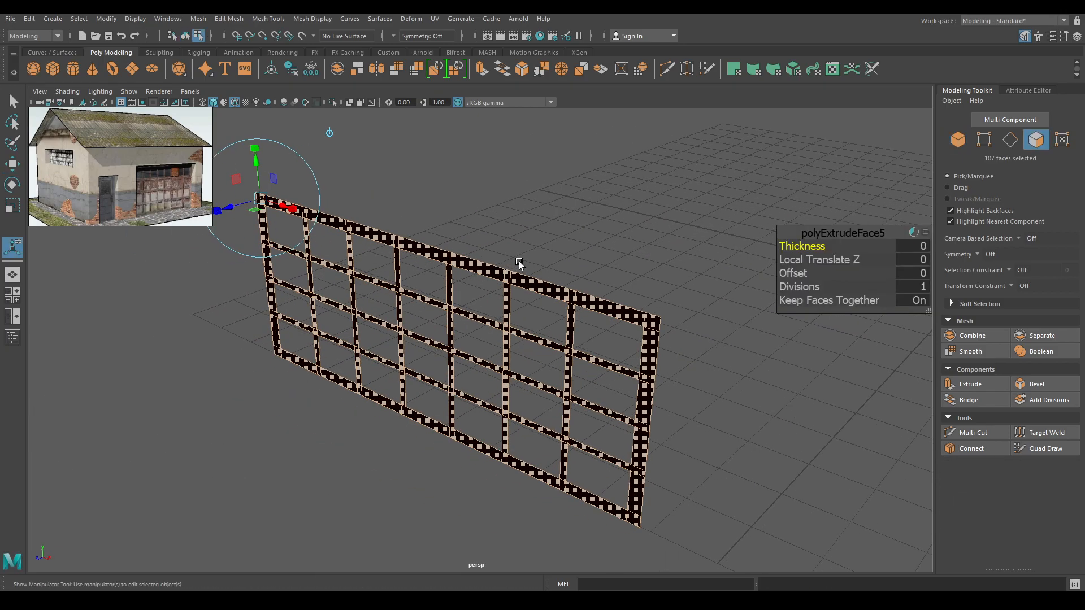
{"action": "middle_click_drag", "start_coordinate": [646, 271], "coordinate": [709, 266]}
{"action": "left_click_drag", "start_coordinate": [814, 247], "coordinate": [785, 252]}
{"action": "left_click", "coordinate": [910, 246]}
{"action": "type", "text": "0.1"}
{"action": "key", "text": "Return"}
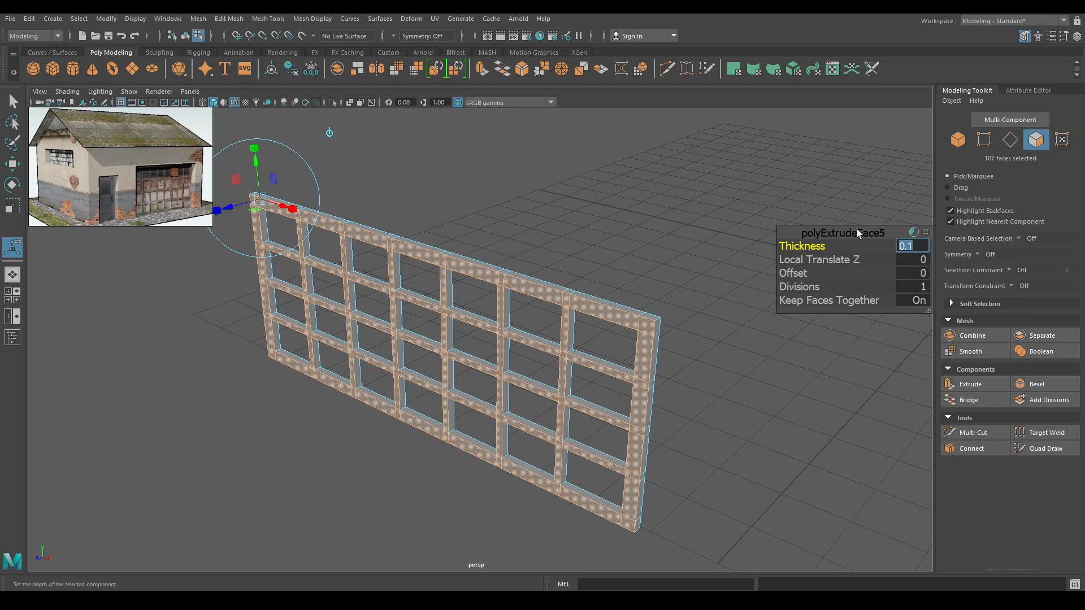
Show the hidden house again and move the window grid back along Z into the gable opening, to about 9.49.
{"action": "key", "text": "w"}
{"action": "right_click_drag", "start_coordinate": [660, 204], "coordinate": [734, 177]}
{"action": "left_click", "coordinate": [734, 177]}
{"action": "scroll", "coordinate": [652, 213], "scroll_direction": "down", "scroll_amount": 4}
{"action": "mouse_move", "coordinate": [652, 213]}
{"action": "left_mouse_down", "text": "alt"}
{"action": "mouse_move", "coordinate": [678, 191]}
{"action": "mouse_move", "coordinate": [634, 225]}
{"action": "left_mouse_up", "text": "alt"}
{"action": "key", "text": "ctrl+shift+h"}
{"action": "scroll", "coordinate": [652, 268], "scroll_direction": "down", "scroll_amount": 3}
{"action": "left_click", "coordinate": [568, 274]}
{"action": "left_click_drag", "start_coordinate": [568, 273], "coordinate": [348, 327], "text": "alt"}
{"action": "middle_click_drag", "start_coordinate": [311, 287], "coordinate": [642, 268]}
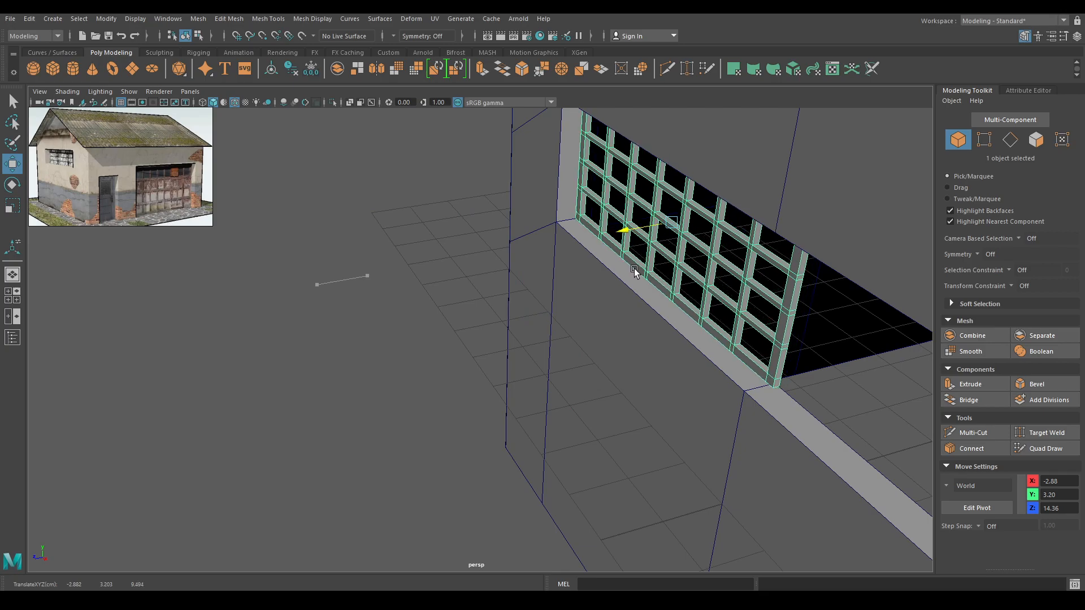
In the front view, scale the window grid slightly narrower along X to fit its half of the gable opening.
{"action": "left_click", "coordinate": [388, 314]}
{"action": "key", "text": "space"}
{"action": "left_click_drag", "start_coordinate": [606, 277], "coordinate": [605, 308]}
{"action": "left_click", "coordinate": [421, 314]}
{"action": "middle_click_drag", "start_coordinate": [407, 313], "coordinate": [464, 332], "text": "alt"}
{"action": "right_click_drag", "start_coordinate": [463, 332], "coordinate": [487, 333], "text": "alt"}
{"action": "right_click_drag", "start_coordinate": [471, 256], "coordinate": [514, 243]}
{"action": "middle_click_drag", "start_coordinate": [513, 243], "coordinate": [613, 249], "text": "alt"}
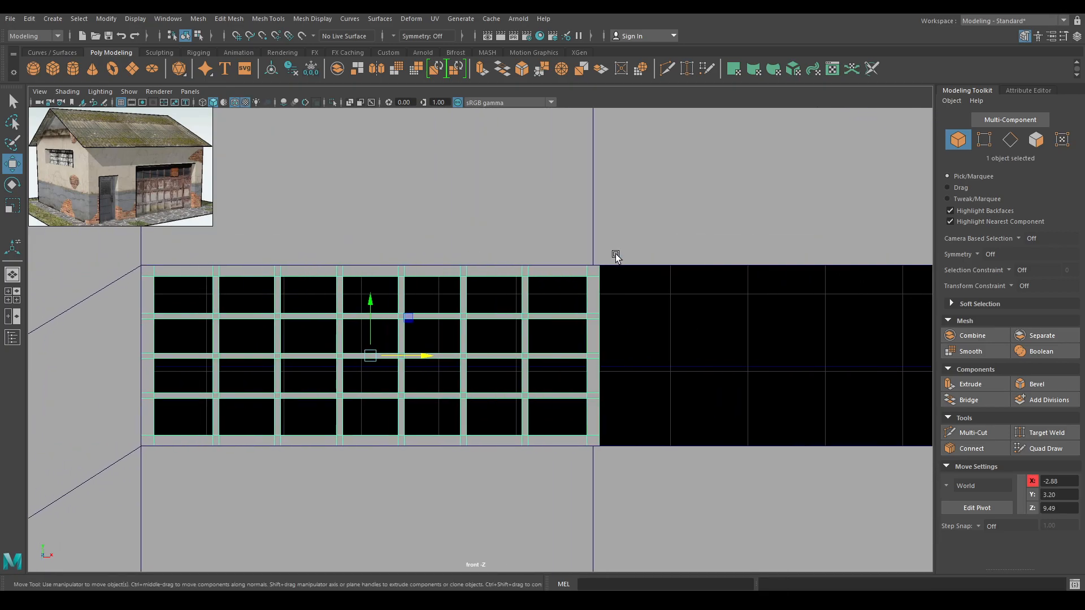
{"action": "key", "text": "r"}
{"action": "left_click_drag", "start_coordinate": [419, 358], "coordinate": [421, 358]}
{"action": "key", "text": "w"}
Move the 40 vertices of the grid's inner end bar along X to the wall's vertical center line.
{"action": "mouse_move", "coordinate": [534, 284]}
{"action": "right_mouse_down"}
{"action": "mouse_move", "coordinate": [474, 277]}
{"action": "mouse_move", "coordinate": [482, 333]}
{"action": "mouse_move", "coordinate": [536, 267]}
{"action": "right_mouse_up"}
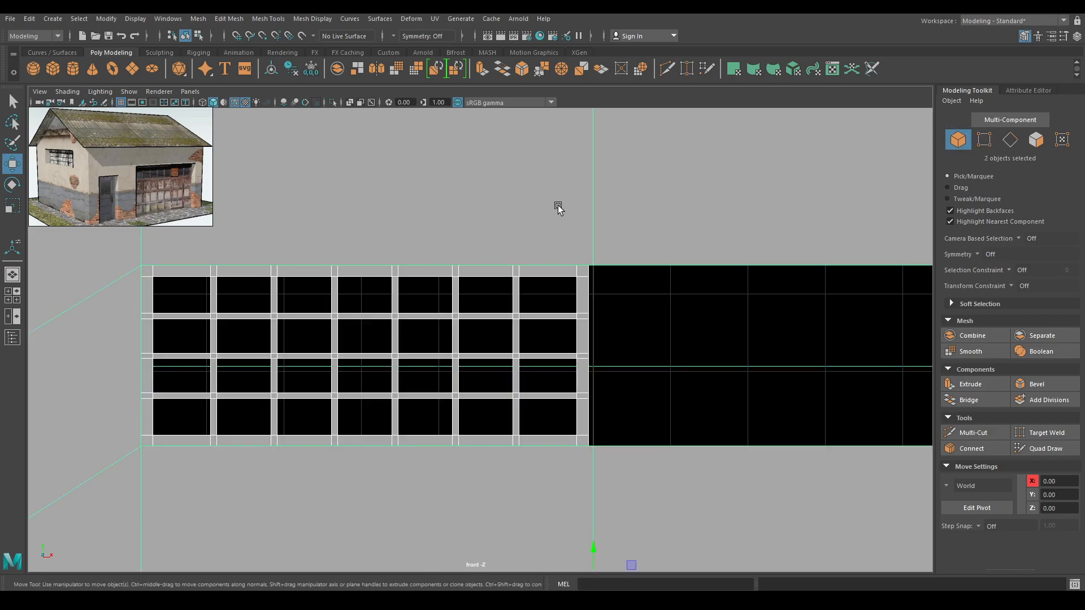
{"action": "right_click_drag", "start_coordinate": [584, 323], "coordinate": [503, 304]}
{"action": "left_click_drag", "start_coordinate": [671, 455], "coordinate": [551, 243]}
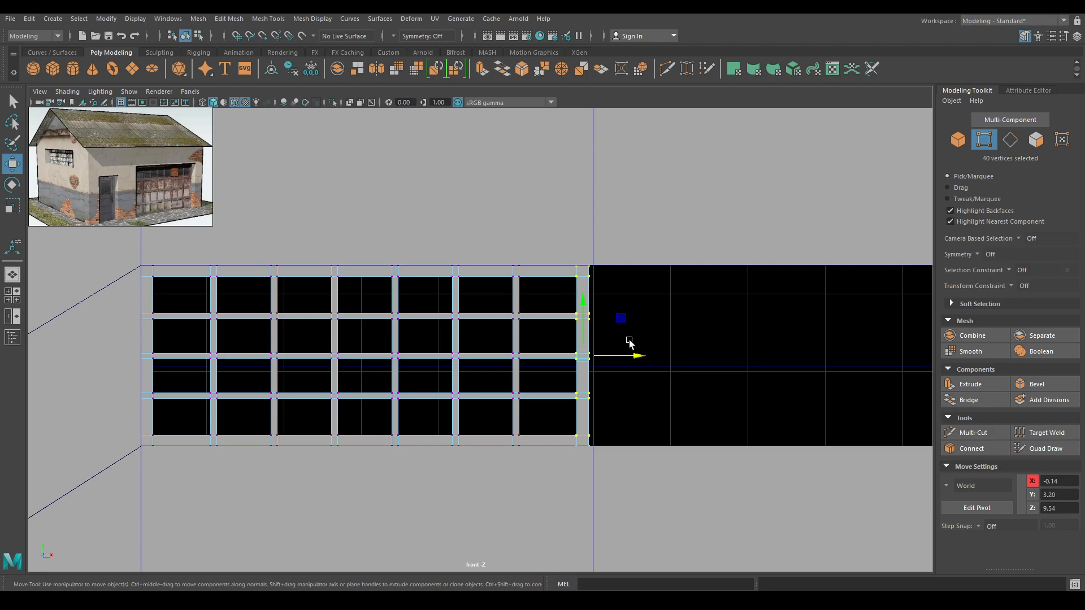
{"action": "left_click_drag", "start_coordinate": [635, 358], "coordinate": [639, 361]}
Duplicate the window grid and move the copy along X into the empty half of the opening, against the first grid.
{"action": "right_click_drag", "start_coordinate": [547, 314], "coordinate": [546, 271]}
{"action": "middle_click_drag", "start_coordinate": [599, 328], "coordinate": [513, 329], "text": "alt"}
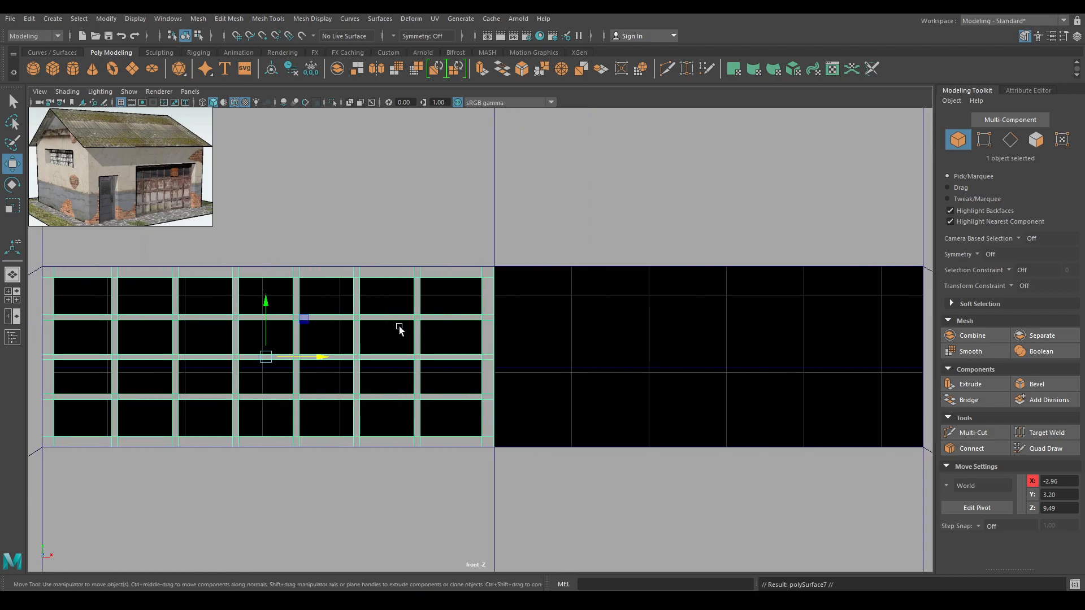
{"action": "left_click_drag", "start_coordinate": [335, 353], "coordinate": [783, 367]}
{"action": "middle_click_drag", "start_coordinate": [782, 365], "coordinate": [580, 371], "text": "alt"}
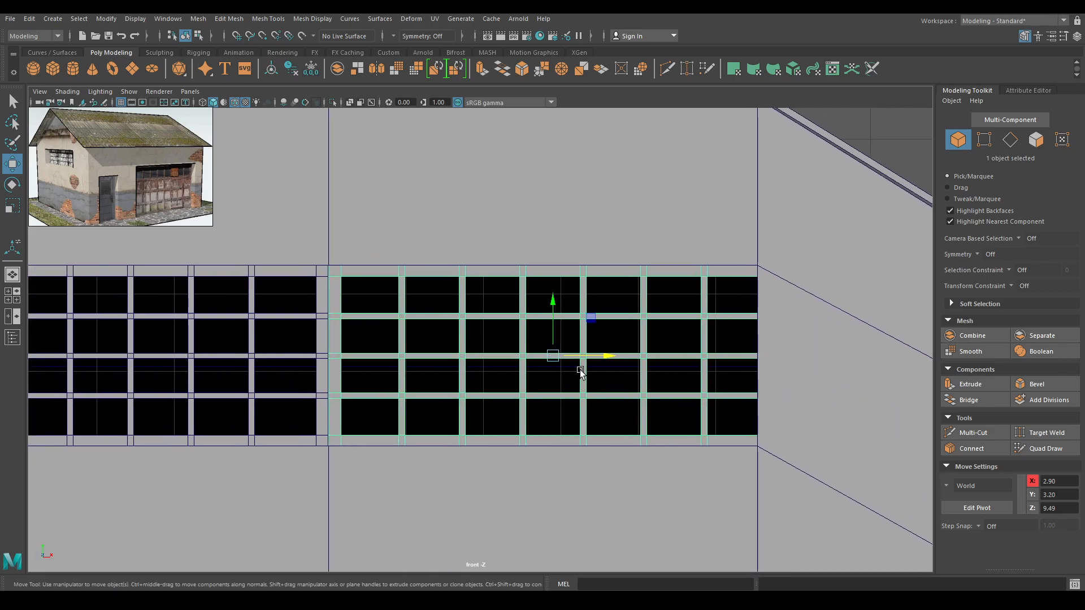
{"action": "key", "text": "4"}
{"action": "left_click_drag", "start_coordinate": [631, 359], "coordinate": [611, 351]}
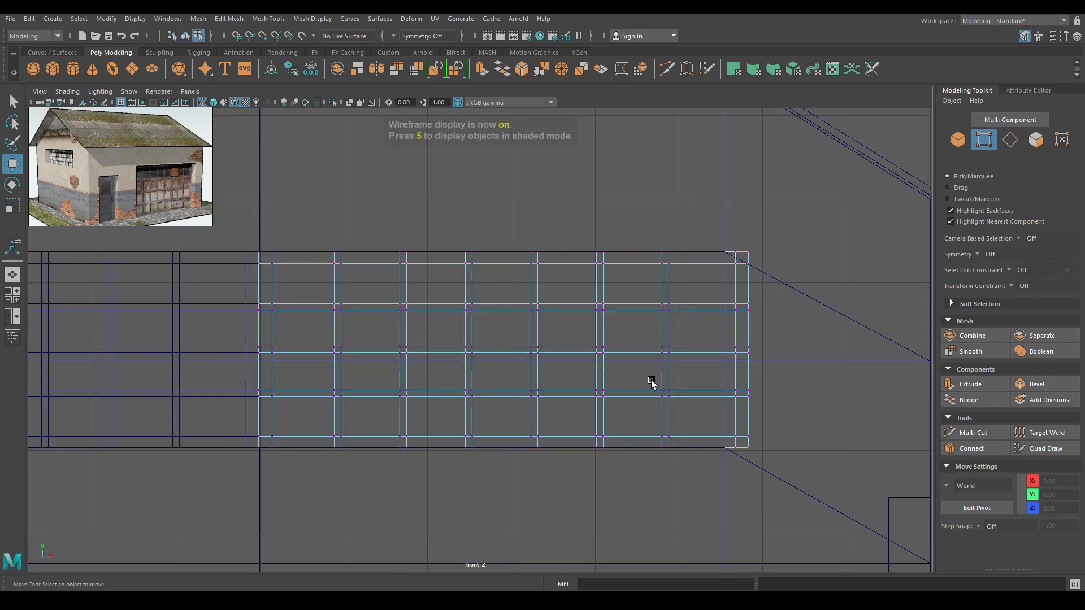
Move the 40 vertices of the copied grid's outer end bar inward along X to the edge of the window opening.
{"action": "left_click_drag", "start_coordinate": [802, 233], "coordinate": [731, 521]}
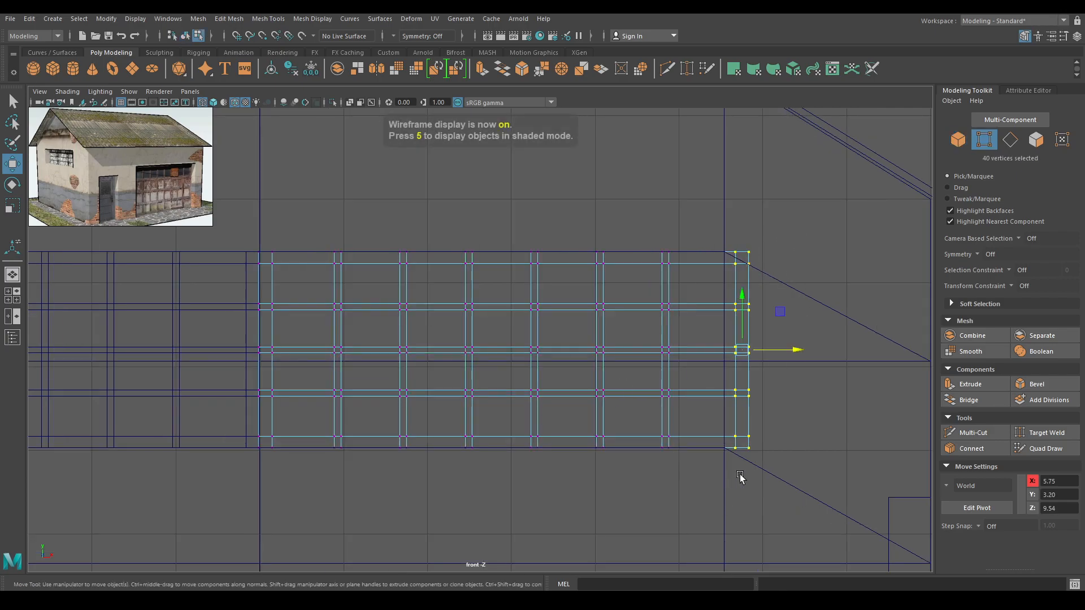
{"action": "left_click_drag", "start_coordinate": [789, 360], "coordinate": [761, 304]}
{"action": "key", "text": "space"}
{"action": "key", "text": "6"}
{"action": "right_click_drag", "start_coordinate": [489, 286], "coordinate": [559, 235]}
In the perspective view, nudge the copied window grid along X to close the gap between the two halves.
{"action": "mouse_move", "coordinate": [565, 238]}
{"action": "right_mouse_down", "text": "alt"}
{"action": "mouse_move", "coordinate": [516, 230]}
{"action": "mouse_move", "coordinate": [163, 373]}
{"action": "right_mouse_up", "text": "alt"}
{"action": "left_click", "coordinate": [163, 373]}
{"action": "left_click_drag", "start_coordinate": [539, 417], "coordinate": [429, 407], "text": "alt"}
{"action": "right_click_drag", "start_coordinate": [429, 407], "coordinate": [496, 485], "text": "alt"}
{"action": "left_click_drag", "start_coordinate": [496, 484], "coordinate": [426, 317], "text": "alt"}
{"action": "right_click_drag", "start_coordinate": [426, 317], "coordinate": [573, 461], "text": "alt"}
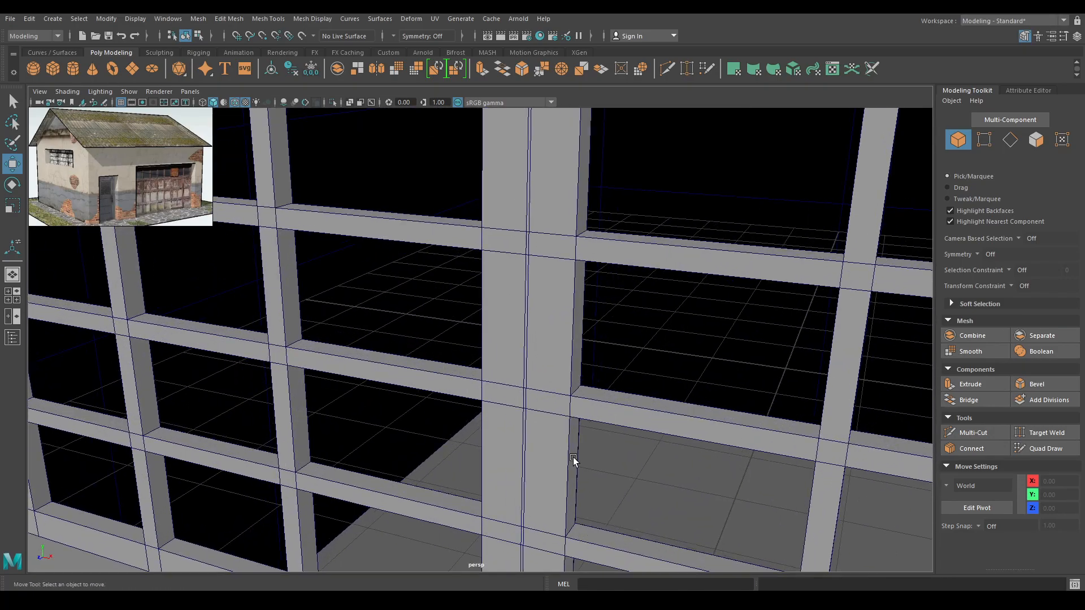
{"action": "left_click", "coordinate": [563, 419]}
{"action": "left_click_drag", "start_coordinate": [625, 439], "coordinate": [632, 356], "text": "alt"}
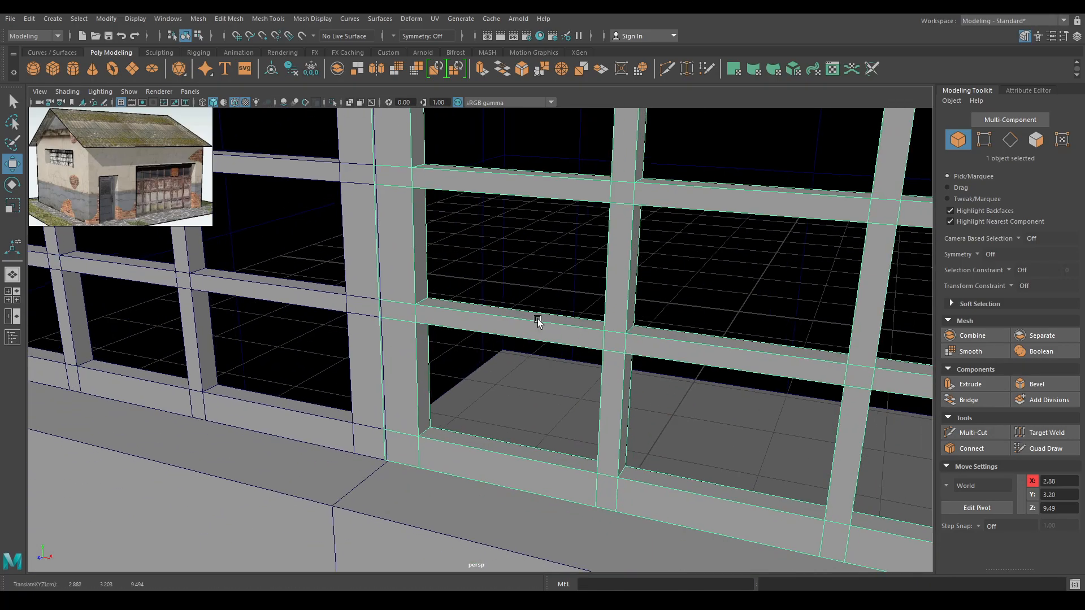
{"action": "middle_click_drag", "start_coordinate": [538, 320], "coordinate": [541, 321]}
{"action": "right_click_drag", "start_coordinate": [540, 321], "coordinate": [477, 375], "text": "alt"}
{"action": "right_click_drag", "start_coordinate": [557, 350], "coordinate": [422, 275], "text": "alt"}
{"action": "left_click", "coordinate": [135, 400]}
Move the garage door panel straight out of the side wall along X, to about 5.71.
{"action": "left_click_drag", "start_coordinate": [425, 503], "coordinate": [322, 441], "text": "alt"}
{"action": "right_click_drag", "start_coordinate": [480, 378], "coordinate": [414, 321], "text": "alt"}
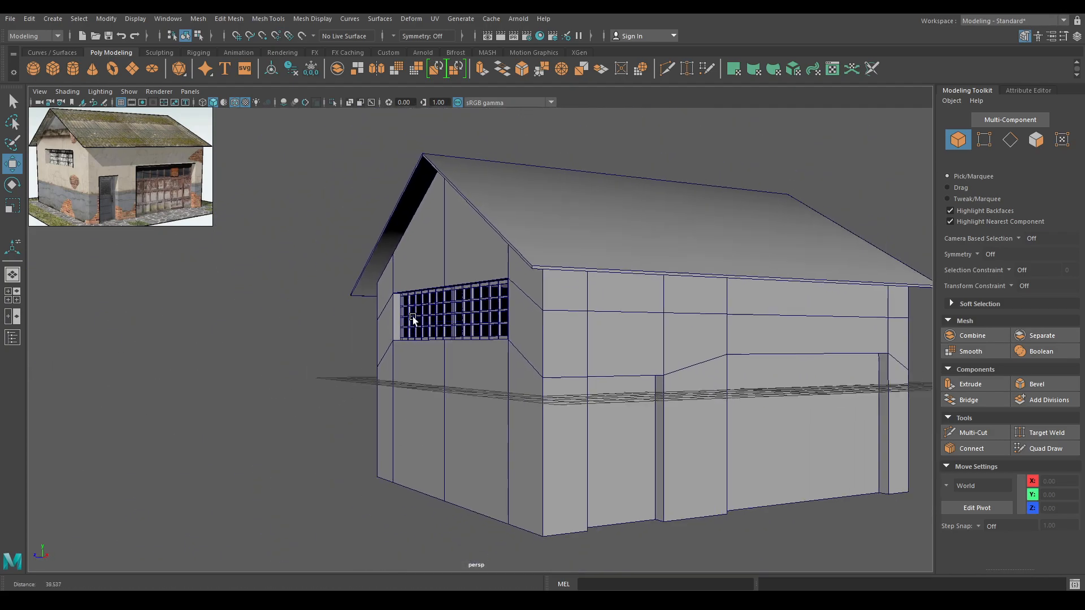
{"action": "middle_click_drag", "start_coordinate": [520, 452], "coordinate": [392, 422], "text": "alt"}
{"action": "left_click_drag", "start_coordinate": [392, 422], "coordinate": [541, 334], "text": "alt"}
{"action": "right_click_drag", "start_coordinate": [541, 332], "coordinate": [609, 392], "text": "alt"}
{"action": "middle_click_drag", "start_coordinate": [610, 392], "coordinate": [517, 357], "text": "alt"}
{"action": "right_click_drag", "start_coordinate": [534, 339], "coordinate": [560, 386], "text": "alt"}
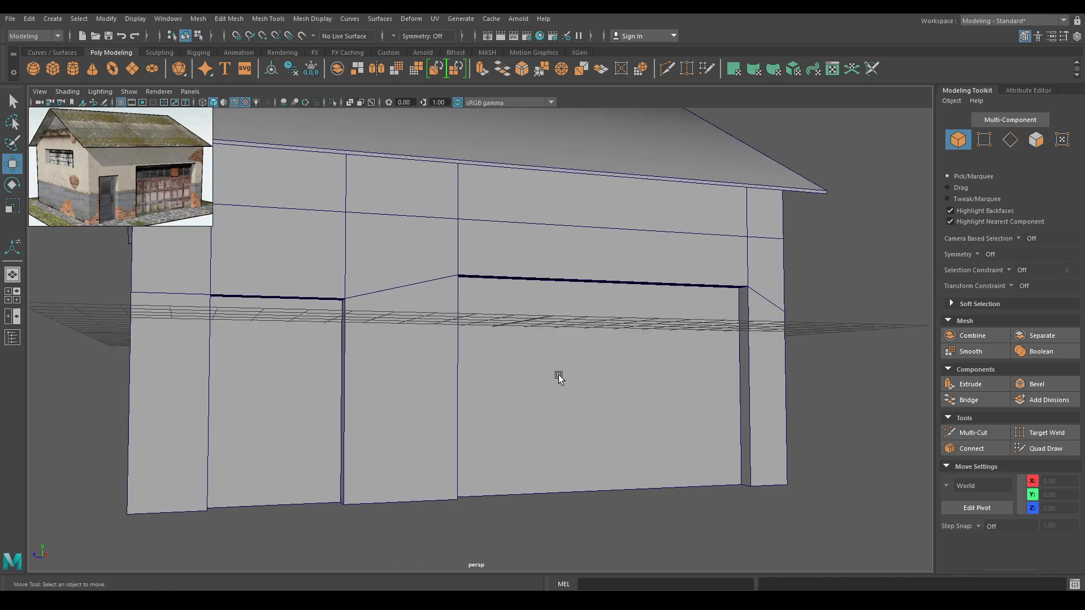
{"action": "left_click", "coordinate": [566, 401]}
{"action": "left_click_drag", "start_coordinate": [566, 378], "coordinate": [593, 409], "text": "alt"}
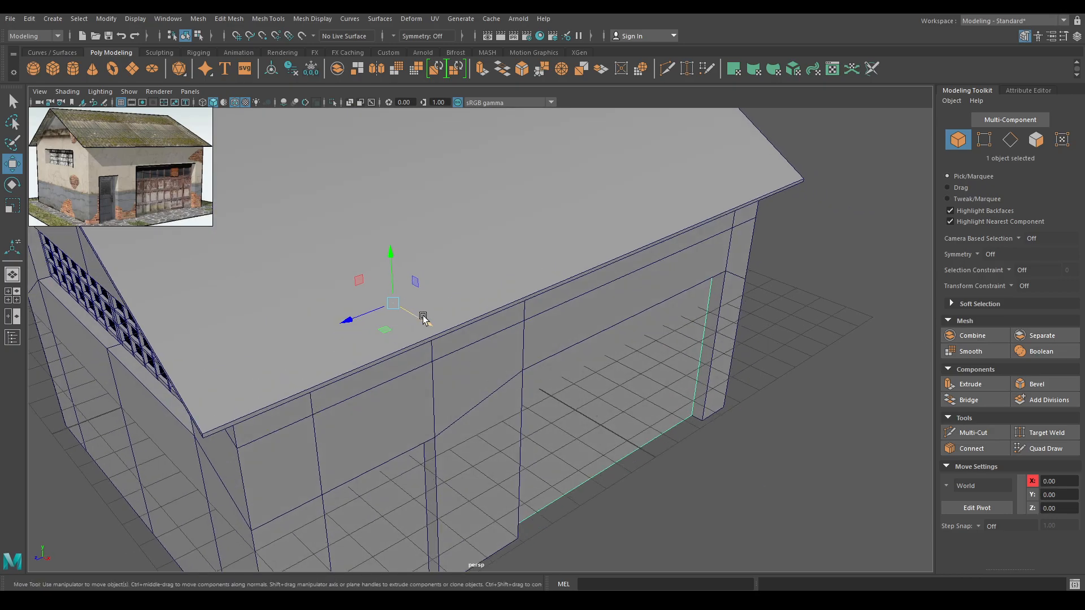
{"action": "left_click_drag", "start_coordinate": [423, 317], "coordinate": [534, 386]}
Center the pivot of the garage door panel.
{"action": "key", "text": "space"}
{"action": "left_click", "coordinate": [508, 290]}
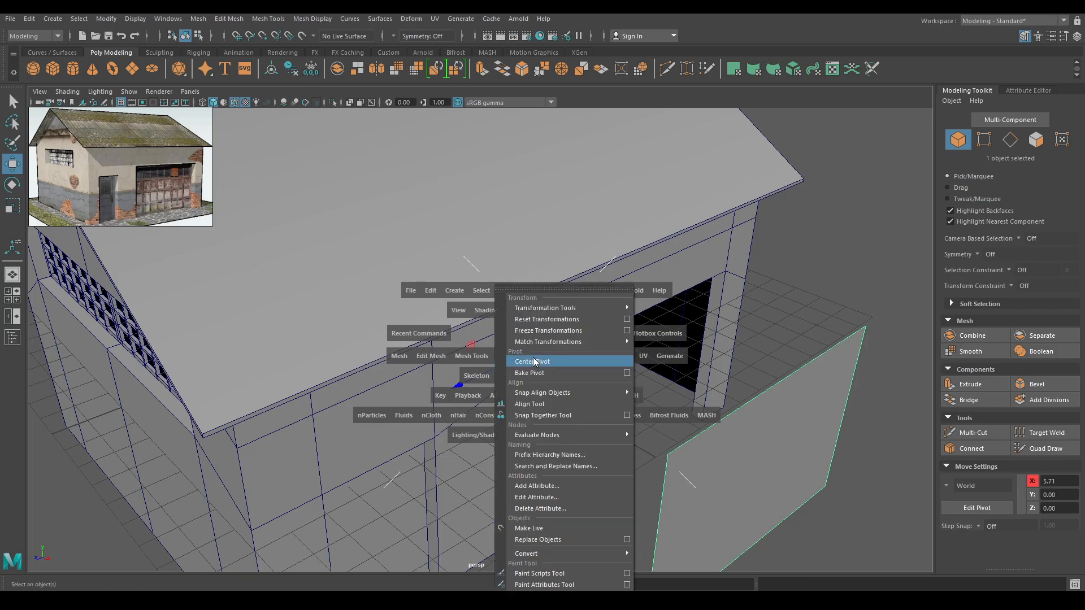
{"action": "left_click", "coordinate": [534, 362]}
In the side view, insert edge loops close to the top and both side edges of the door panel with Multi-Cut.
{"action": "left_click_drag", "start_coordinate": [538, 364], "coordinate": [717, 318], "text": "alt"}
{"action": "key", "text": "space"}
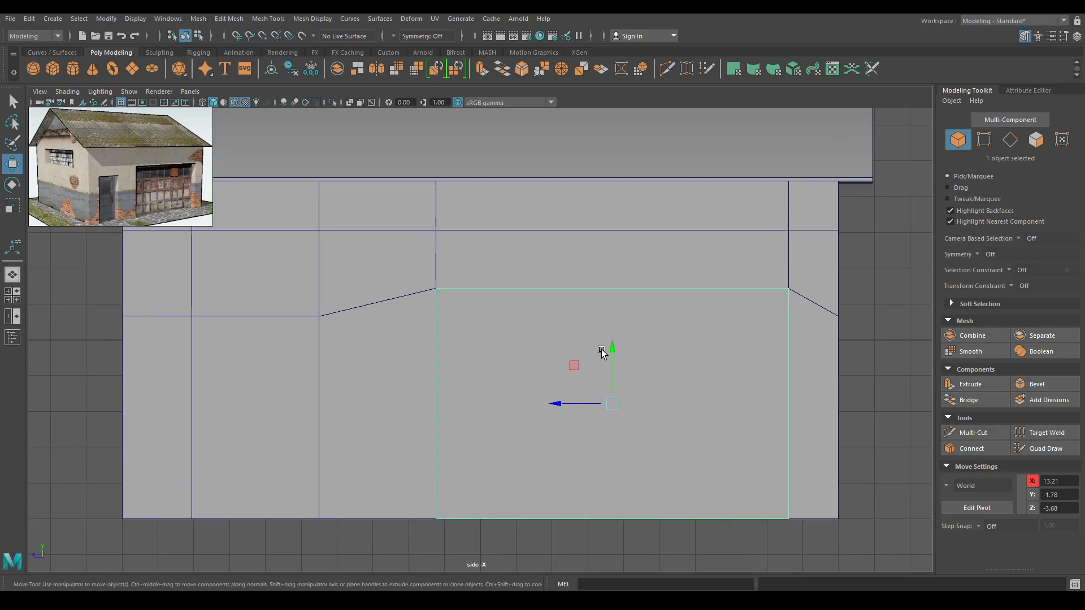
{"action": "scroll", "coordinate": [604, 362], "scroll_direction": "up", "scroll_amount": 1}
{"action": "middle_click_drag", "start_coordinate": [606, 376], "coordinate": [582, 340], "text": "alt"}
{"action": "right_click_drag", "start_coordinate": [548, 273], "coordinate": [495, 258], "text": "shift"}
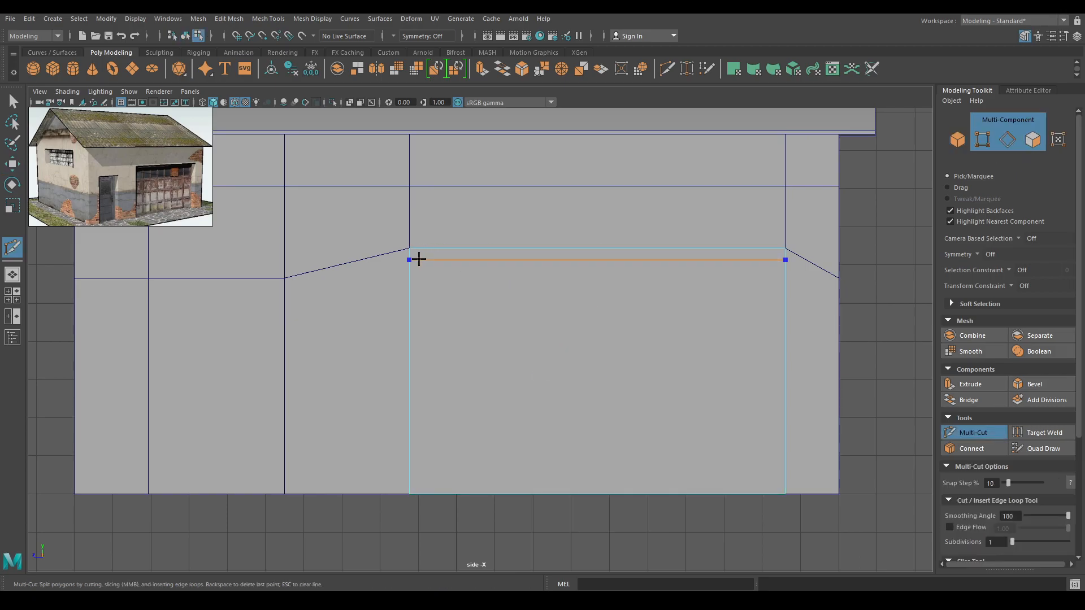
{"action": "left_click", "coordinate": [421, 256], "text": "ctrl"}
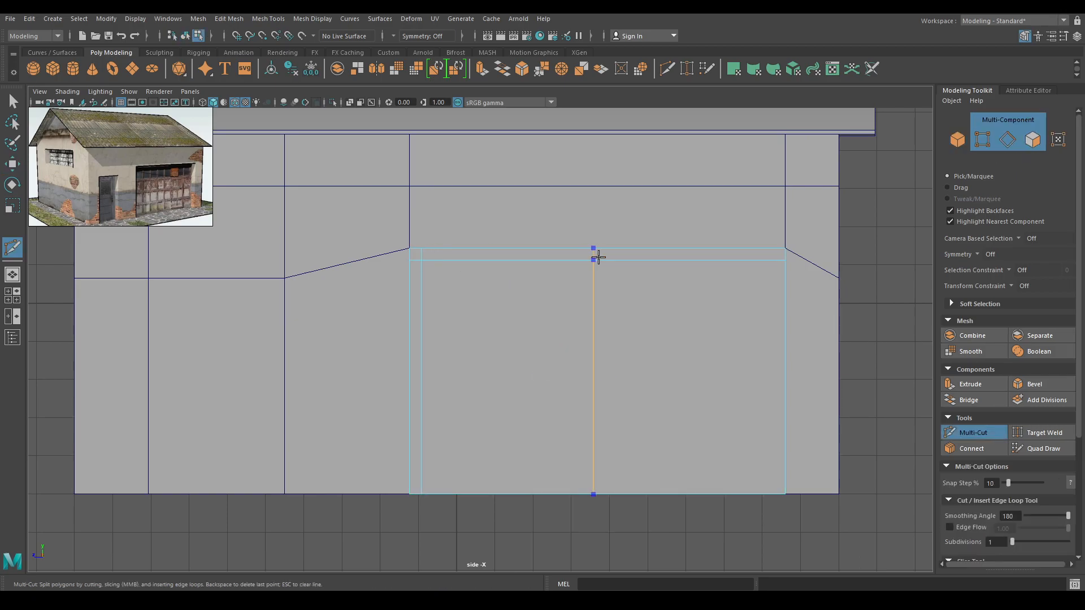
{"action": "left_click", "coordinate": [774, 259], "text": "ctrl"}
{"action": "left_click", "coordinate": [774, 260]}
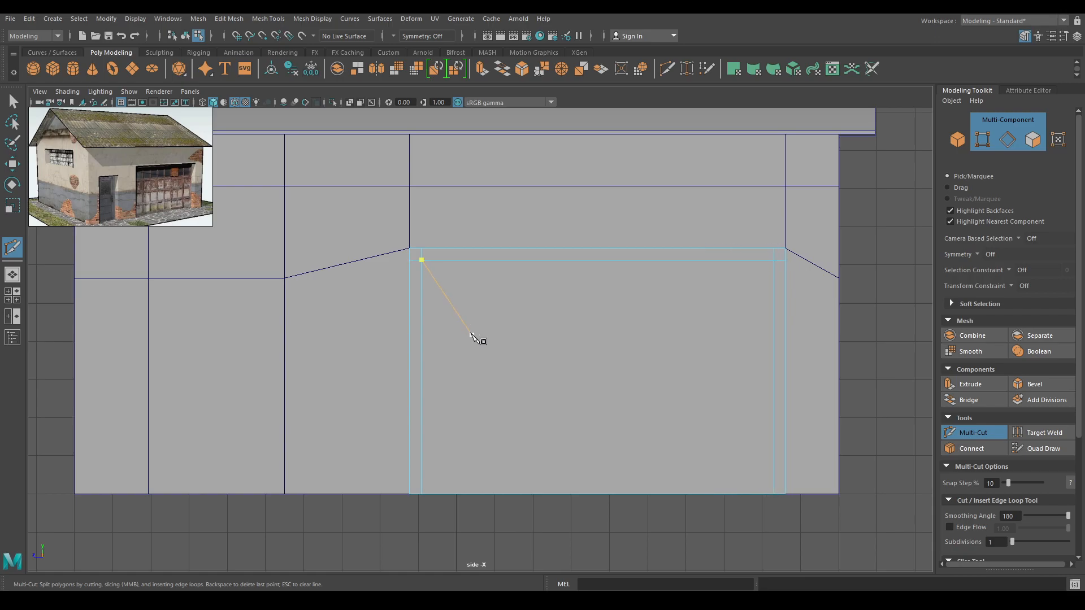
{"action": "key", "text": "Escape"}
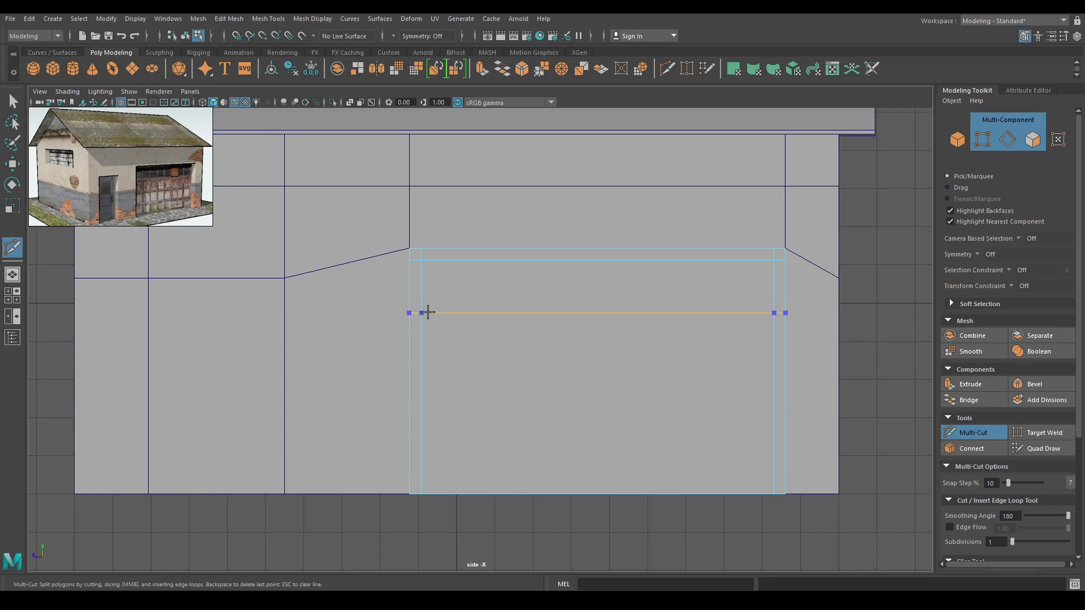
Insert two closely spaced horizontal edge loops about a quarter of the way down the door panel.
{"action": "left_click", "coordinate": [427, 312], "text": "ctrl"}
{"action": "left_click", "coordinate": [424, 321], "text": "ctrl"}
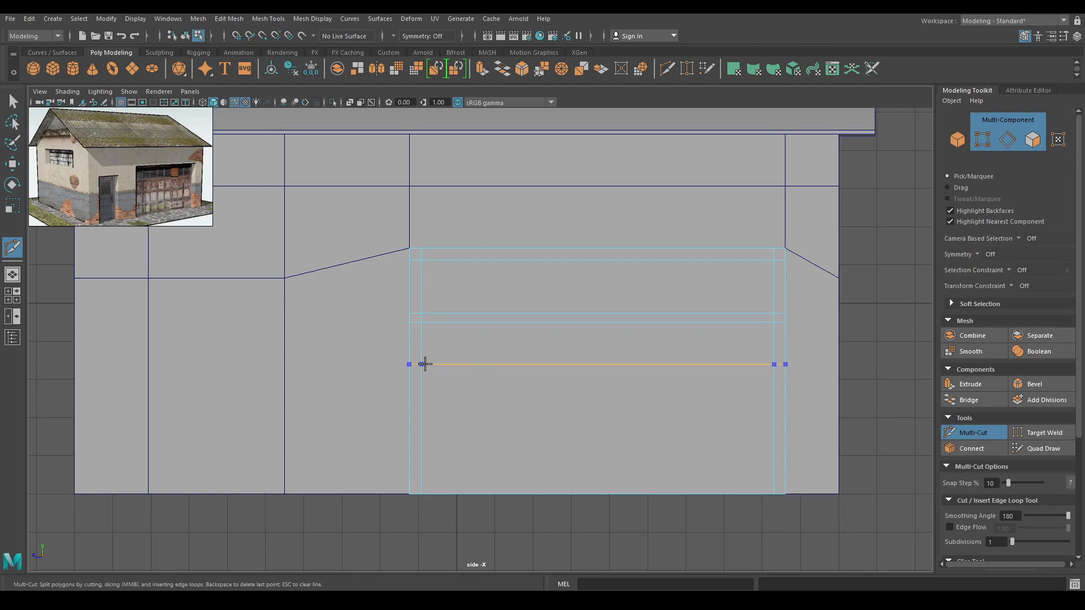
{"action": "key", "text": "w"}
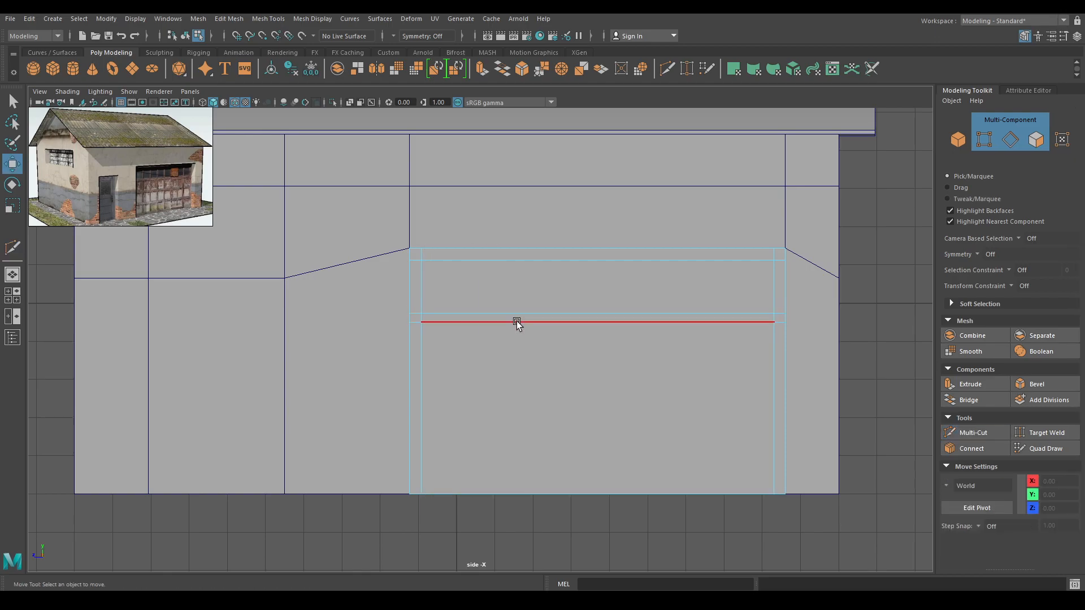
Divide the door panel with 5 evenly spaced vertical segments using the Connect tool.
{"action": "left_click", "coordinate": [516, 322]}
{"action": "right_click", "coordinate": [521, 283], "text": "shift"}
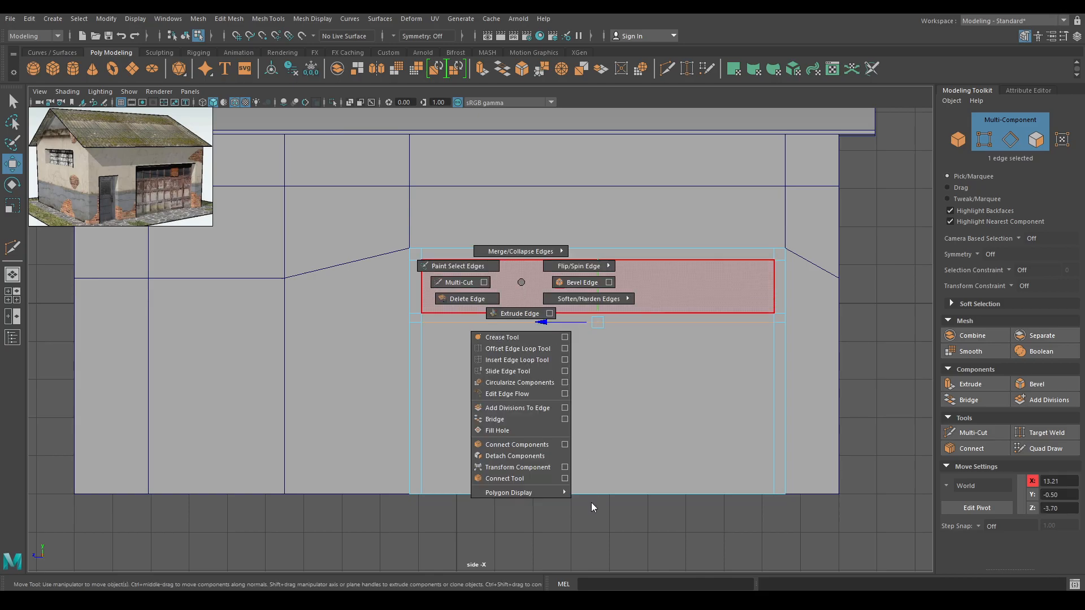
{"action": "left_click", "coordinate": [564, 479]}
{"action": "left_click", "coordinate": [846, 153]}
{"action": "type", "text": "5"}
{"action": "key", "text": "Return"}
{"action": "left_click", "coordinate": [972, 102]}
{"action": "key", "text": "w"}
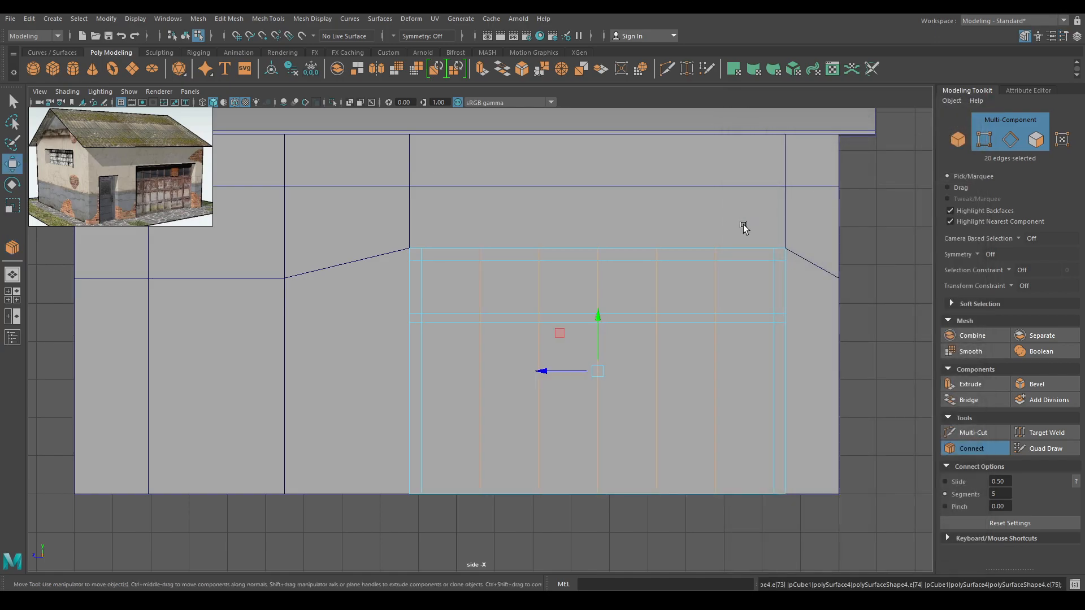
Divide the door panel's lower section with 2 evenly spaced horizontal segments using the Connect tool.
{"action": "left_click", "coordinate": [482, 388]}
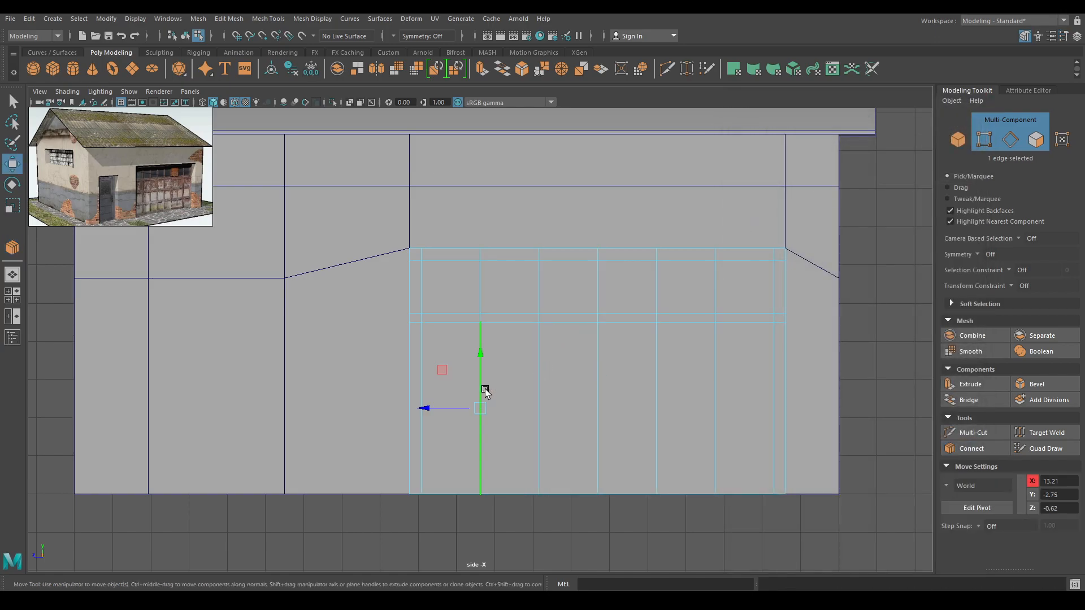
{"action": "right_click_drag", "start_coordinate": [550, 346], "coordinate": [533, 544], "text": "shift"}
{"action": "double_click", "coordinate": [1003, 495]}
{"action": "type", "text": "3"}
{"action": "key", "text": "Return"}
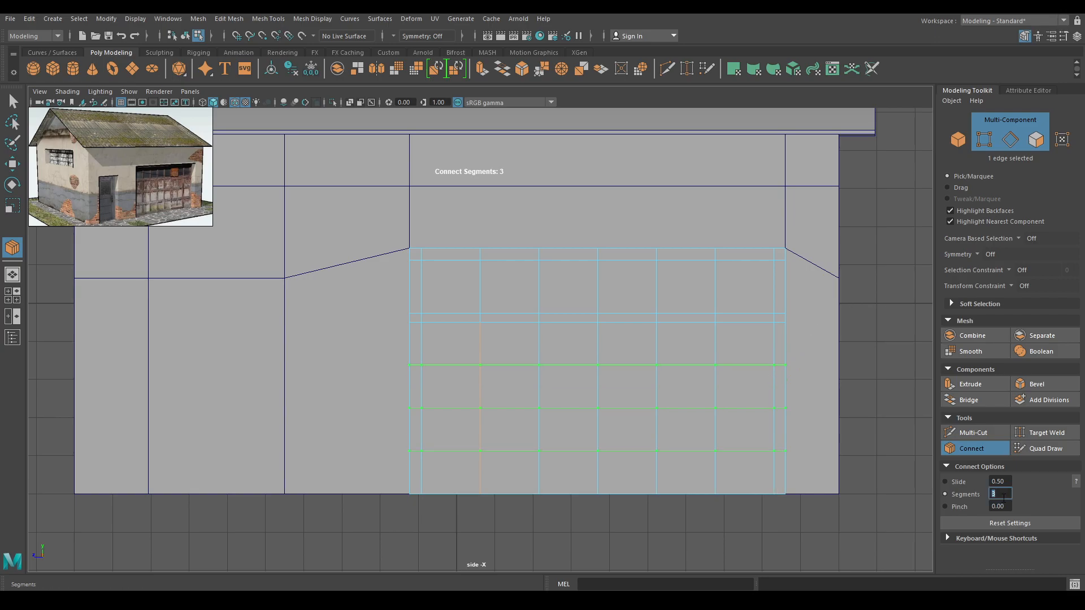
{"action": "type", "text": "2"}
{"action": "key", "text": "Return"}
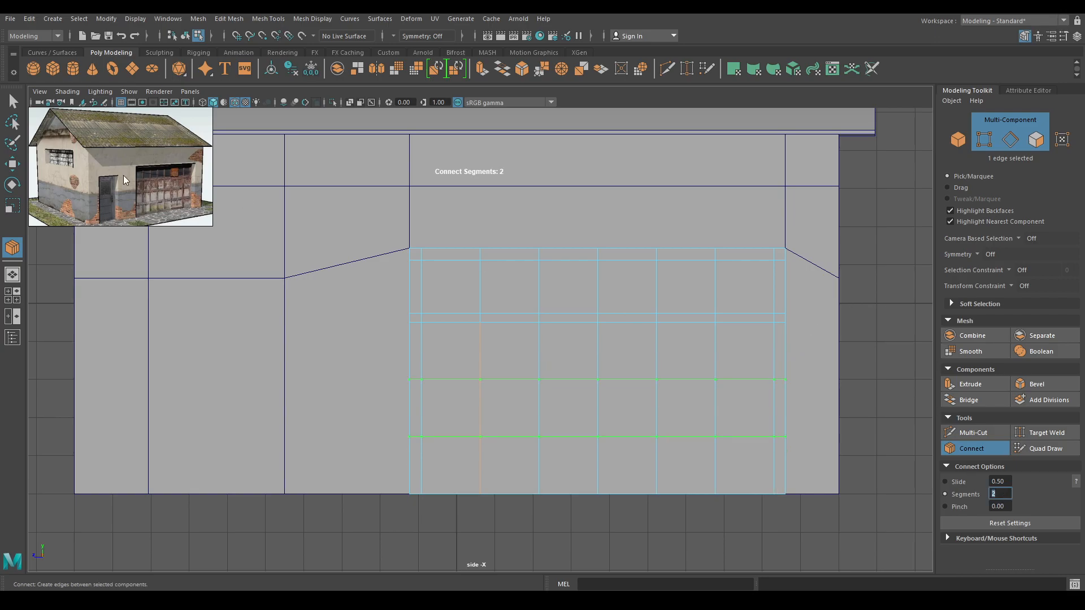
{"action": "left_click", "coordinate": [14, 163]}
In the perspective view, bevel the five inner vertical edge loops of the door panel into narrow strips.
{"action": "scroll", "coordinate": [598, 338], "scroll_direction": "up", "scroll_amount": 2}
{"action": "middle_click_drag", "start_coordinate": [599, 338], "coordinate": [595, 320], "text": "alt"}
{"action": "right_click_drag", "start_coordinate": [586, 288], "coordinate": [635, 262]}
{"action": "key", "text": "space"}
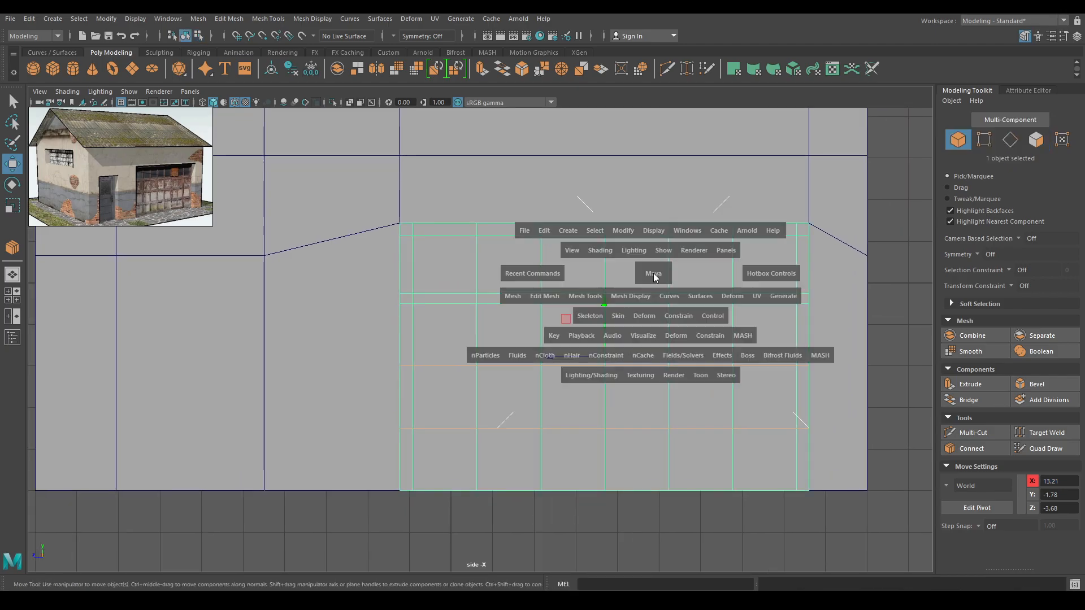
{"action": "left_click_drag", "start_coordinate": [654, 274], "coordinate": [653, 249]}
{"action": "scroll", "coordinate": [642, 303], "scroll_direction": "up", "scroll_amount": 3}
{"action": "right_click_drag", "start_coordinate": [404, 288], "coordinate": [418, 240]}
{"action": "double_click", "coordinate": [435, 230]}
{"action": "double_click", "coordinate": [520, 232], "text": "shift"}
{"action": "double_click", "coordinate": [614, 221], "text": "shift"}
{"action": "double_click", "coordinate": [655, 218], "text": "shift"}
{"action": "double_click", "coordinate": [715, 215], "text": "shift"}
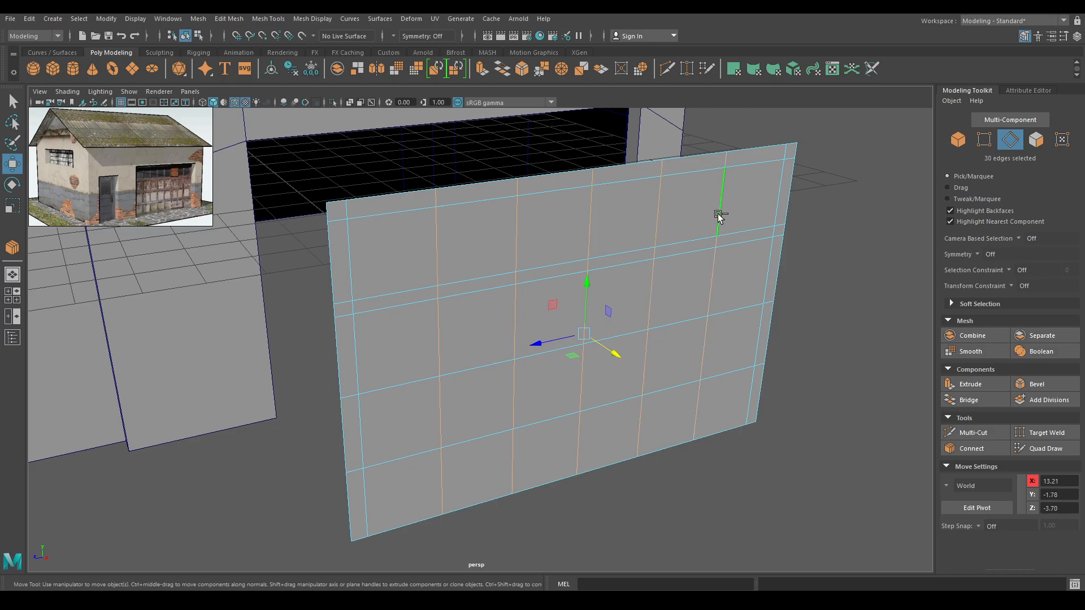
{"action": "right_click_drag", "start_coordinate": [629, 221], "coordinate": [673, 219], "text": "shift"}
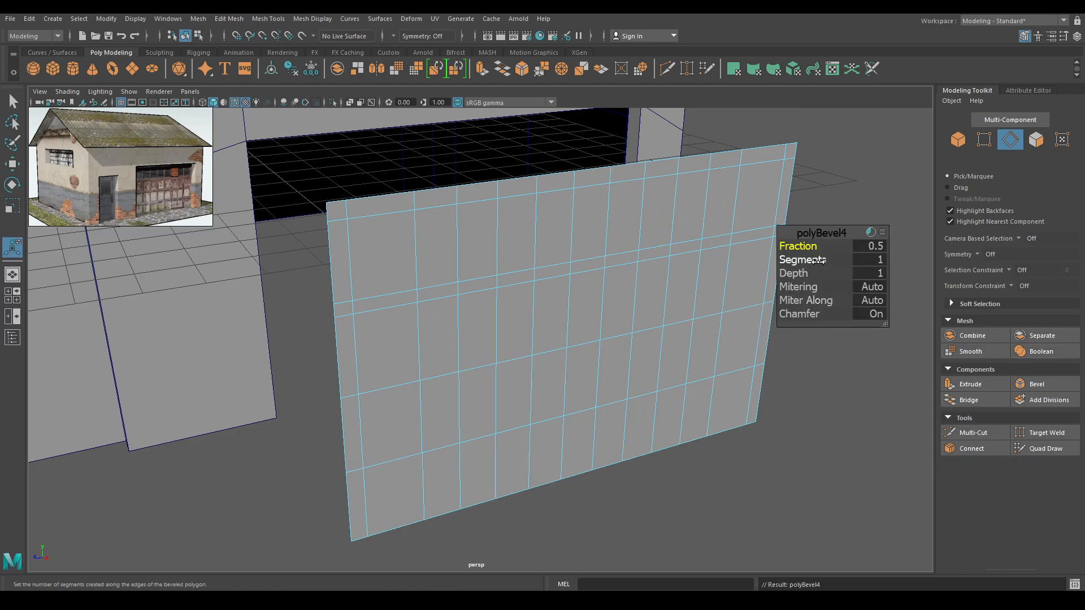
{"action": "left_click_drag", "start_coordinate": [794, 247], "coordinate": [772, 251]}
{"action": "key", "text": "w"}
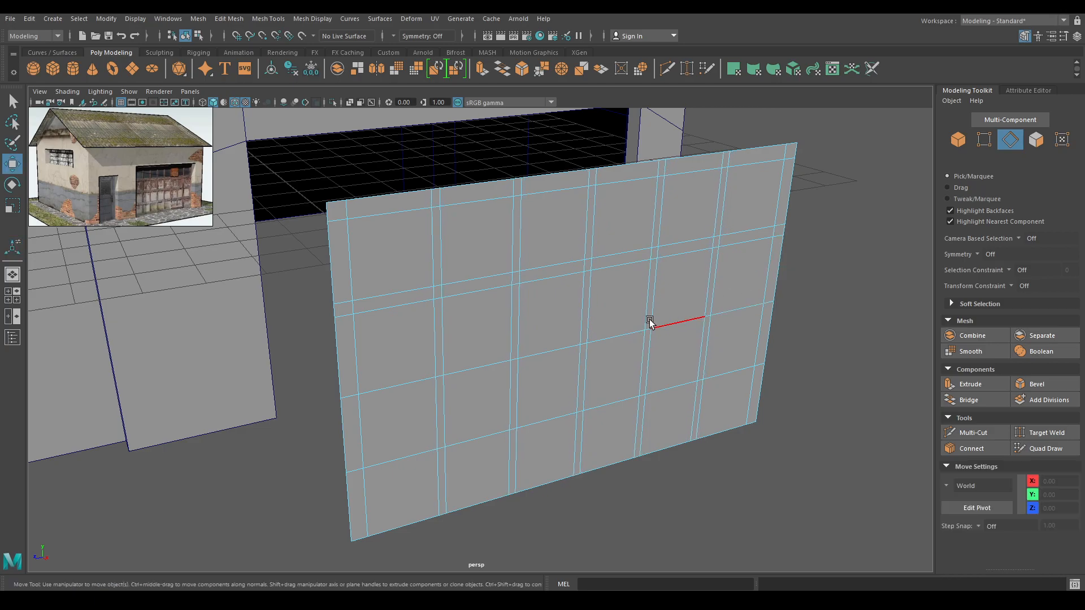
Insert a horizontal edge loop near the door panel's bottom edge with the Multi-Cut tool.
{"action": "left_click_drag", "start_coordinate": [659, 320], "coordinate": [626, 311], "text": "alt"}
{"action": "mouse_move", "coordinate": [466, 285]}
{"action": "right_mouse_down"}
{"action": "mouse_move", "coordinate": [513, 286]}
{"action": "mouse_move", "coordinate": [528, 266]}
{"action": "mouse_move", "coordinate": [415, 265]}
{"action": "mouse_move", "coordinate": [455, 271]}
{"action": "right_mouse_up"}
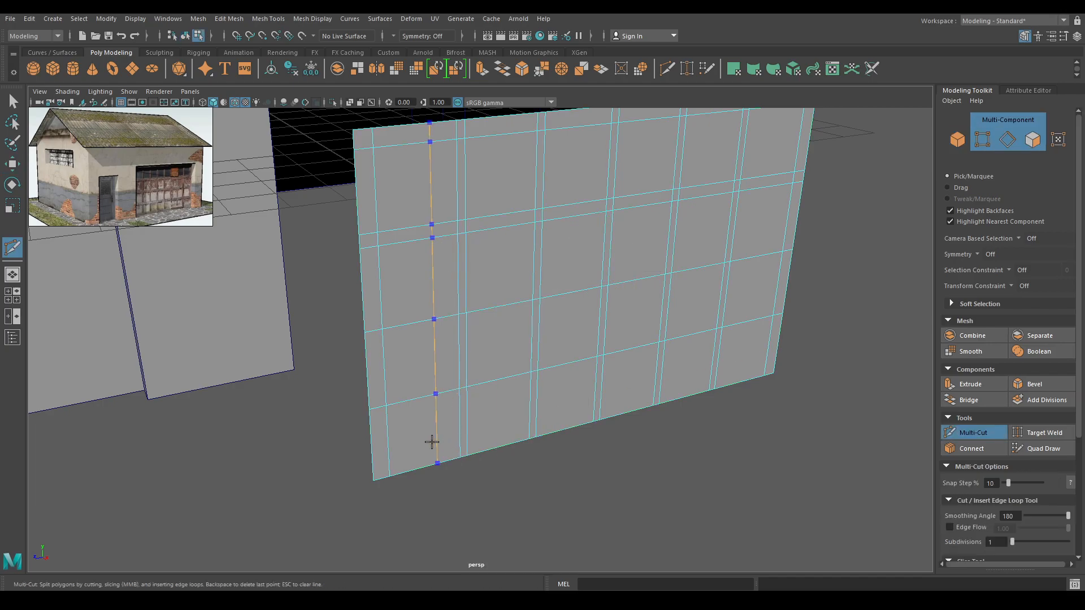
{"action": "left_click", "coordinate": [394, 463], "text": "ctrl"}
{"action": "key", "text": "Escape"}
{"action": "scroll", "coordinate": [450, 370], "scroll_direction": "up", "scroll_amount": 2}
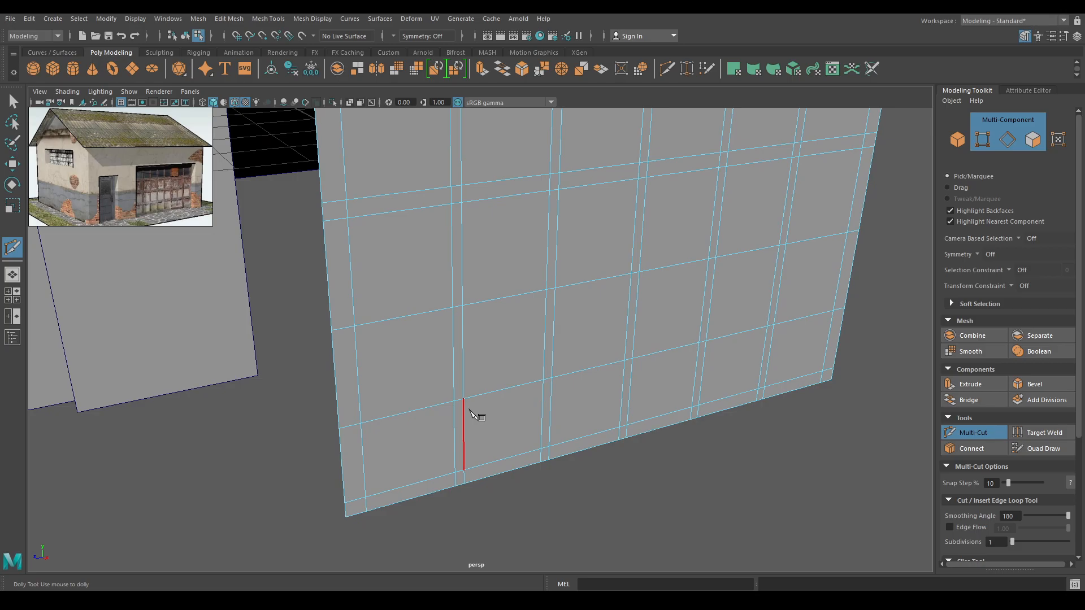
{"action": "key", "text": "w"}
{"action": "scroll", "coordinate": [489, 385], "scroll_direction": "down", "scroll_amount": 5}
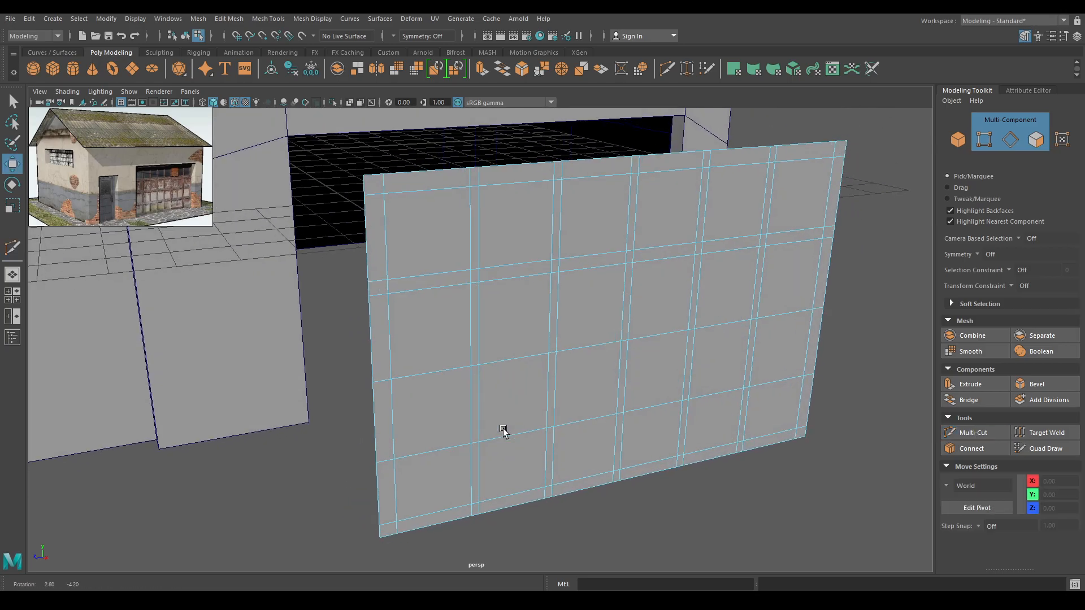
Bevel the two lower inner horizontal edge loops with fraction 0.1, and nudge the lower loop of the upper bar upward.
{"action": "key", "text": "F10"}
{"action": "left_click", "coordinate": [324, 468]}
{"action": "double_click", "coordinate": [418, 387]}
{"action": "right_click_drag", "start_coordinate": [453, 369], "coordinate": [481, 371], "text": "shift"}
{"action": "left_click_drag", "start_coordinate": [802, 246], "coordinate": [780, 248]}
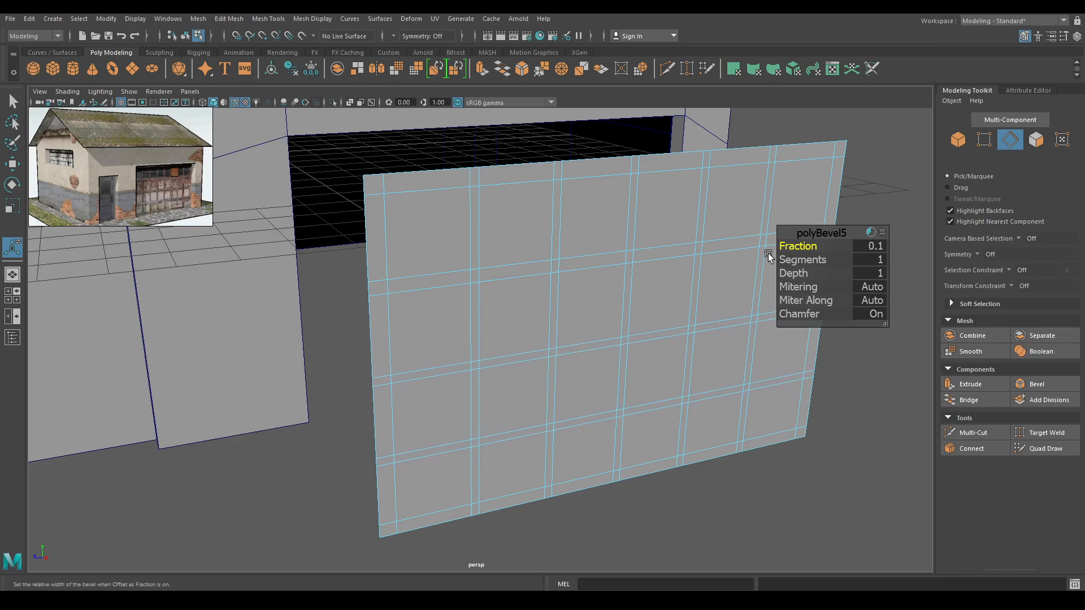
{"action": "key", "text": "w"}
{"action": "double_click", "coordinate": [462, 284]}
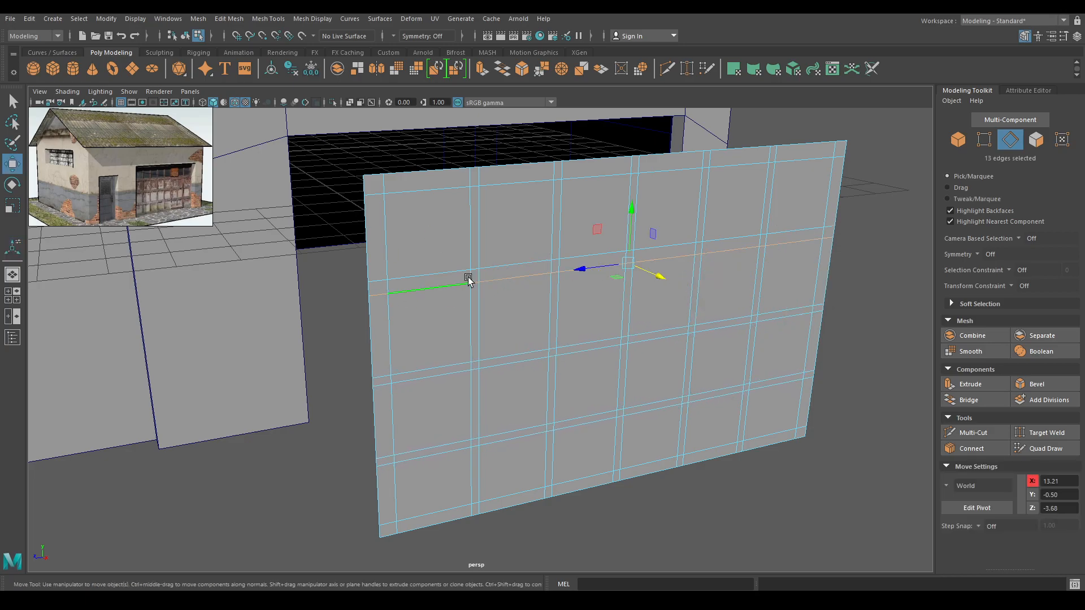
{"action": "left_click_drag", "start_coordinate": [631, 190], "coordinate": [586, 208]}
Delete the six large faces in the door panel's top row to open the window holes.
{"action": "right_click_drag", "start_coordinate": [586, 208], "coordinate": [585, 239]}
{"action": "left_click", "coordinate": [455, 237]}
{"action": "left_click", "coordinate": [516, 240], "text": "shift"}
{"action": "left_click", "coordinate": [603, 222], "text": "shift"}
{"action": "left_click", "coordinate": [667, 209], "text": "shift"}
{"action": "left_click", "coordinate": [734, 205], "text": "shift"}
{"action": "left_click", "coordinate": [803, 204], "text": "shift"}
{"action": "key", "text": "Delete"}
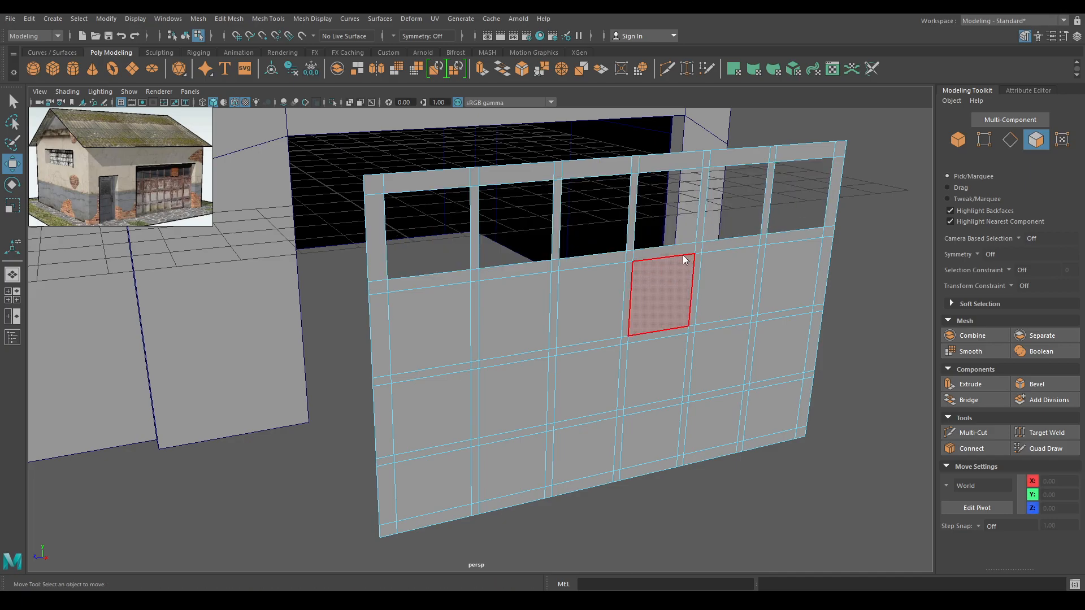
Extrude all faces of the door panel to give the flat door a small thickness.
{"action": "right_click_drag", "start_coordinate": [690, 259], "coordinate": [744, 195]}
{"action": "left_click_drag", "start_coordinate": [743, 195], "coordinate": [728, 242], "text": "alt"}
{"action": "key", "text": "ctrl+e"}
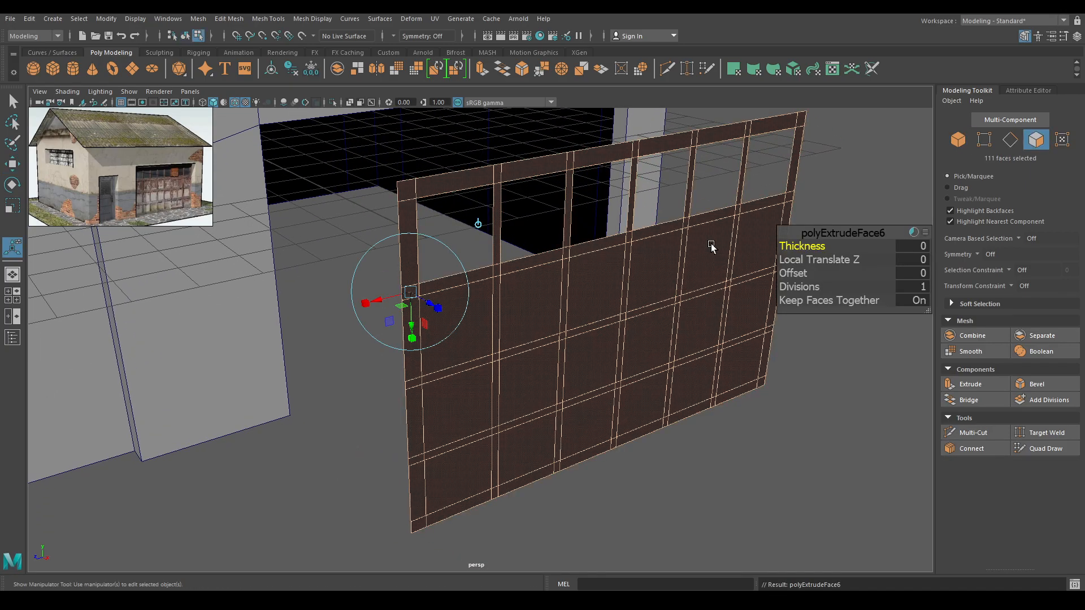
{"action": "left_click_drag", "start_coordinate": [803, 246], "coordinate": [816, 246]}
{"action": "key", "text": "w"}
Select the 18 large panel faces below the window openings and extrude them inward with thickness -0.05.
{"action": "left_click", "coordinate": [463, 323]}
{"action": "left_click", "coordinate": [531, 312], "text": "shift"}
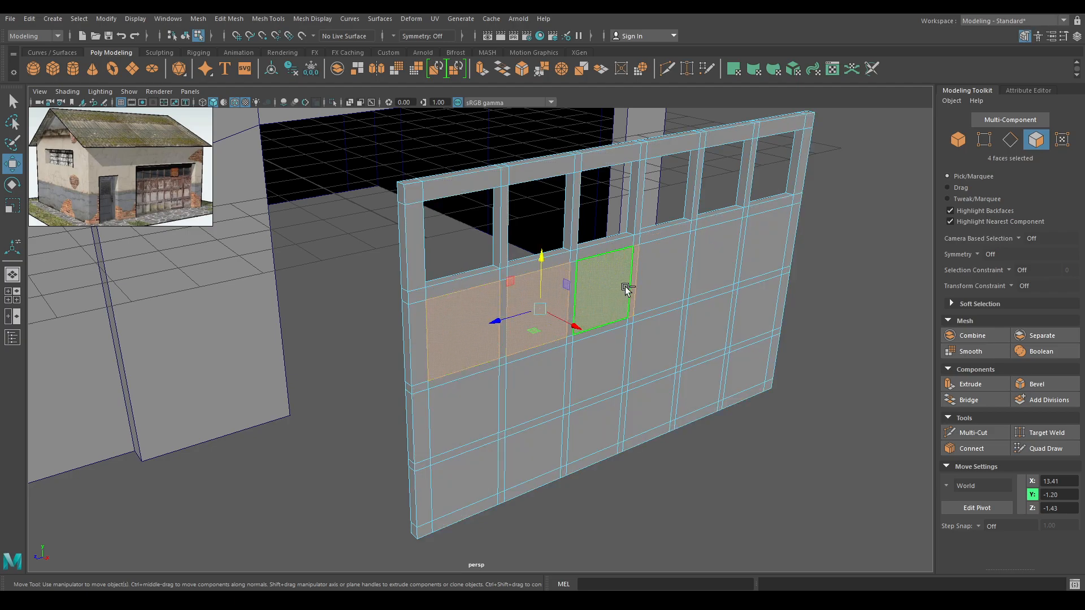
{"action": "left_click", "coordinate": [655, 279], "text": "shift"}
{"action": "left_click", "coordinate": [725, 265], "text": "shift"}
{"action": "left_click", "coordinate": [763, 257], "text": "shift"}
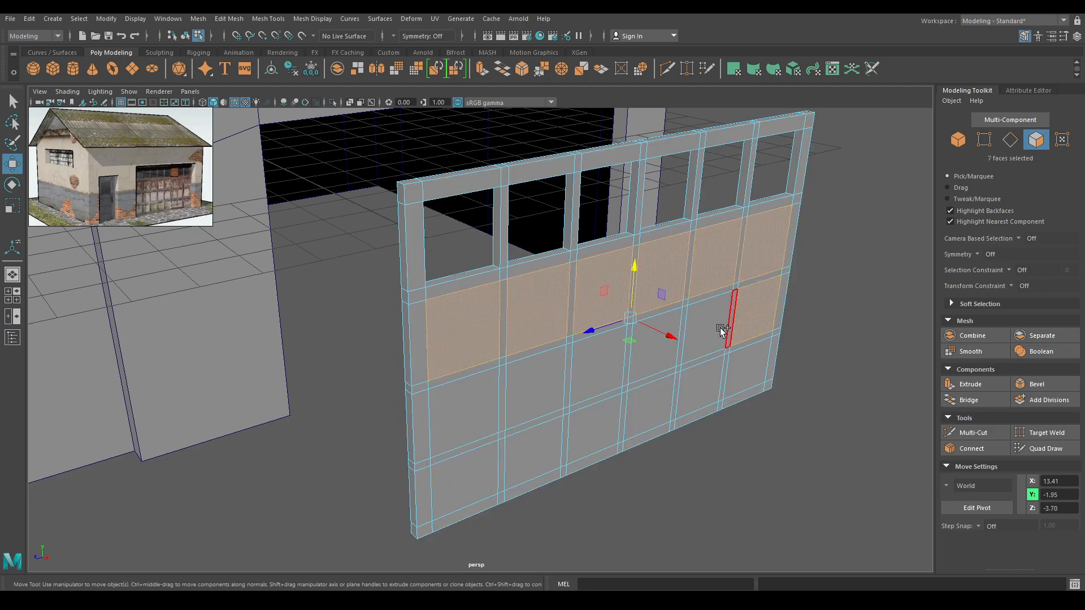
{"action": "left_click", "coordinate": [695, 330], "text": "shift"}
{"action": "left_click", "coordinate": [642, 356], "text": "shift"}
{"action": "left_click", "coordinate": [602, 363], "text": "shift"}
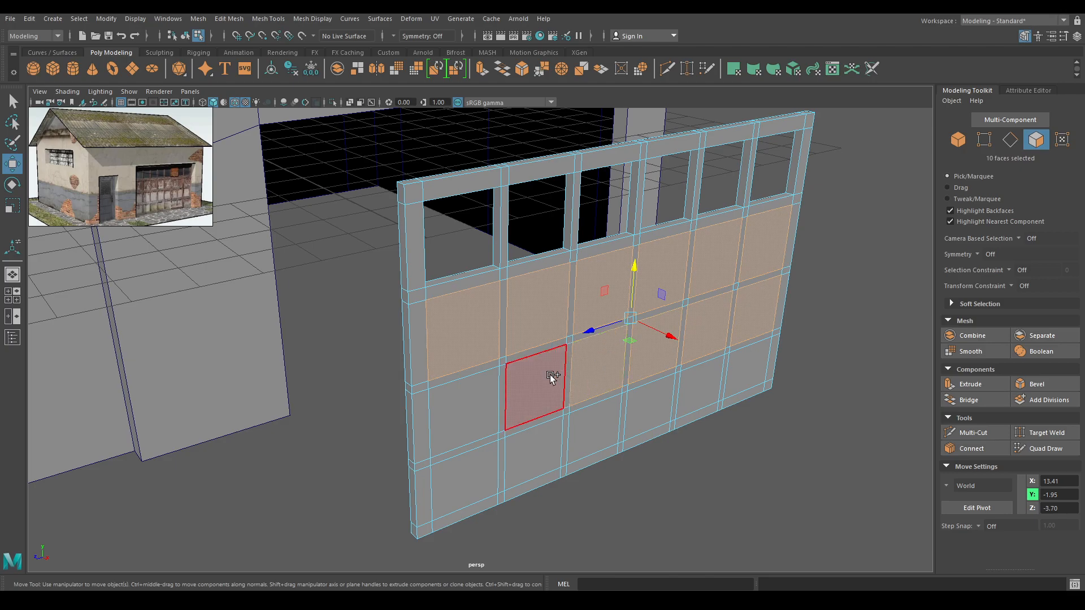
{"action": "left_click", "coordinate": [551, 375], "text": "shift"}
{"action": "left_click", "coordinate": [465, 424], "text": "shift"}
{"action": "left_click", "coordinate": [460, 486], "text": "shift"}
{"action": "left_click", "coordinate": [518, 472], "text": "shift"}
{"action": "left_click", "coordinate": [592, 439], "text": "shift"}
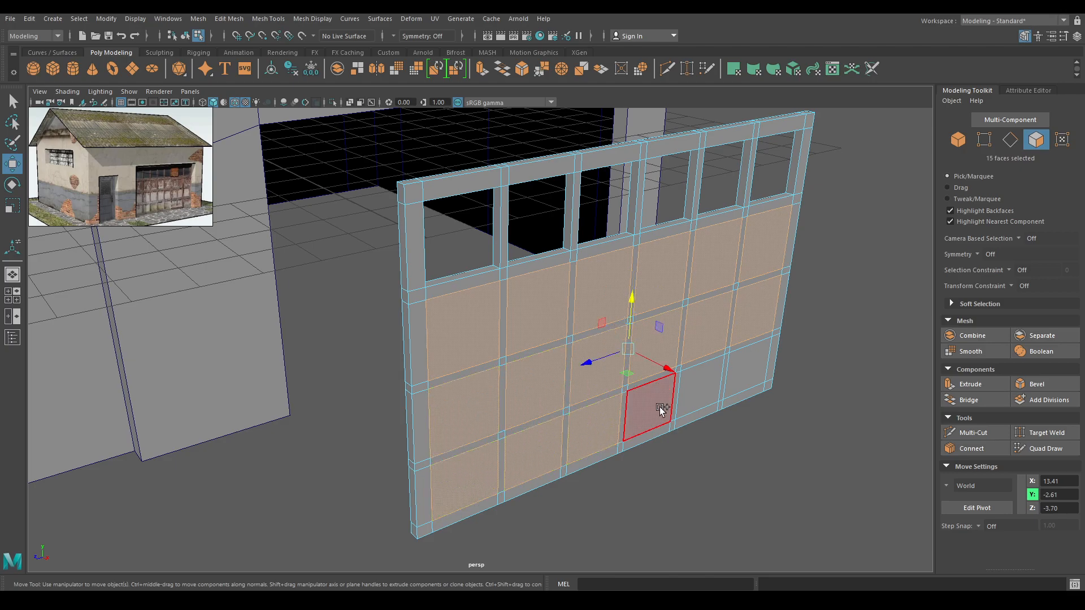
{"action": "left_click", "coordinate": [662, 409], "text": "shift"}
{"action": "left_click", "coordinate": [709, 387], "text": "shift"}
{"action": "left_click", "coordinate": [758, 376], "text": "shift"}
{"action": "key", "text": "ctrl+e"}
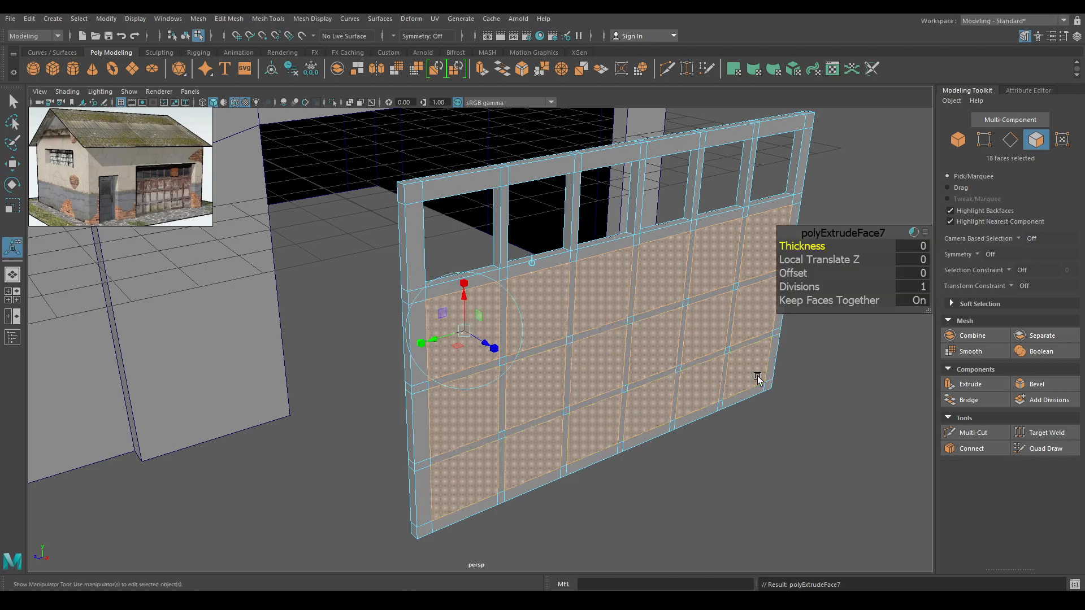
{"action": "left_click_drag", "start_coordinate": [799, 247], "coordinate": [712, 255]}
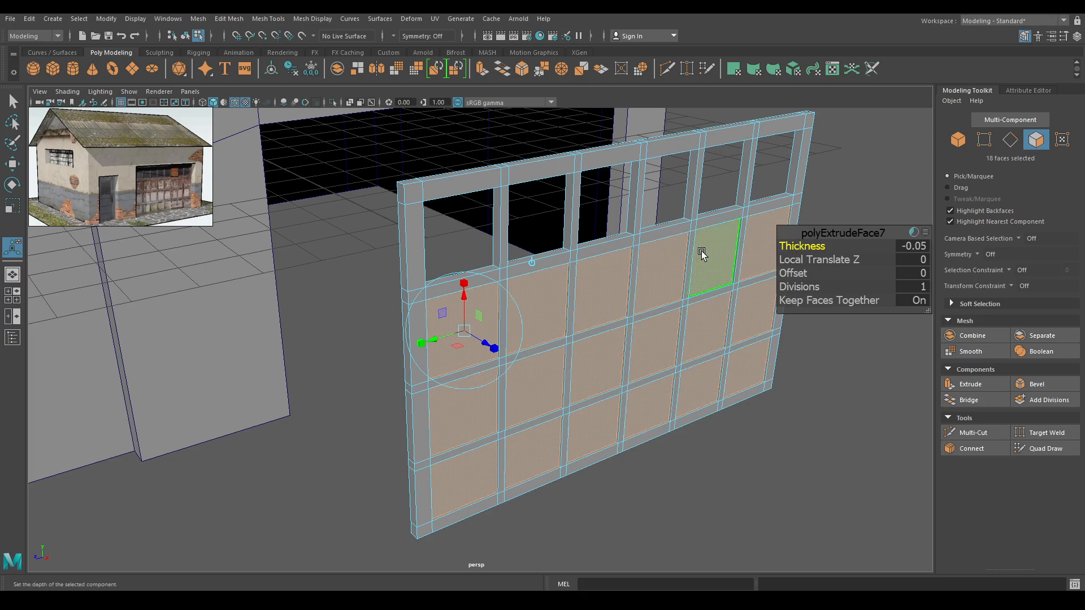
Set the panel extrusion's thickness to -0.02 and its offset to 0.03.
{"action": "left_click_drag", "start_coordinate": [523, 269], "coordinate": [549, 341], "text": "alt"}
{"action": "middle_click_drag", "start_coordinate": [550, 341], "coordinate": [579, 424], "text": "alt"}
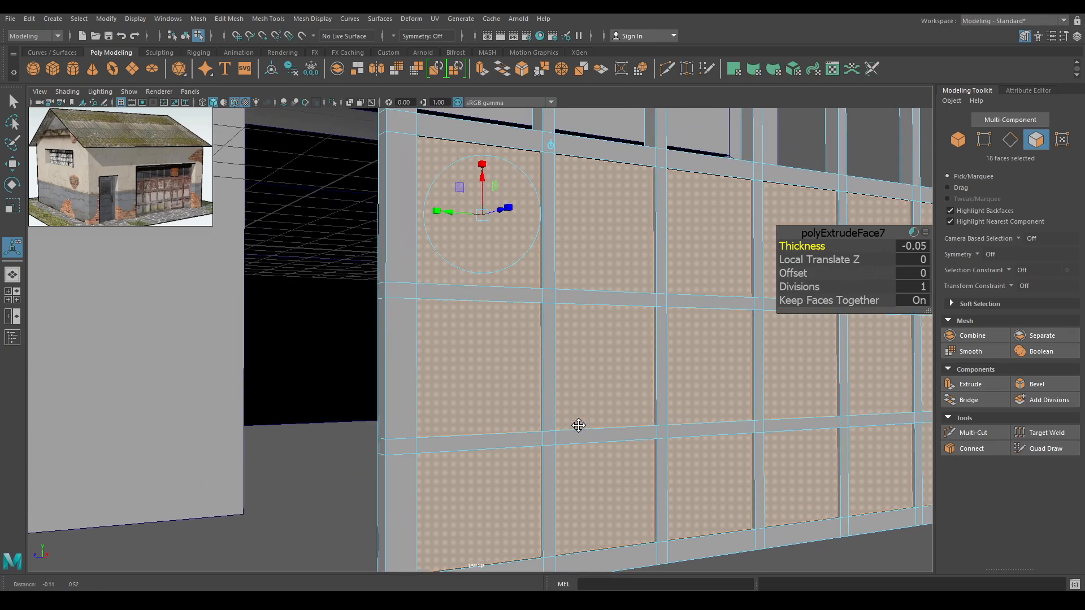
{"action": "left_click_drag", "start_coordinate": [794, 273], "coordinate": [792, 273]}
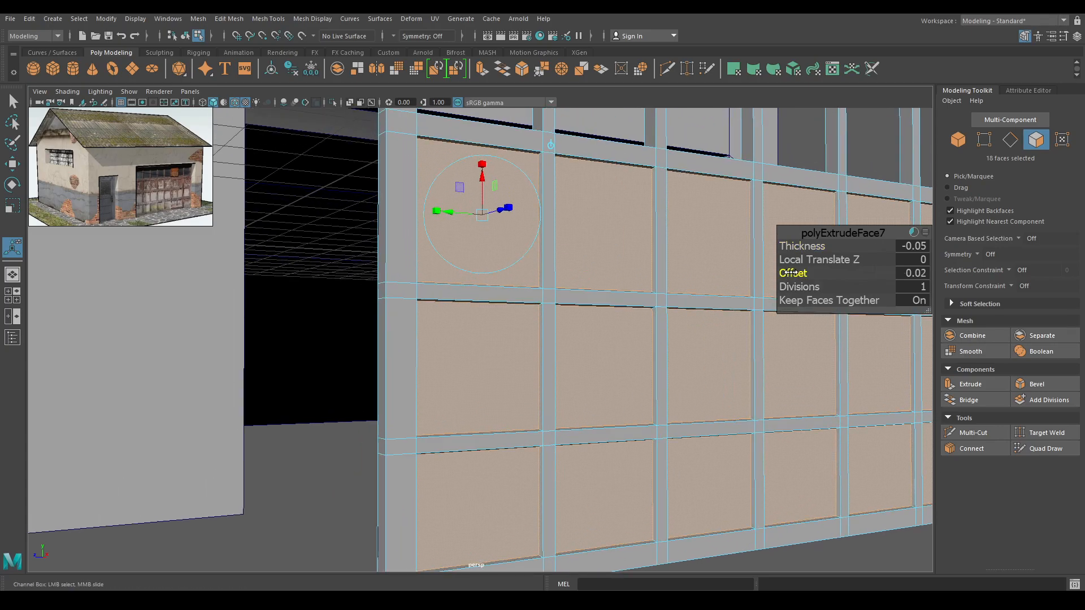
{"action": "left_click", "coordinate": [913, 249]}
{"action": "type", "text": "-0.02"}
{"action": "key", "text": "Return"}
{"action": "right_click_drag", "start_coordinate": [571, 274], "coordinate": [517, 273], "text": "alt"}
{"action": "left_click", "coordinate": [922, 276]}
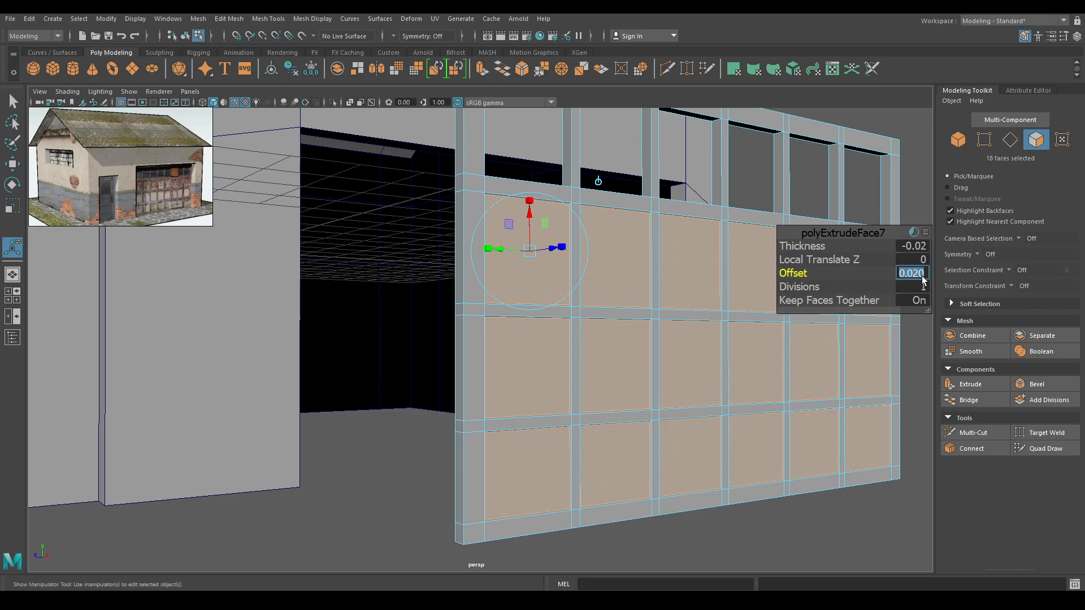
{"action": "type", "text": "0.03"}
{"action": "key", "text": "Return"}
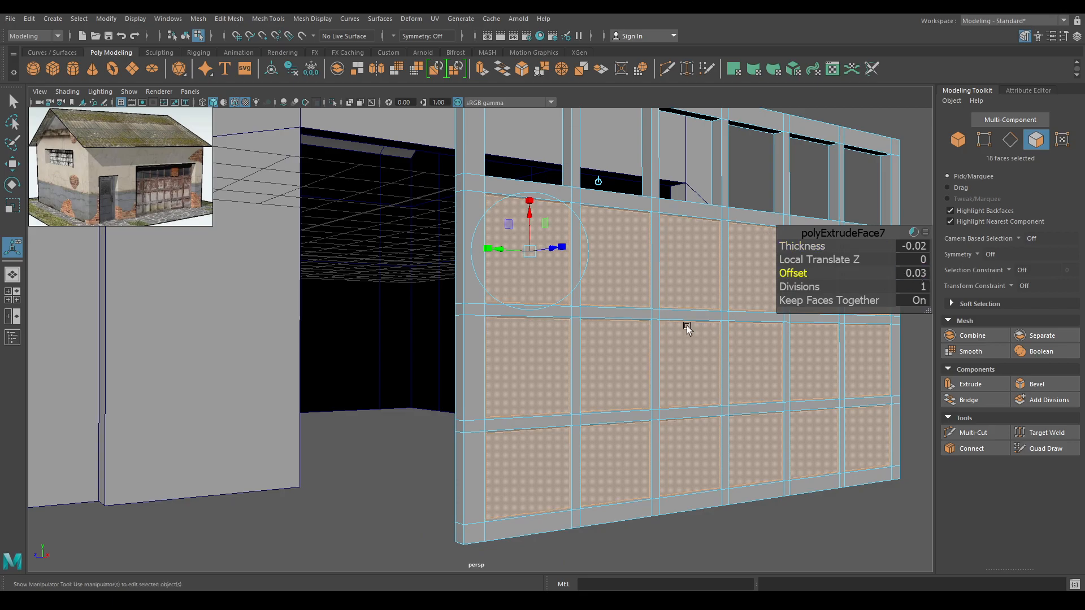
{"action": "left_click_drag", "start_coordinate": [723, 310], "coordinate": [570, 344], "text": "alt"}
{"action": "key", "text": "w"}
Move the finished door along X back into the garage opening and clear the selection.
{"action": "right_click_drag", "start_coordinate": [450, 237], "coordinate": [526, 406], "text": "alt"}
{"action": "left_click_drag", "start_coordinate": [527, 405], "coordinate": [442, 435], "text": "alt"}
{"action": "right_click_drag", "start_coordinate": [442, 435], "coordinate": [512, 331], "text": "alt"}
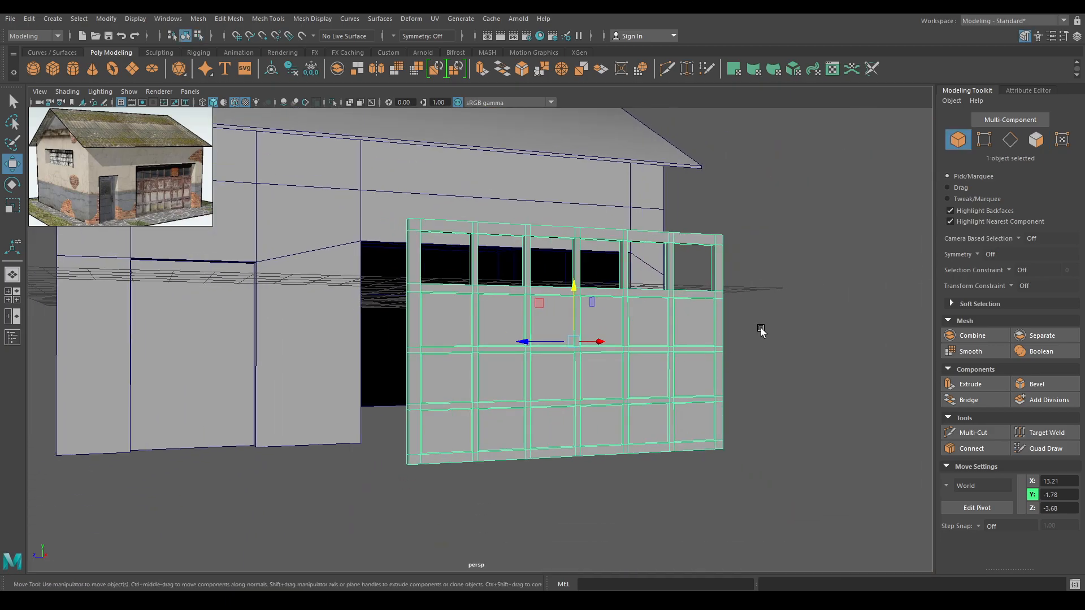
{"action": "left_click", "coordinate": [760, 331]}
{"action": "left_click_drag", "start_coordinate": [760, 330], "coordinate": [792, 408], "text": "alt"}
{"action": "right_click_drag", "start_coordinate": [792, 408], "coordinate": [794, 439], "text": "alt"}
{"action": "left_click_drag", "start_coordinate": [794, 442], "coordinate": [688, 351], "text": "alt"}
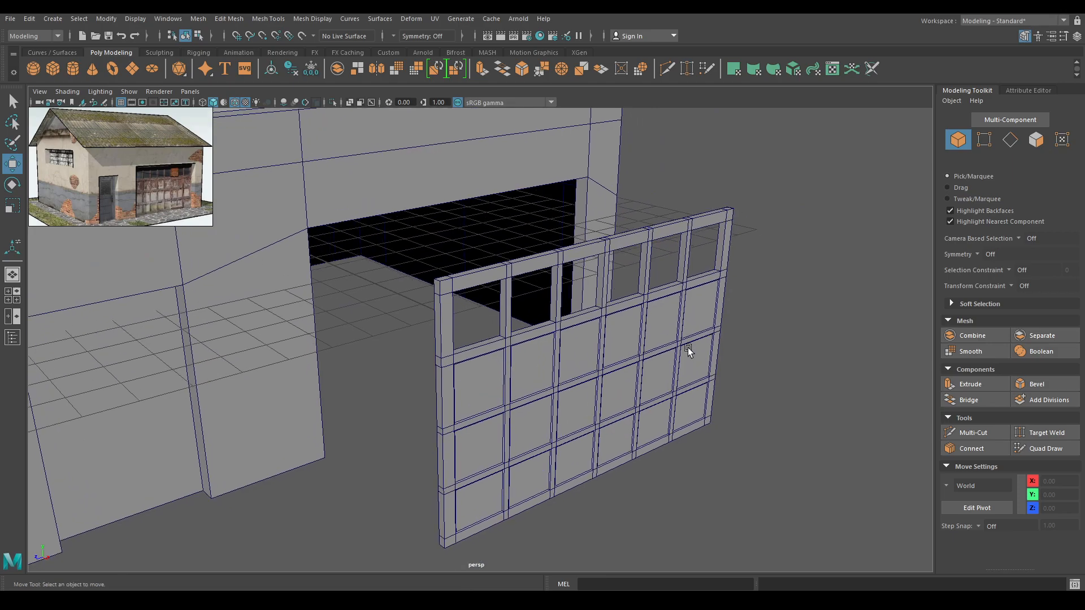
{"action": "left_click", "coordinate": [663, 417]}
{"action": "left_click_drag", "start_coordinate": [636, 378], "coordinate": [559, 354]}
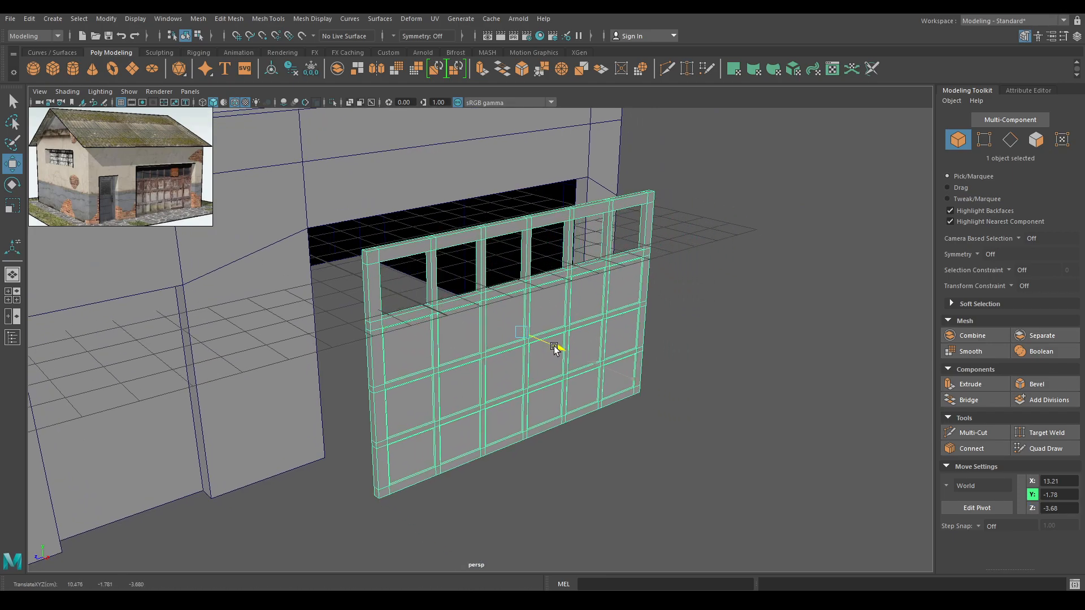
{"action": "key", "text": "ctrl+z"}
{"action": "left_click_drag", "start_coordinate": [626, 384], "coordinate": [477, 324]}
{"action": "left_click", "coordinate": [691, 317]}
In the side view, draw a four-point polygon spanning all six window openings of the door with the Create Polygon tool.
{"action": "left_click_drag", "start_coordinate": [689, 319], "coordinate": [503, 323], "text": "alt"}
{"action": "key", "text": "space"}
{"action": "left_click_drag", "start_coordinate": [501, 322], "coordinate": [591, 323]}
{"action": "scroll", "coordinate": [602, 474], "scroll_direction": "up", "scroll_amount": 2}
{"action": "middle_click_drag", "start_coordinate": [527, 298], "coordinate": [397, 407], "text": "alt"}
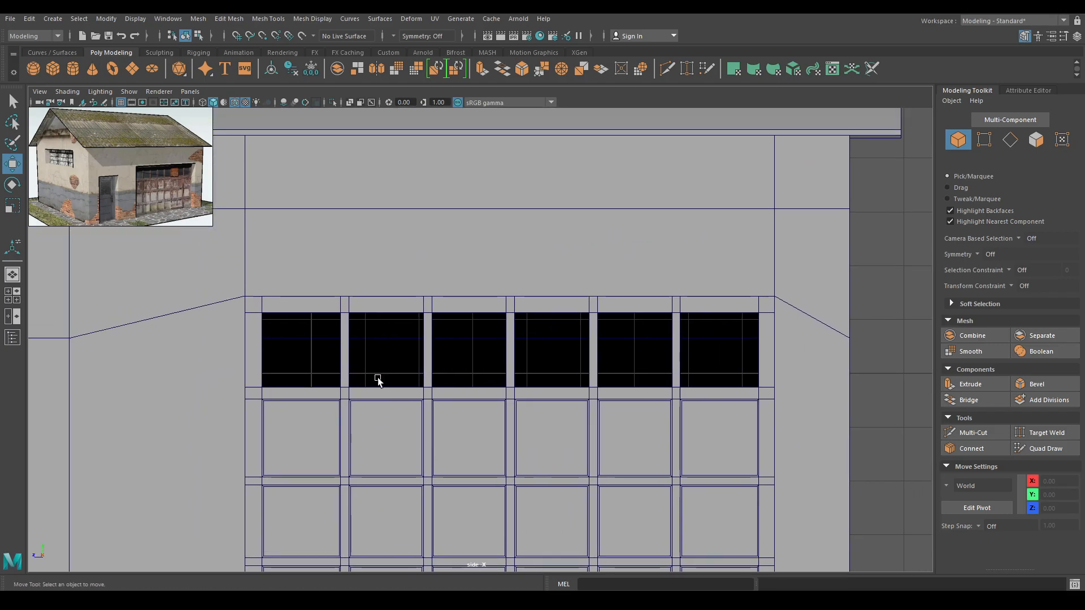
{"action": "scroll", "coordinate": [397, 407], "scroll_direction": "up", "scroll_amount": 2}
{"action": "middle_click_drag", "start_coordinate": [324, 442], "coordinate": [458, 410], "text": "alt"}
{"action": "right_click", "coordinate": [394, 289], "text": "shift"}
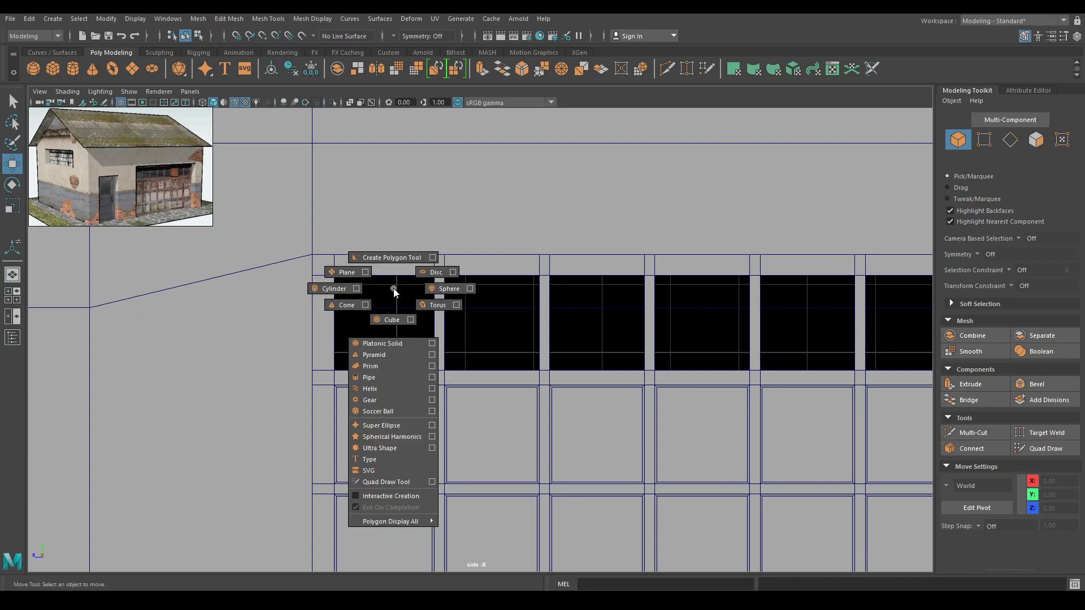
{"action": "right_click_drag", "start_coordinate": [394, 289], "coordinate": [379, 256], "text": "shift"}
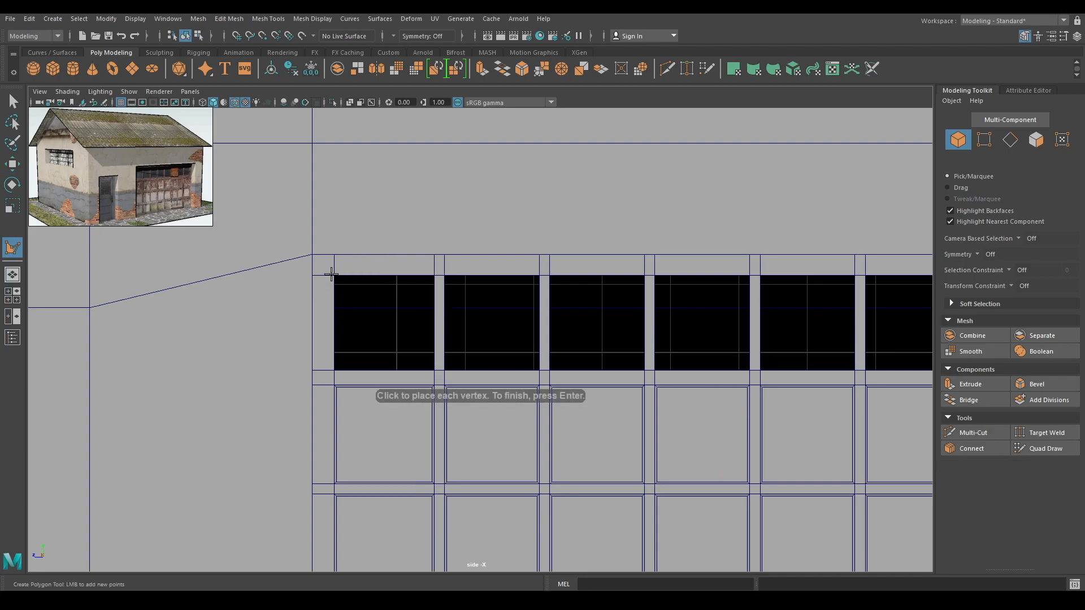
{"action": "left_click", "coordinate": [333, 275]}
{"action": "scroll", "coordinate": [492, 276], "scroll_direction": "down", "scroll_amount": 1}
{"action": "middle_click_drag", "start_coordinate": [504, 273], "coordinate": [205, 279], "text": "alt"}
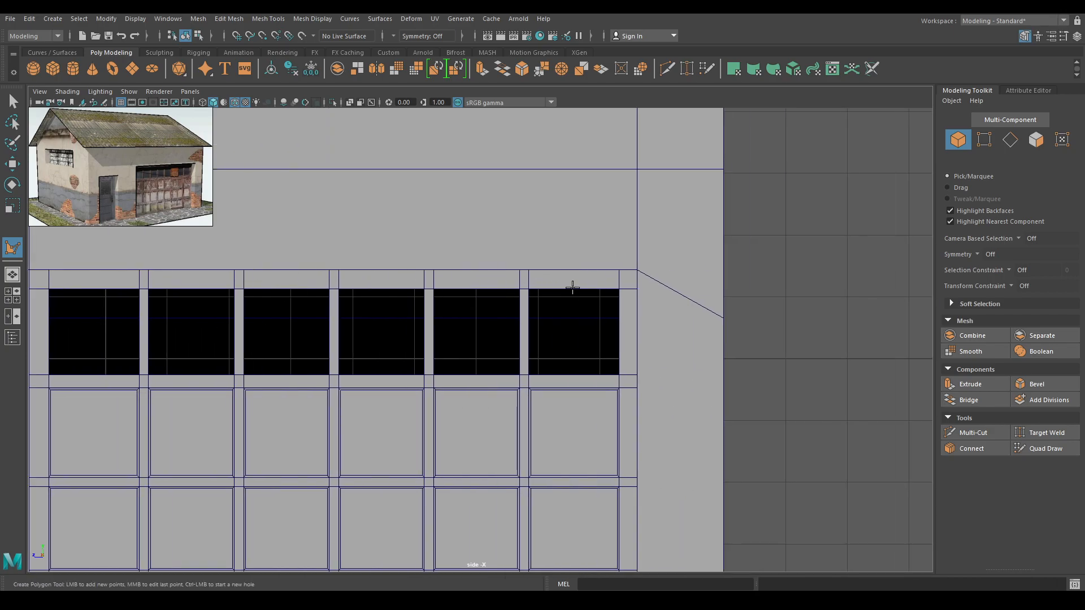
{"action": "left_click", "coordinate": [618, 289]}
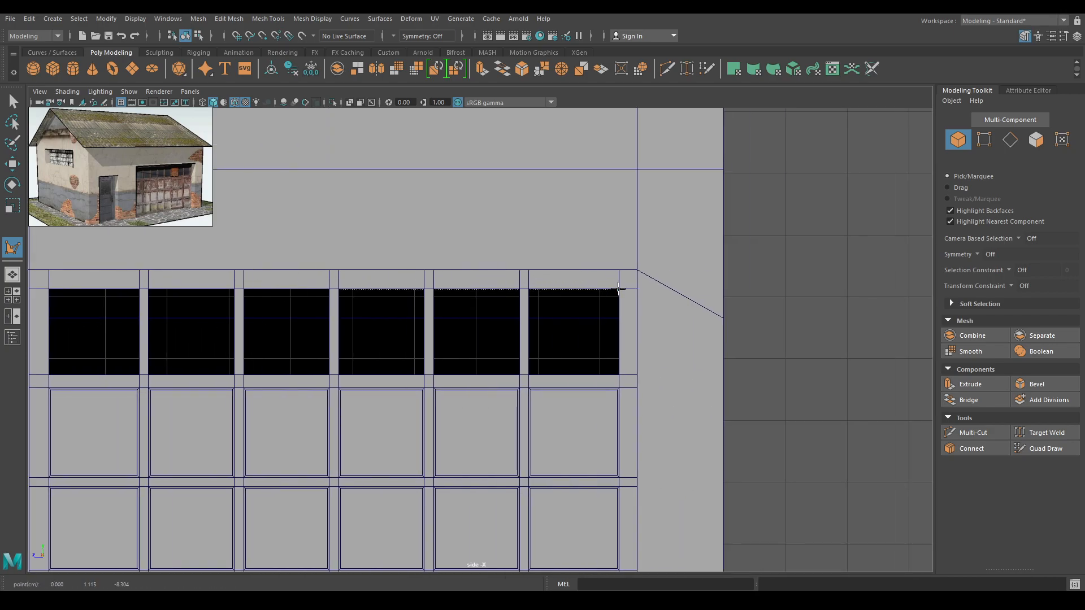
{"action": "left_click", "coordinate": [620, 374]}
{"action": "middle_click_drag", "start_coordinate": [356, 373], "coordinate": [562, 381], "text": "alt"}
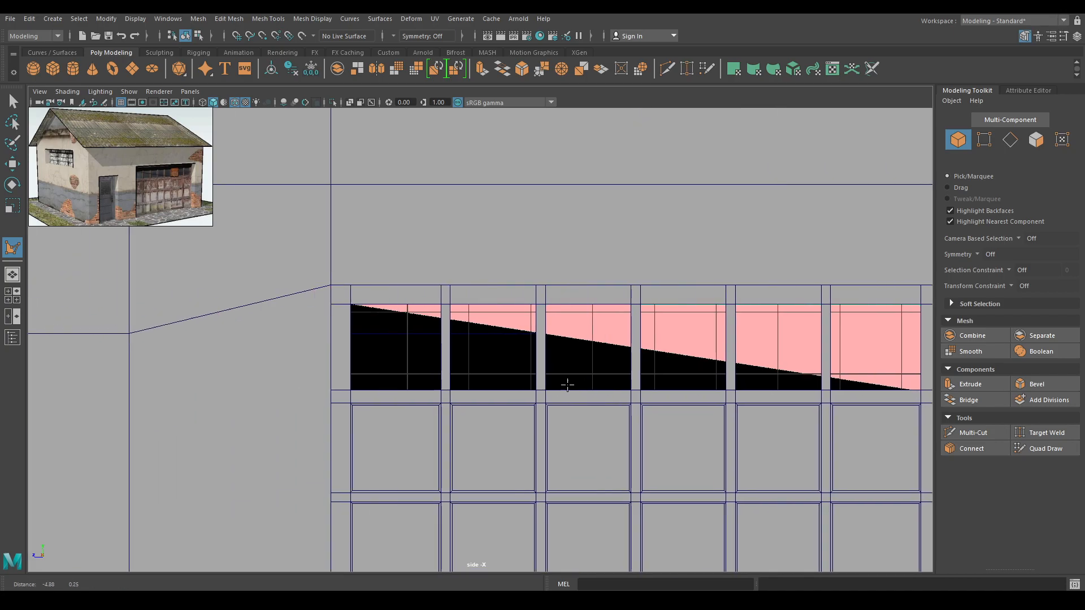
{"action": "left_click", "coordinate": [350, 391]}
{"action": "key", "text": "Return"}
Straighten the new polygon's edges by selecting its corner vertices in pairs and scaling each pair into line.
{"action": "key", "text": "space"}
{"action": "left_click_drag", "start_coordinate": [431, 344], "coordinate": [456, 303]}
{"action": "key", "text": "space"}
{"action": "right_click_drag", "start_coordinate": [456, 303], "coordinate": [422, 300]}
{"action": "scroll", "coordinate": [456, 342], "scroll_direction": "down", "scroll_amount": 5}
{"action": "left_click_drag", "start_coordinate": [280, 261], "coordinate": [734, 306]}
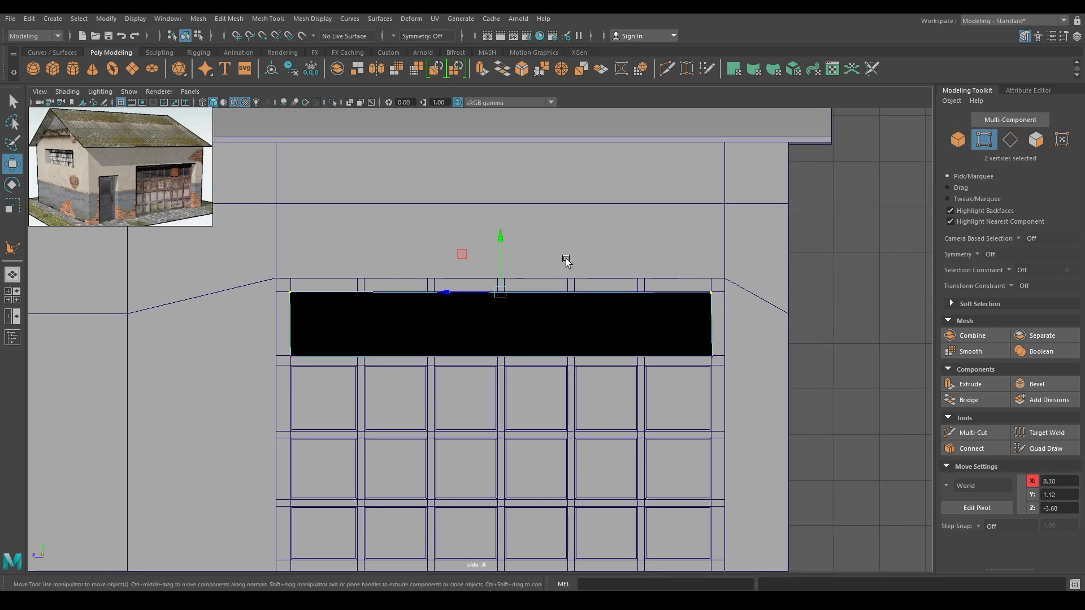
{"action": "key", "text": "r"}
{"action": "left_click", "coordinate": [500, 242]}
{"action": "left_click_drag", "start_coordinate": [261, 329], "coordinate": [729, 384]}
{"action": "left_click_drag", "start_coordinate": [497, 307], "coordinate": [493, 357]}
{"action": "left_click_drag", "start_coordinate": [264, 379], "coordinate": [325, 278]}
{"action": "left_click_drag", "start_coordinate": [232, 321], "coordinate": [452, 357]}
{"action": "key", "text": "ctrl+z"}
{"action": "left_click_drag", "start_coordinate": [785, 376], "coordinate": [639, 257]}
{"action": "left_click_drag", "start_coordinate": [659, 324], "coordinate": [571, 238]}
{"action": "key", "text": "w"}
In the perspective view, move the window polygon along X to 7.50 so it sits at the door frame.
{"action": "key", "text": "space"}
{"action": "right_click_drag", "start_coordinate": [567, 228], "coordinate": [616, 197]}
{"action": "left_click_drag", "start_coordinate": [616, 198], "coordinate": [599, 249], "text": "alt"}
{"action": "right_click_drag", "start_coordinate": [599, 250], "coordinate": [649, 390], "text": "alt"}
{"action": "middle_click_drag", "start_coordinate": [649, 392], "coordinate": [698, 448], "text": "alt"}
{"action": "left_click_drag", "start_coordinate": [496, 427], "coordinate": [455, 417]}
{"action": "left_click_drag", "start_coordinate": [523, 418], "coordinate": [475, 390], "text": "alt"}
{"action": "right_click_drag", "start_coordinate": [474, 390], "coordinate": [506, 396], "text": "alt"}
{"action": "left_click_drag", "start_coordinate": [506, 395], "coordinate": [514, 338], "text": "alt"}
In the side view, raise the window polygon's two top vertices slightly to meet the door's top frame bar.
{"action": "key", "text": "space"}
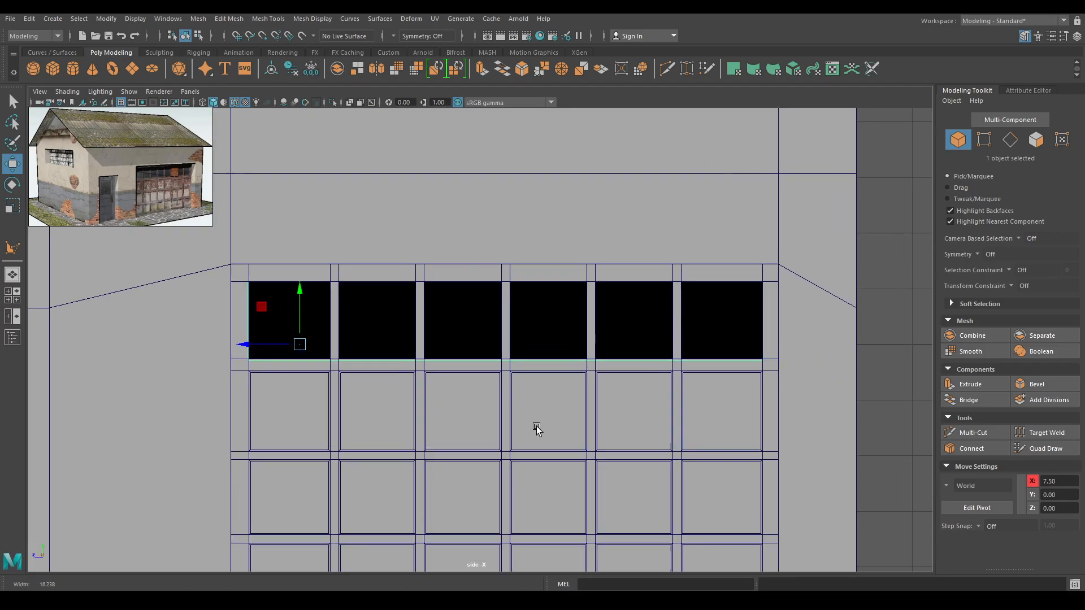
{"action": "scroll", "coordinate": [442, 335], "scroll_direction": "up", "scroll_amount": 3}
{"action": "scroll", "coordinate": [371, 369], "scroll_direction": "up", "scroll_amount": 2}
{"action": "middle_click_drag", "start_coordinate": [297, 341], "coordinate": [354, 358], "text": "alt"}
{"action": "right_click", "coordinate": [267, 288]}
{"action": "right_click_drag", "start_coordinate": [267, 290], "coordinate": [221, 289]}
{"action": "left_click_drag", "start_coordinate": [181, 308], "coordinate": [931, 197]}
{"action": "middle_click_drag", "start_coordinate": [563, 282], "coordinate": [386, 326], "text": "alt"}
{"action": "scroll", "coordinate": [386, 326], "scroll_direction": "down", "scroll_amount": 5}
{"action": "left_click_drag", "start_coordinate": [794, 378], "coordinate": [121, 296]}
{"action": "scroll", "coordinate": [464, 362], "scroll_direction": "up", "scroll_amount": 4}
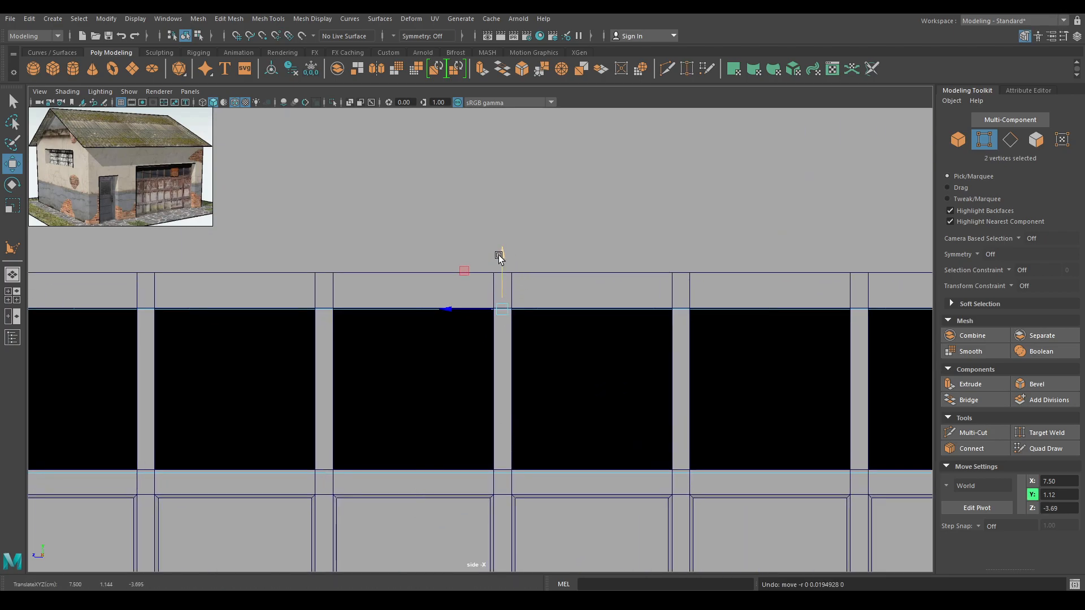
{"action": "left_click_drag", "start_coordinate": [500, 257], "coordinate": [500, 251]}
{"action": "scroll", "coordinate": [491, 354], "scroll_direction": "down", "scroll_amount": 2}
Align the window polygon's bottom and side vertices with the edges of the door's window openings, using vertex snapping.
{"action": "left_click_drag", "start_coordinate": [129, 393], "coordinate": [845, 453]}
{"action": "key", "text": "v"}
{"action": "left_click_drag", "start_coordinate": [494, 369], "coordinate": [499, 408]}
{"action": "left_click_drag", "start_coordinate": [202, 443], "coordinate": [129, 305]}
{"action": "left_click_drag", "start_coordinate": [101, 370], "coordinate": [175, 380]}
{"action": "left_click_drag", "start_coordinate": [865, 434], "coordinate": [786, 288]}
{"action": "key", "text": "v"}
{"action": "mouse_move", "coordinate": [774, 371]}
{"action": "left_mouse_down"}
{"action": "mouse_move", "coordinate": [817, 370]}
{"action": "mouse_move", "coordinate": [784, 375]}
{"action": "left_mouse_up"}
Return to object mode in the perspective view and clear the selection.
{"action": "key", "text": "space"}
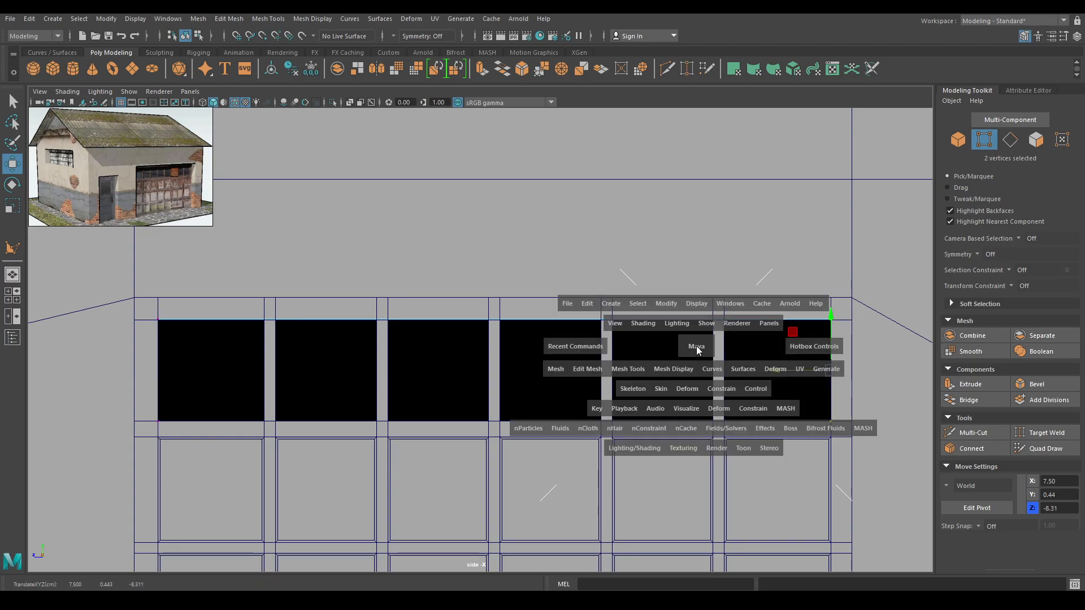
{"action": "left_click_drag", "start_coordinate": [697, 347], "coordinate": [691, 279]}
{"action": "left_click_drag", "start_coordinate": [613, 339], "coordinate": [651, 349], "text": "alt"}
{"action": "right_click_drag", "start_coordinate": [582, 223], "coordinate": [660, 179]}
{"action": "right_click_drag", "start_coordinate": [462, 250], "coordinate": [576, 274]}
{"action": "left_click", "coordinate": [466, 257]}
{"action": "right_click_drag", "start_coordinate": [538, 214], "coordinate": [590, 197]}
{"action": "left_click", "coordinate": [774, 185]}
Inspect the fitted garage door from outside and turn off the wireframe overlay on the shaded model.
{"action": "left_click_drag", "start_coordinate": [682, 265], "coordinate": [576, 204], "text": "alt"}
{"action": "left_click_drag", "start_coordinate": [459, 182], "coordinate": [518, 227], "text": "alt"}
{"action": "right_click_drag", "start_coordinate": [520, 227], "coordinate": [431, 219], "text": "alt"}
{"action": "left_click_drag", "start_coordinate": [532, 308], "coordinate": [480, 281], "text": "alt"}
{"action": "right_click_drag", "start_coordinate": [479, 281], "coordinate": [452, 242], "text": "alt"}
{"action": "middle_click_drag", "start_coordinate": [463, 229], "coordinate": [564, 225], "text": "alt"}
{"action": "right_click_drag", "start_coordinate": [564, 225], "coordinate": [424, 219], "text": "alt"}
{"action": "mouse_move", "coordinate": [424, 218]}
{"action": "left_mouse_down", "text": "alt"}
{"action": "mouse_move", "coordinate": [460, 203]}
{"action": "mouse_move", "coordinate": [439, 205]}
{"action": "left_mouse_up", "text": "alt"}
{"action": "right_click_drag", "start_coordinate": [345, 133], "coordinate": [374, 141], "text": "alt"}
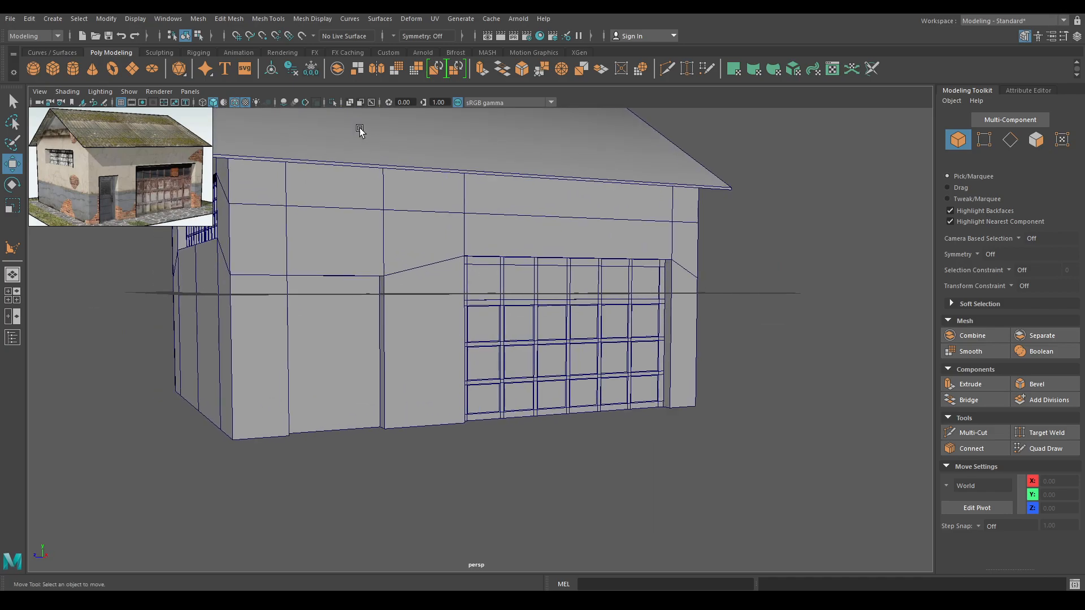
{"action": "left_click", "coordinate": [232, 106]}
{"action": "mouse_move", "coordinate": [415, 229]}
{"action": "left_mouse_down", "text": "alt"}
{"action": "mouse_move", "coordinate": [431, 243]}
{"action": "mouse_move", "coordinate": [468, 228]}
{"action": "mouse_move", "coordinate": [444, 238]}
{"action": "left_mouse_up", "text": "alt"}
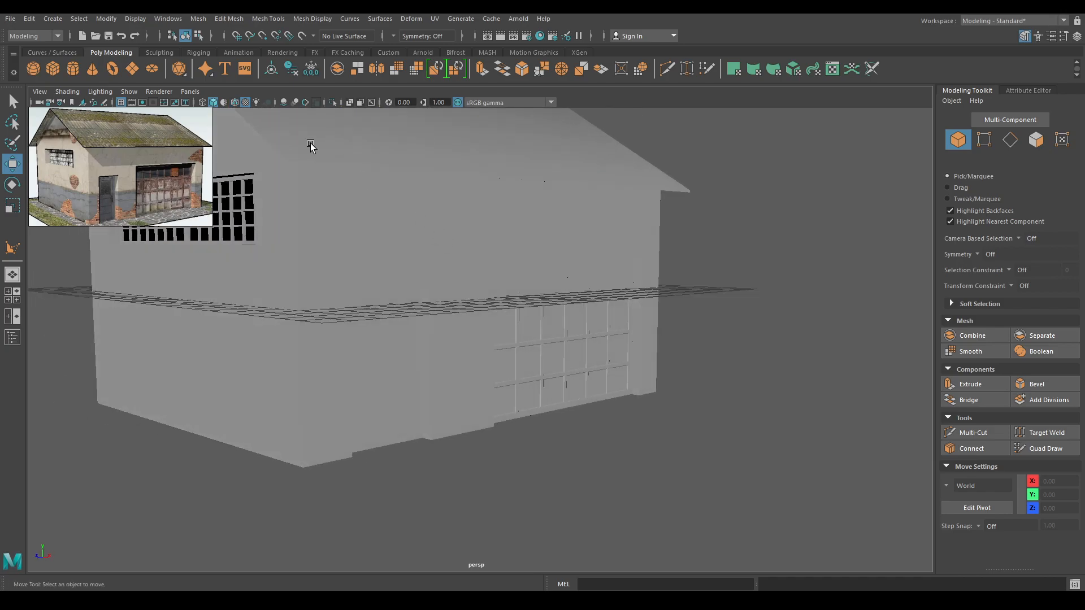
Turn the wireframe overlay on shaded models back on, select the small entrance door polygon and show it in the side view.
{"action": "left_click", "coordinate": [234, 102]}
{"action": "left_click", "coordinate": [420, 341]}
{"action": "left_click_drag", "start_coordinate": [402, 341], "coordinate": [419, 289], "text": "alt"}
{"action": "key", "text": "space"}
{"action": "left_click_drag", "start_coordinate": [377, 258], "coordinate": [399, 341]}
{"action": "left_click_drag", "start_coordinate": [405, 389], "coordinate": [510, 403]}
{"action": "key", "text": "space"}
{"action": "scroll", "coordinate": [443, 388], "scroll_direction": "down", "scroll_amount": 8}
{"action": "middle_click_drag", "start_coordinate": [424, 363], "coordinate": [616, 282], "text": "alt"}
{"action": "scroll", "coordinate": [582, 490], "scroll_direction": "up", "scroll_amount": 3}
{"action": "scroll", "coordinate": [426, 346], "scroll_direction": "up", "scroll_amount": 3}
Split the entrance door polygon with a vertical centre edge and bevel that edge with a fraction of 0.82 to form the side frame strips.
{"action": "right_click_drag", "start_coordinate": [477, 223], "coordinate": [551, 249]}
{"action": "left_click", "coordinate": [475, 170]}
{"action": "right_click", "coordinate": [477, 206], "text": "ctrl"}
{"action": "left_click_drag", "start_coordinate": [797, 245], "coordinate": [812, 244]}
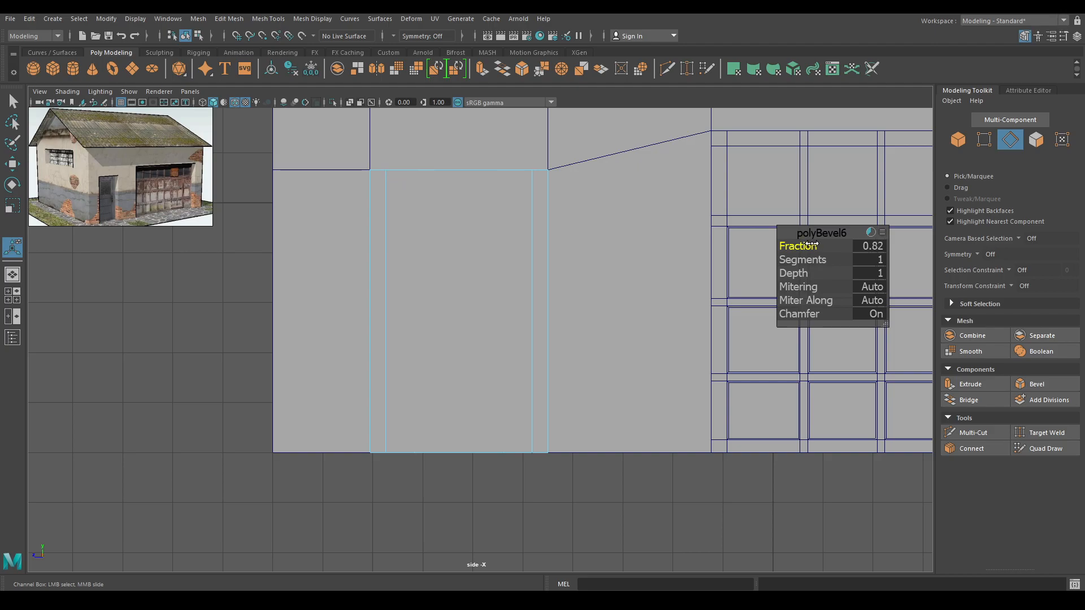
{"action": "key", "text": "w"}
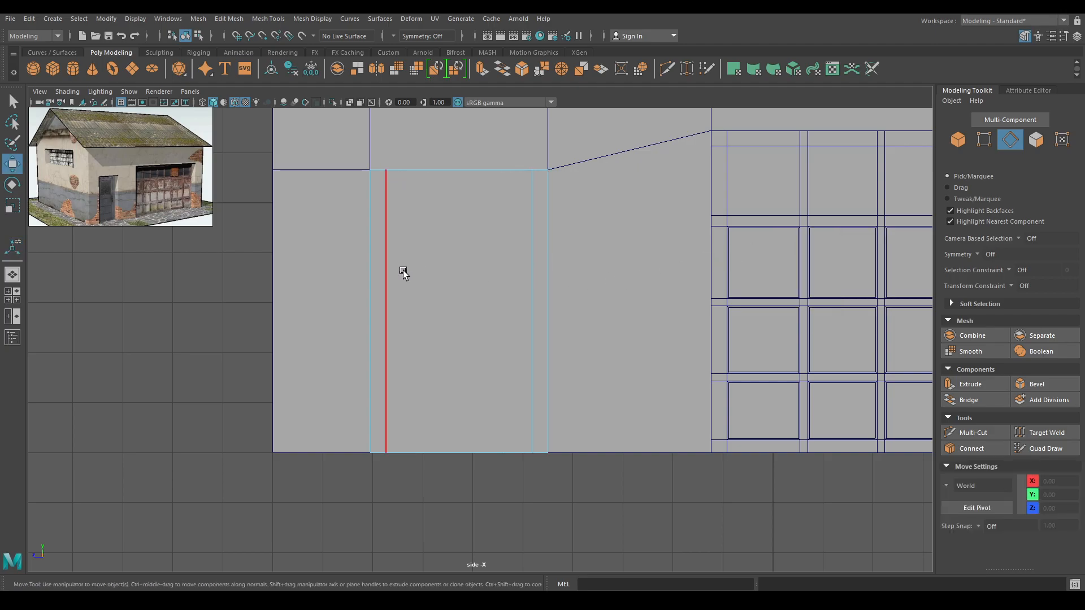
Split the entrance door horizontally across the middle and bevel the new edges with a fraction of 0.9 to form upper and lower frame strips.
{"action": "left_click", "coordinate": [405, 271]}
{"action": "right_click_drag", "start_coordinate": [448, 234], "coordinate": [350, 276], "text": "ctrl"}
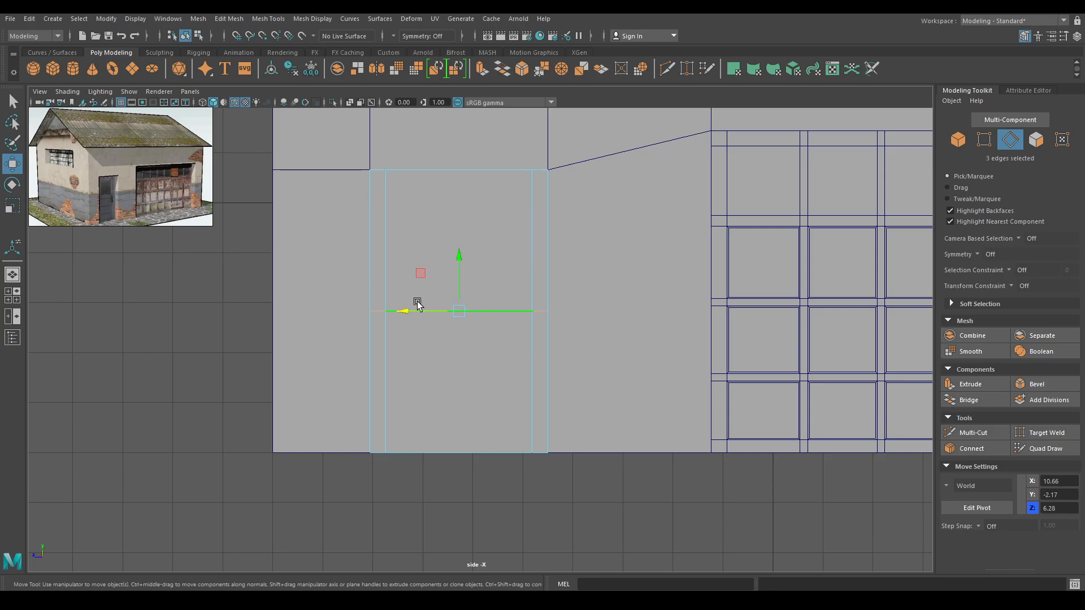
{"action": "left_click_drag", "start_coordinate": [460, 256], "coordinate": [456, 136]}
{"action": "key", "text": "ctrl+z"}
{"action": "right_click_drag", "start_coordinate": [448, 259], "coordinate": [518, 259], "text": "shift"}
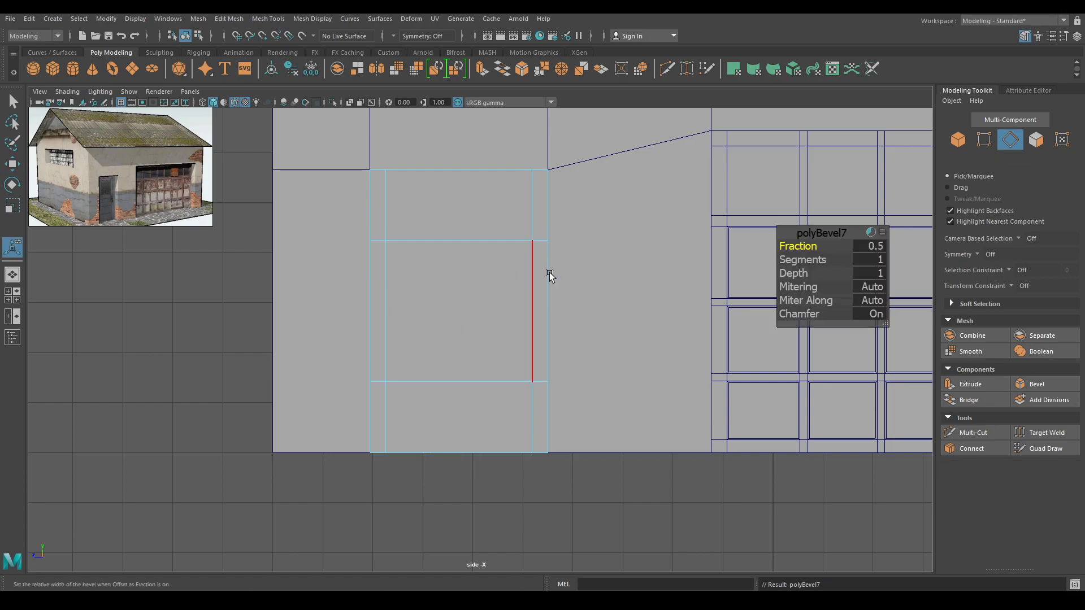
{"action": "left_click_drag", "start_coordinate": [789, 247], "coordinate": [810, 246]}
{"action": "left_click", "coordinate": [871, 247]}
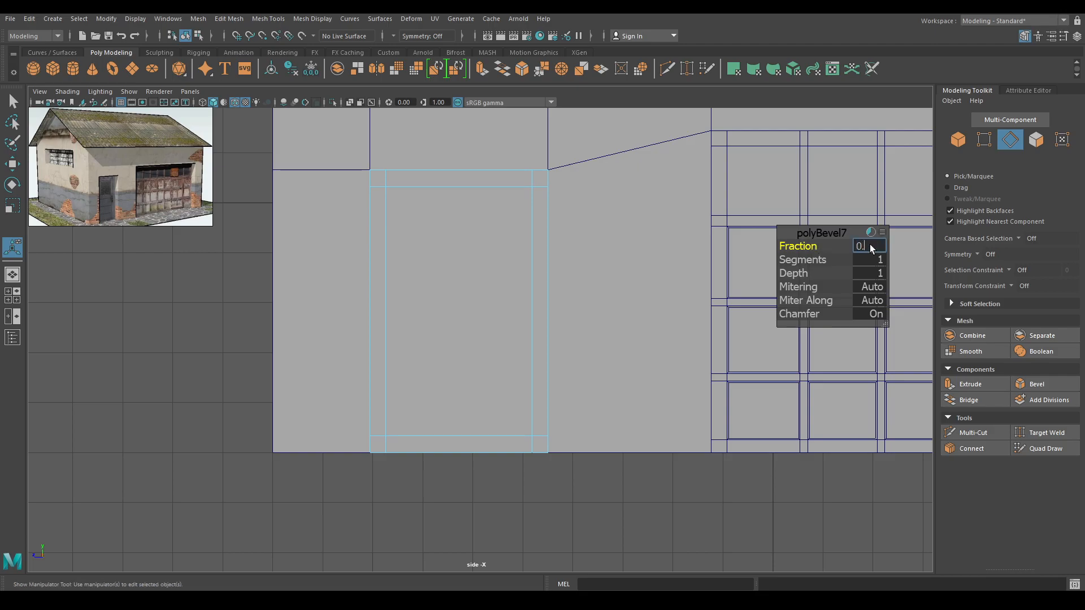
{"action": "type", "text": "0.7"}
{"action": "key", "text": "Return"}
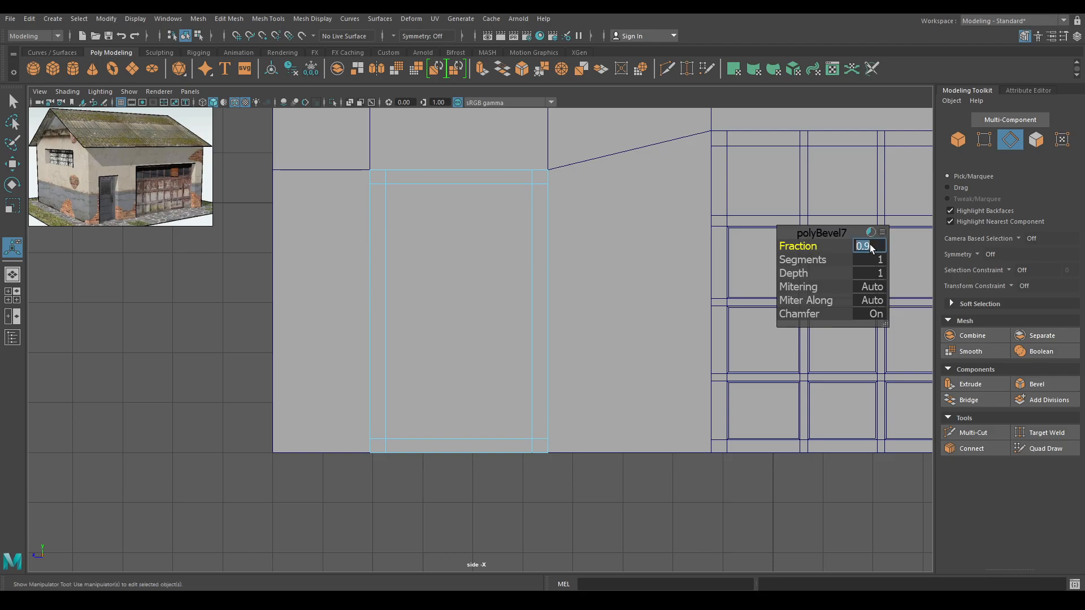
{"action": "left_click", "coordinate": [829, 232]}
{"action": "key", "text": "w"}
{"action": "scroll", "coordinate": [429, 283], "scroll_direction": "up", "scroll_amount": 1}
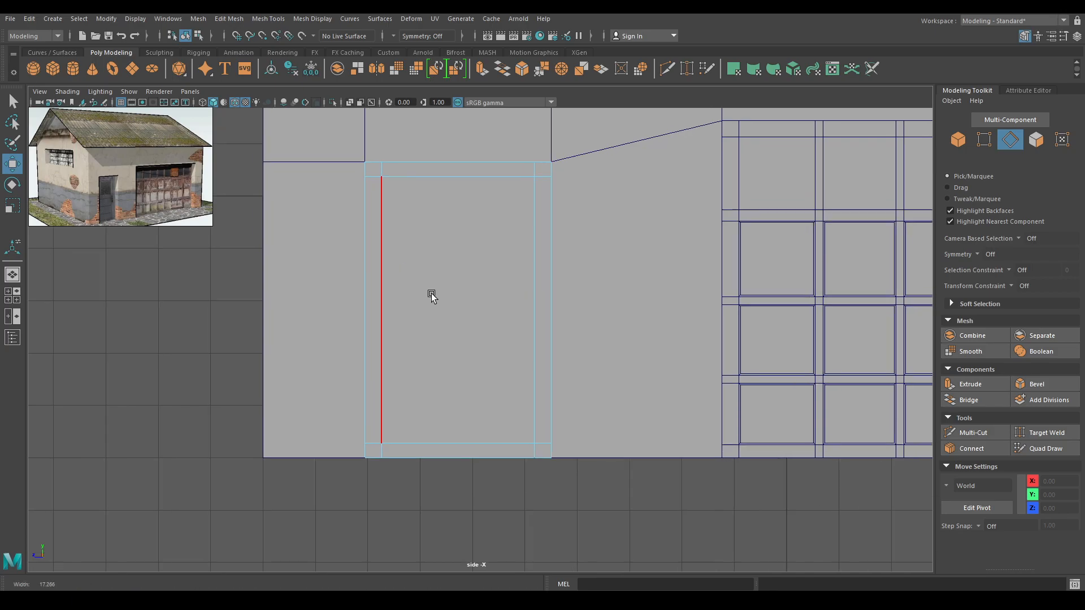
Cut a horizontal edge loop across the entrance door slightly above mid-height to separate the window area from the lower part.
{"action": "right_click_drag", "start_coordinate": [426, 257], "coordinate": [396, 238]}
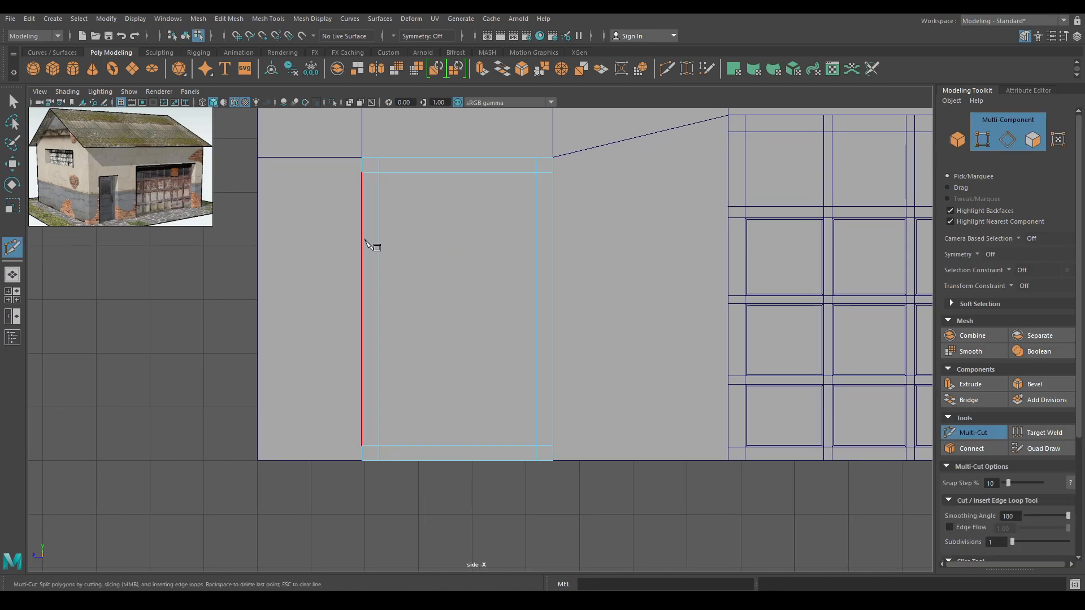
{"action": "left_click", "coordinate": [370, 277], "text": "ctrl"}
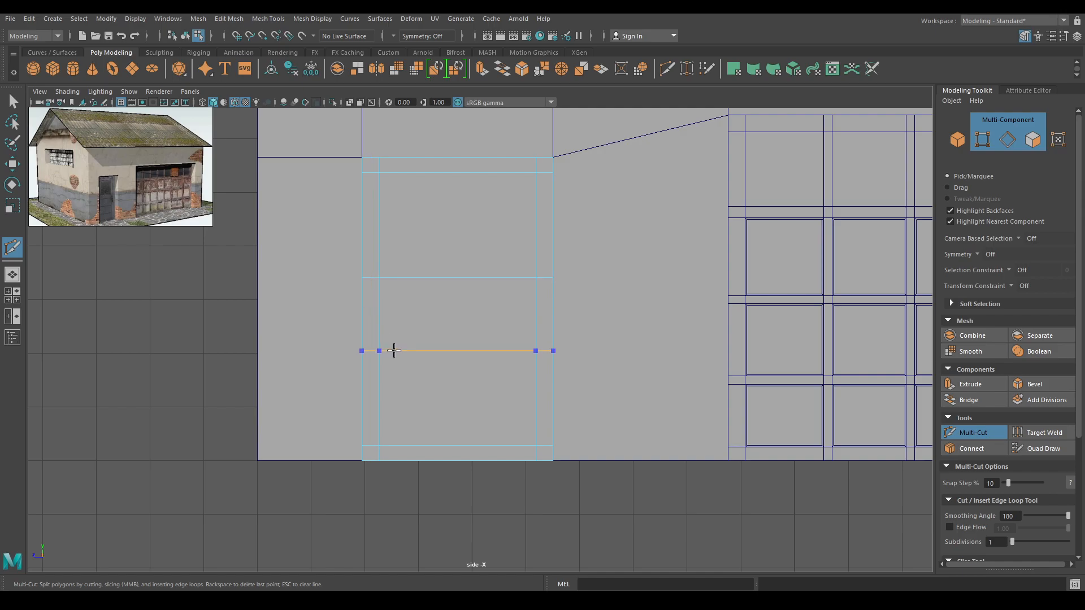
{"action": "left_click", "coordinate": [379, 446]}
{"action": "key", "text": "w"}
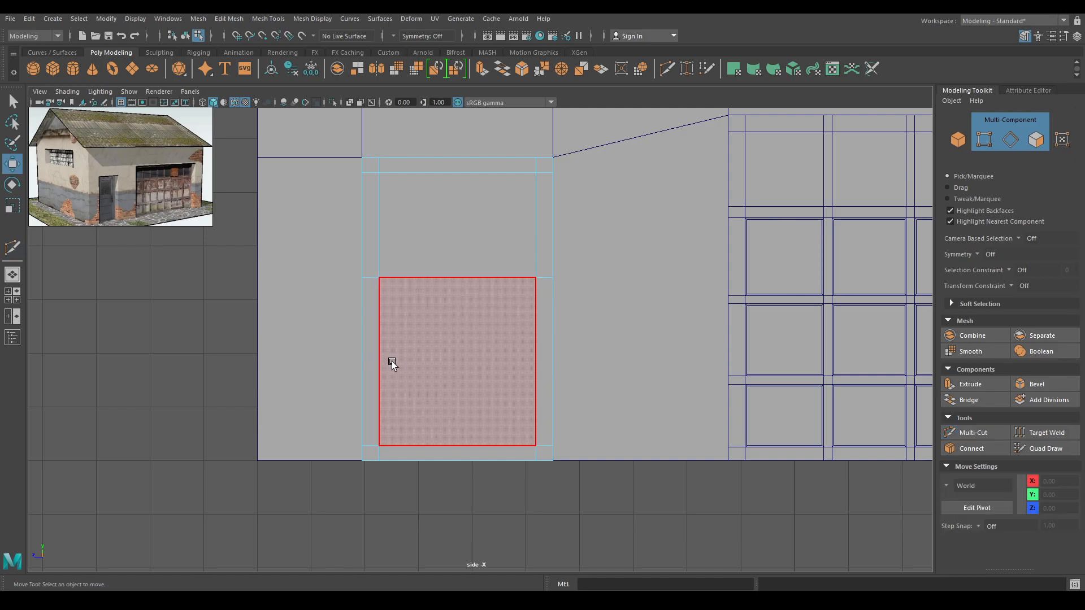
Divide the door's lower part into three rows by connecting across its inner vertical edge with 2 segments.
{"action": "left_click", "coordinate": [377, 359]}
{"action": "right_click_drag", "start_coordinate": [422, 308], "coordinate": [421, 501], "text": "shift"}
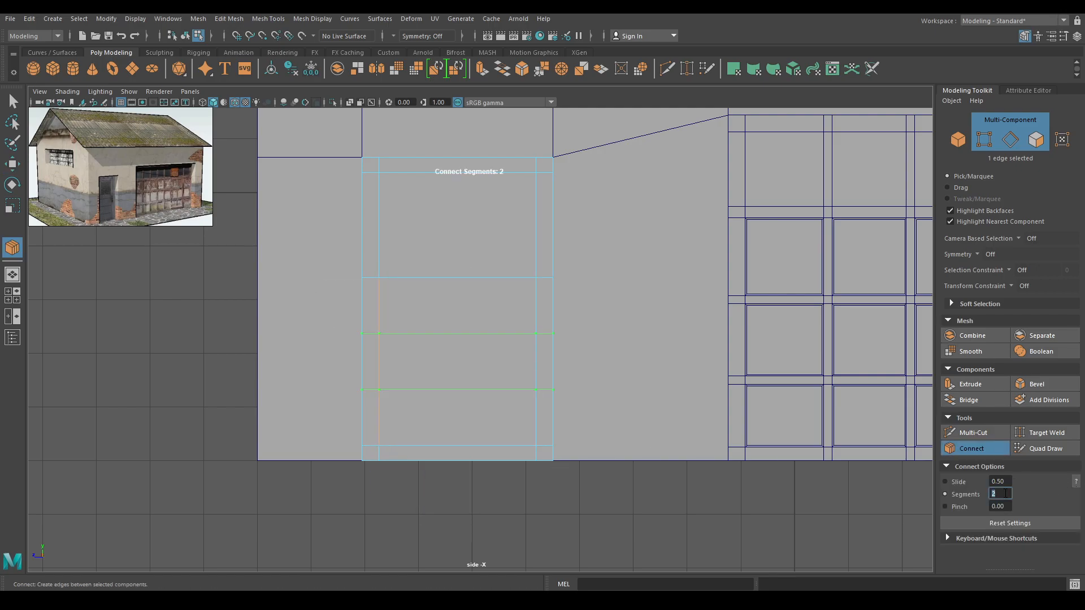
{"action": "left_click", "coordinate": [11, 164]}
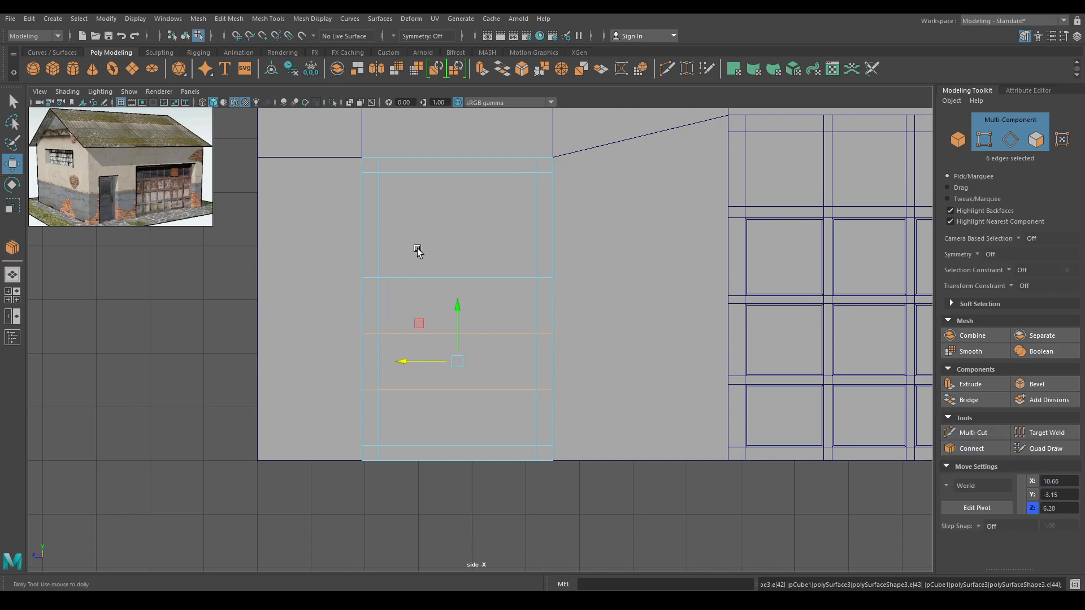
In the perspective view, extract the large upper face of the entrance door as a separate window pane.
{"action": "scroll", "coordinate": [416, 249], "scroll_direction": "up", "scroll_amount": 2}
{"action": "key", "text": "space"}
{"action": "left_click_drag", "start_coordinate": [482, 305], "coordinate": [478, 282]}
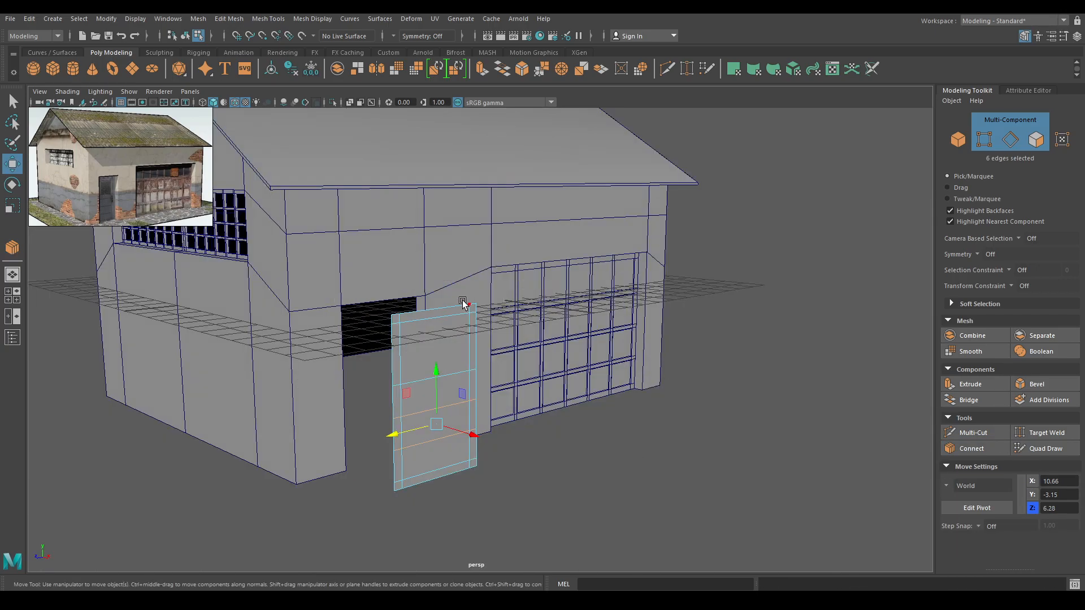
{"action": "scroll", "coordinate": [465, 295], "scroll_direction": "up", "scroll_amount": 4}
{"action": "middle_click_drag", "start_coordinate": [465, 294], "coordinate": [419, 212], "text": "alt"}
{"action": "right_click", "coordinate": [420, 213]}
{"action": "left_click", "coordinate": [420, 244]}
{"action": "left_click", "coordinate": [411, 232]}
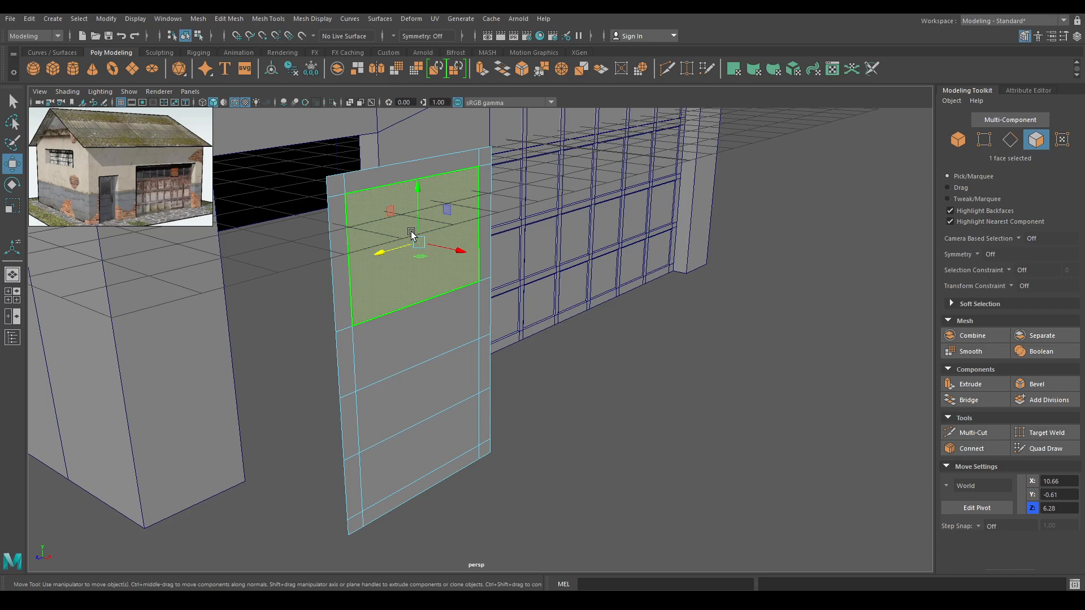
{"action": "right_click_drag", "start_coordinate": [411, 232], "coordinate": [409, 425], "text": "shift"}
Select the extracted pane as an object and move it along X well out in front of the door.
{"action": "key", "text": "w"}
{"action": "right_click_drag", "start_coordinate": [424, 249], "coordinate": [426, 221]}
{"action": "left_click", "coordinate": [431, 233]}
{"action": "key", "text": "F8"}
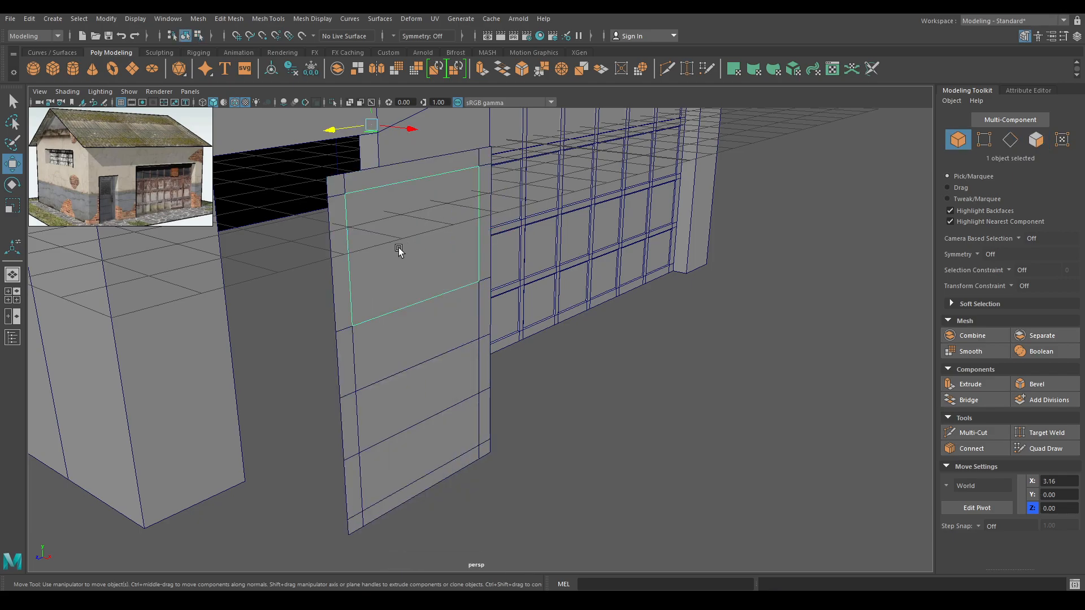
{"action": "left_click_drag", "start_coordinate": [411, 132], "coordinate": [692, 216]}
Extrude the entire entrance door frame with a thickness of 0.2.
{"action": "left_click", "coordinate": [433, 333]}
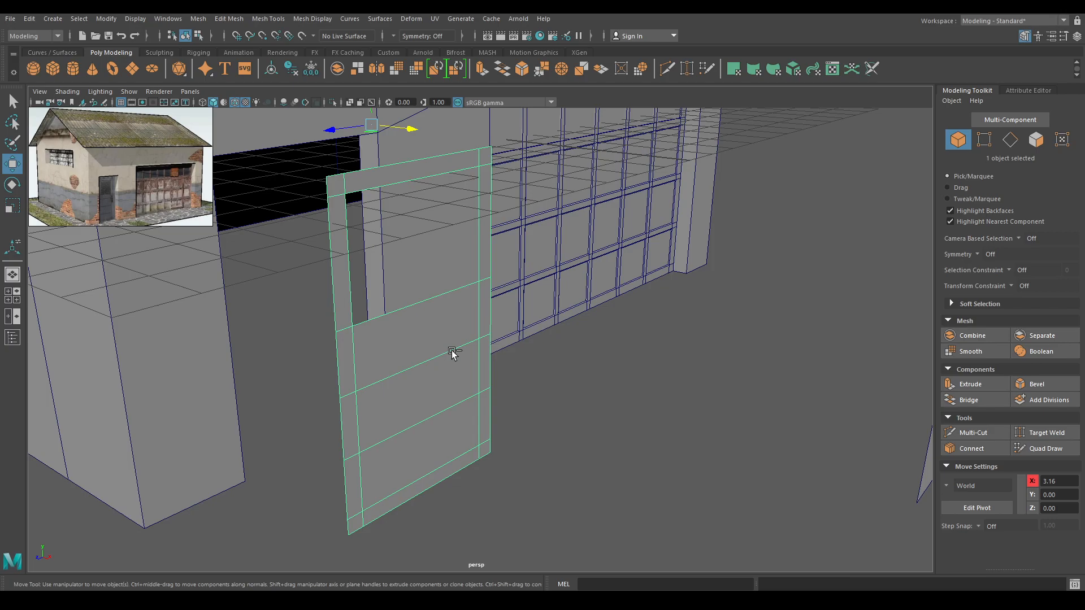
{"action": "key", "text": "ctrl+e"}
{"action": "left_click_drag", "start_coordinate": [795, 250], "coordinate": [805, 245]}
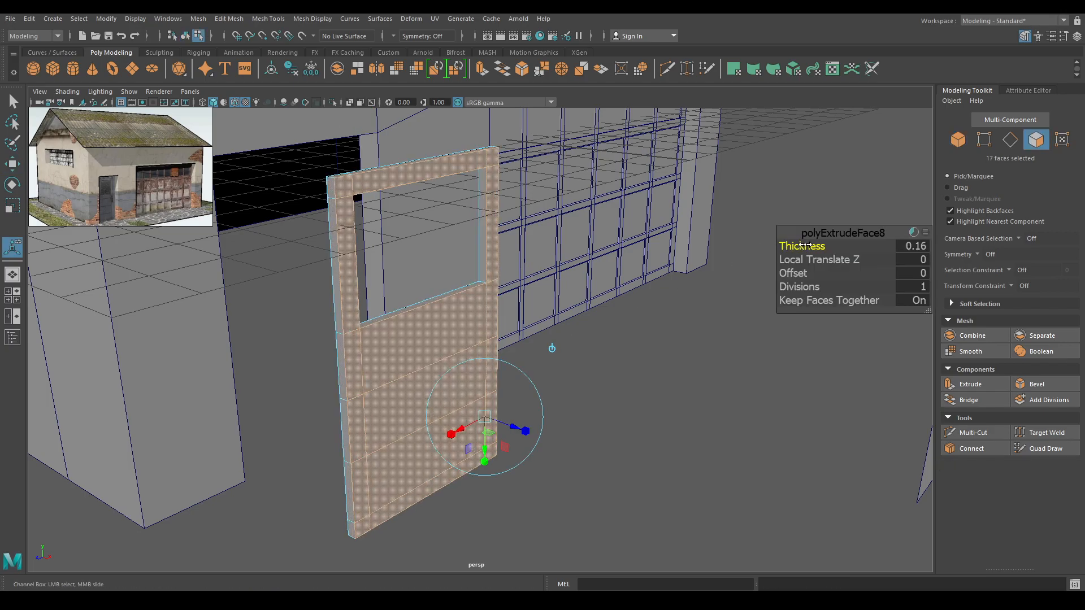
{"action": "left_click", "coordinate": [917, 246]}
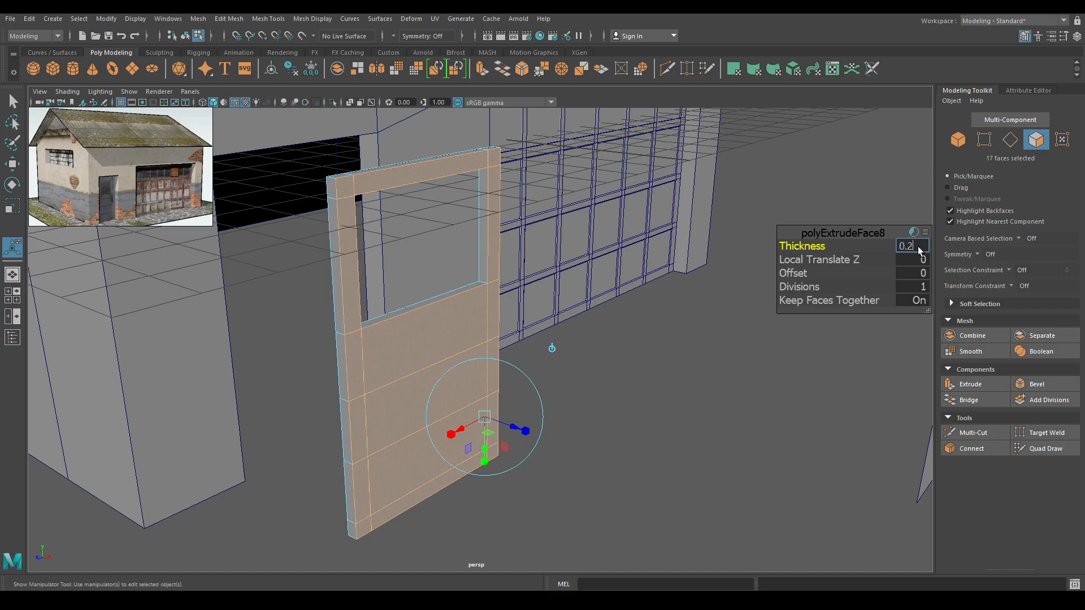
{"action": "key", "text": "Return"}
{"action": "key", "text": "w"}
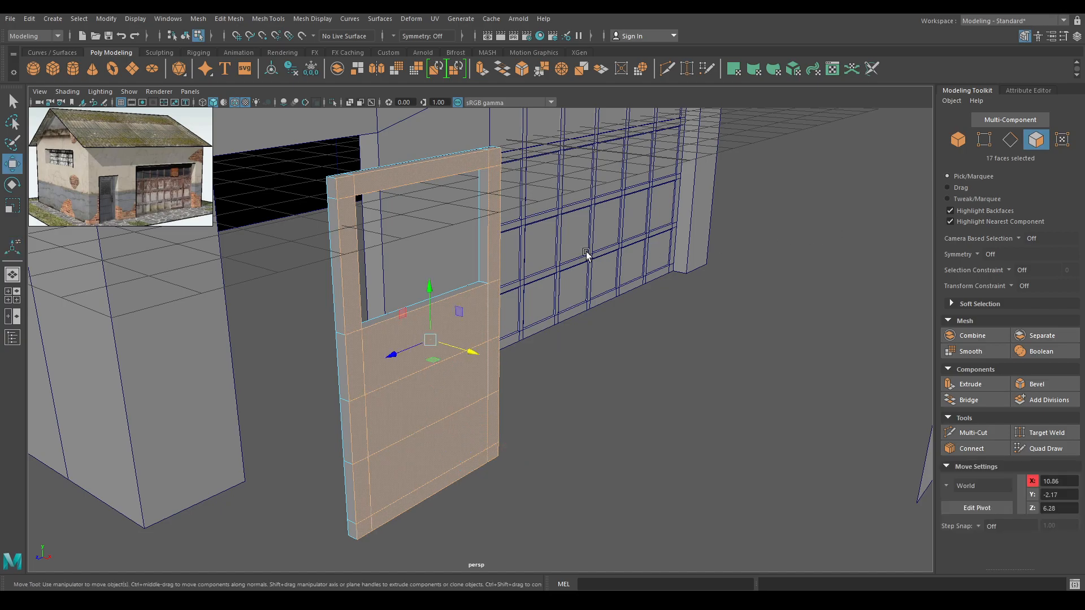
Insert an edge loop around the entrance door just below its window opening.
{"action": "right_click_drag", "start_coordinate": [521, 266], "coordinate": [516, 330], "text": "alt"}
{"action": "left_click_drag", "start_coordinate": [453, 334], "coordinate": [436, 337], "text": "alt"}
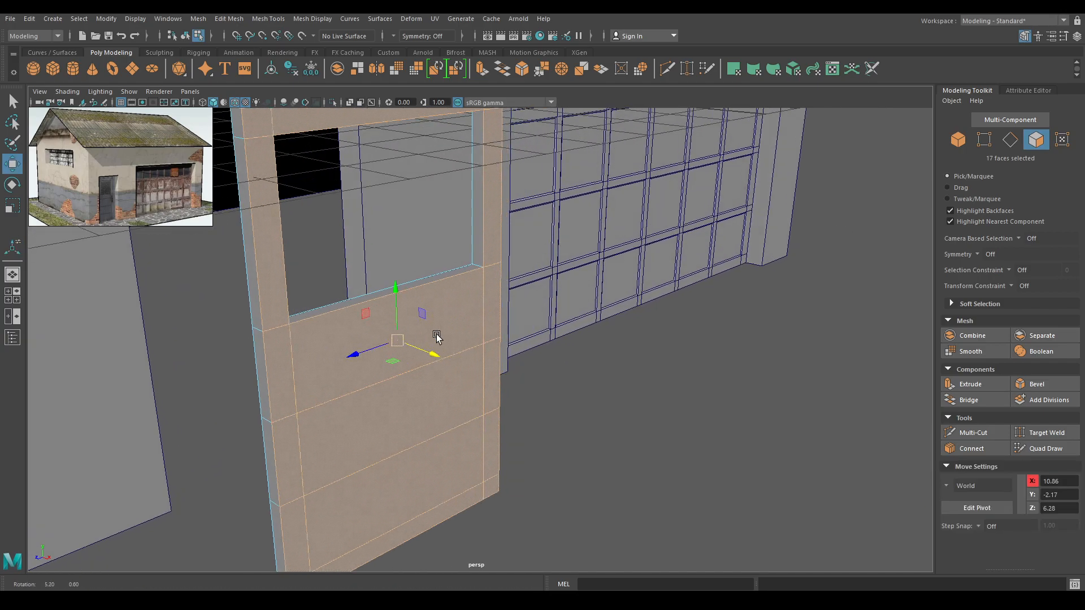
{"action": "middle_click_drag", "start_coordinate": [435, 337], "coordinate": [449, 342], "text": "alt"}
{"action": "left_click_drag", "start_coordinate": [449, 341], "coordinate": [450, 299], "text": "alt"}
{"action": "right_click_drag", "start_coordinate": [446, 288], "coordinate": [449, 312]}
{"action": "left_click_drag", "start_coordinate": [450, 321], "coordinate": [405, 310], "text": "alt"}
{"action": "right_click_drag", "start_coordinate": [380, 276], "coordinate": [516, 204]}
{"action": "right_click", "coordinate": [419, 213], "text": "shift"}
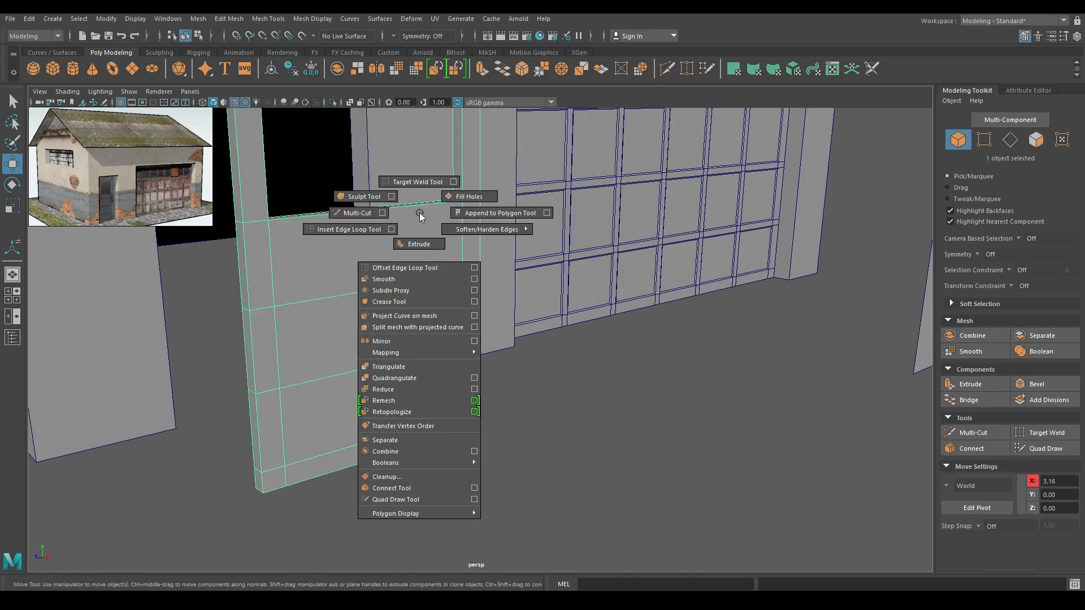
{"action": "left_click", "coordinate": [351, 228]}
{"action": "left_click", "coordinate": [257, 236]}
{"action": "key", "text": "w"}
Select the two horizontal edge loops in the door's lower part and lower them slightly to even out the panel rows.
{"action": "double_click", "coordinate": [361, 293]}
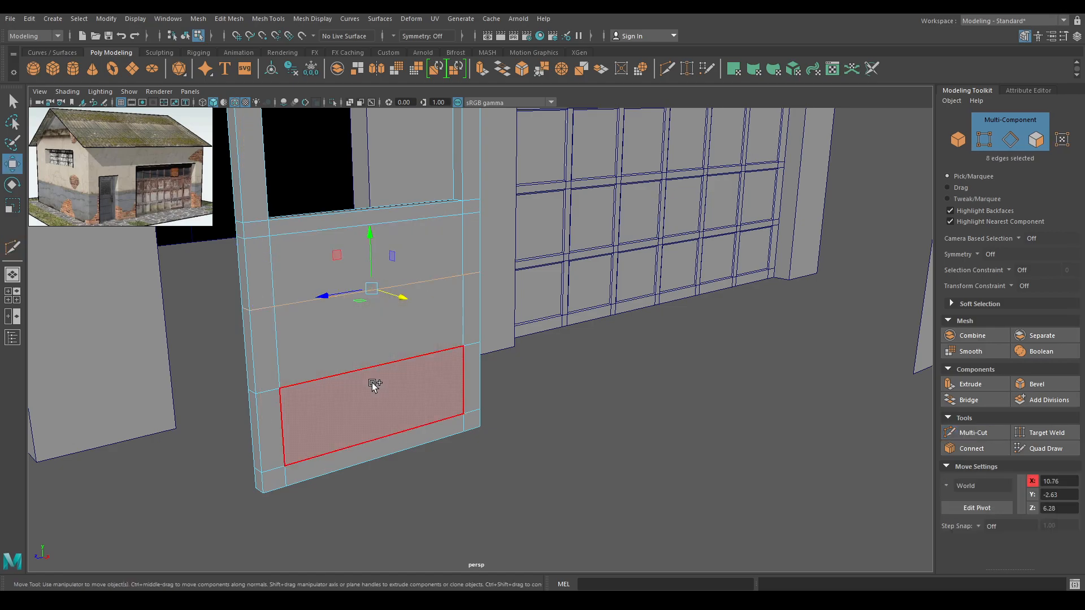
{"action": "double_click", "coordinate": [356, 370], "text": "shift"}
{"action": "left_click_drag", "start_coordinate": [373, 273], "coordinate": [371, 275]}
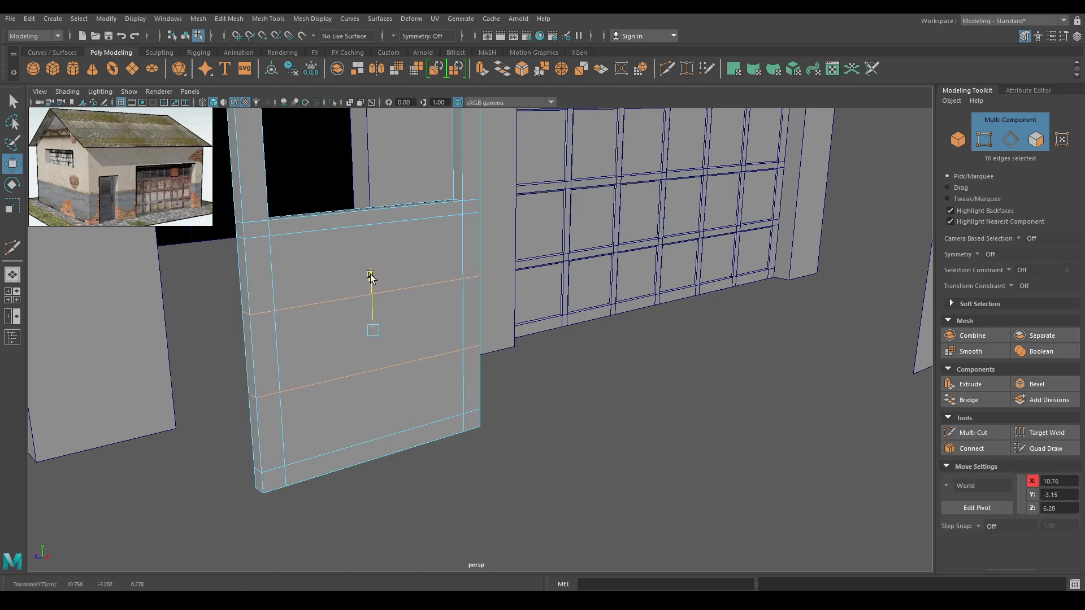
Extrude the door's three lower front faces with offset 0.09, thickness 0.02 and Keep Faces Together off.
{"action": "left_click", "coordinate": [349, 270]}
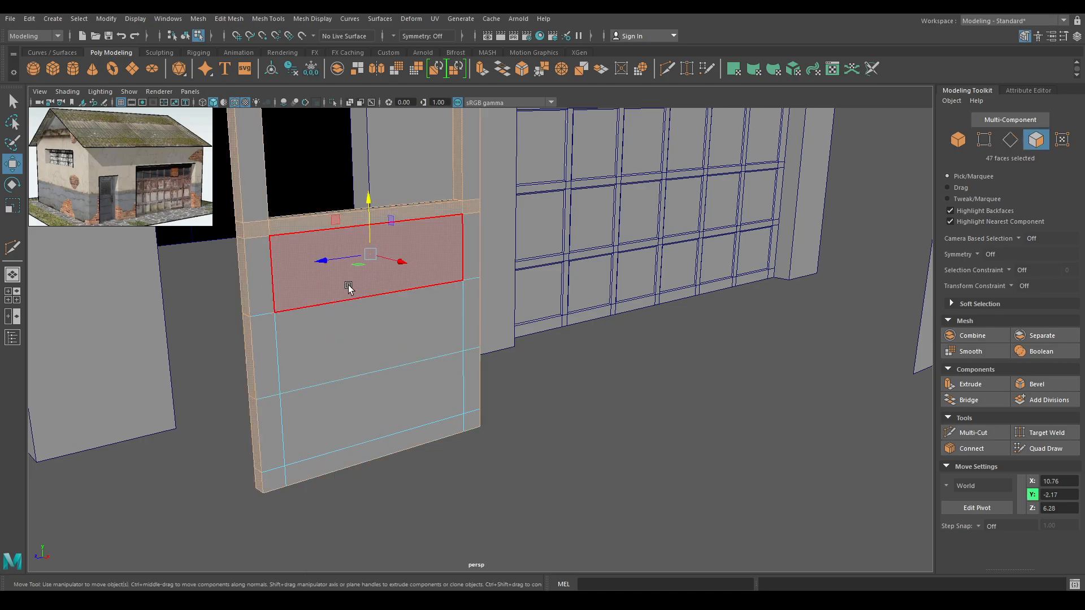
{"action": "left_click", "coordinate": [325, 327], "text": "shift"}
{"action": "left_click", "coordinate": [347, 388], "text": "shift"}
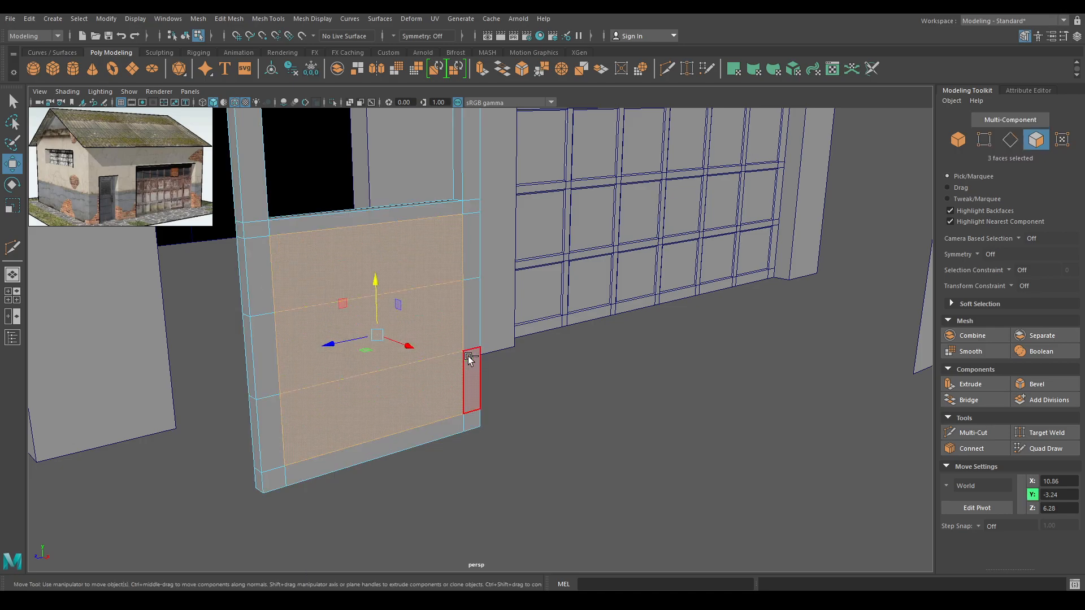
{"action": "key", "text": "ctrl+e"}
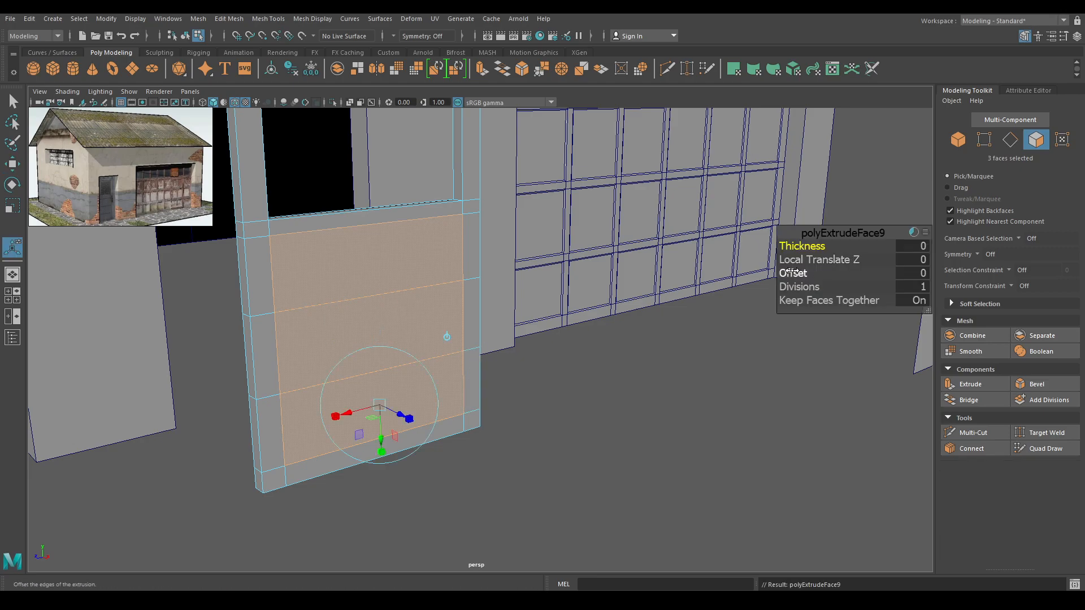
{"action": "left_click_drag", "start_coordinate": [791, 273], "coordinate": [797, 273]}
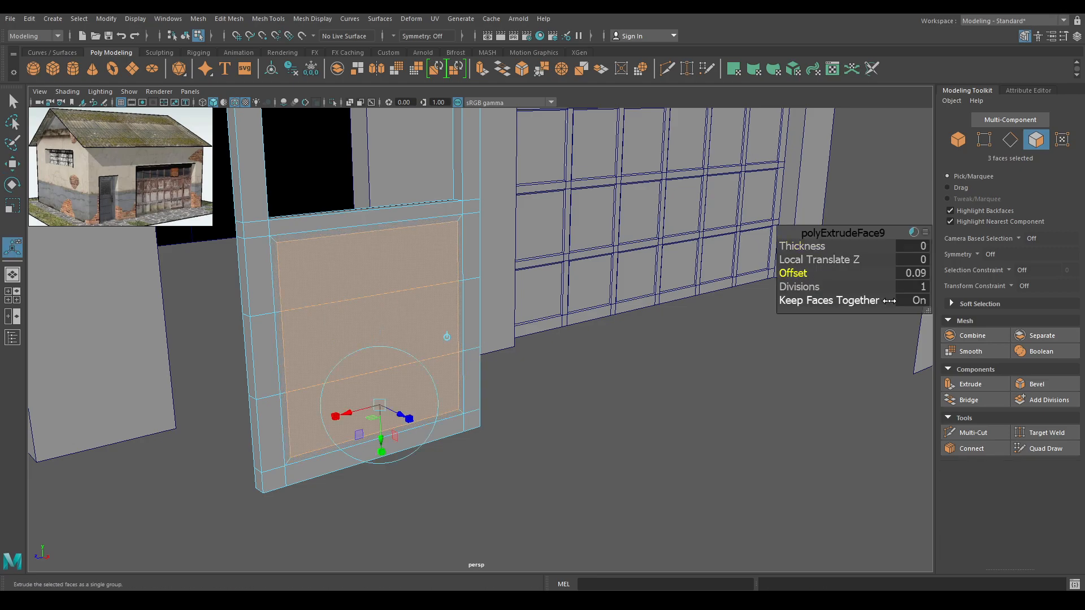
{"action": "left_click", "coordinate": [918, 303]}
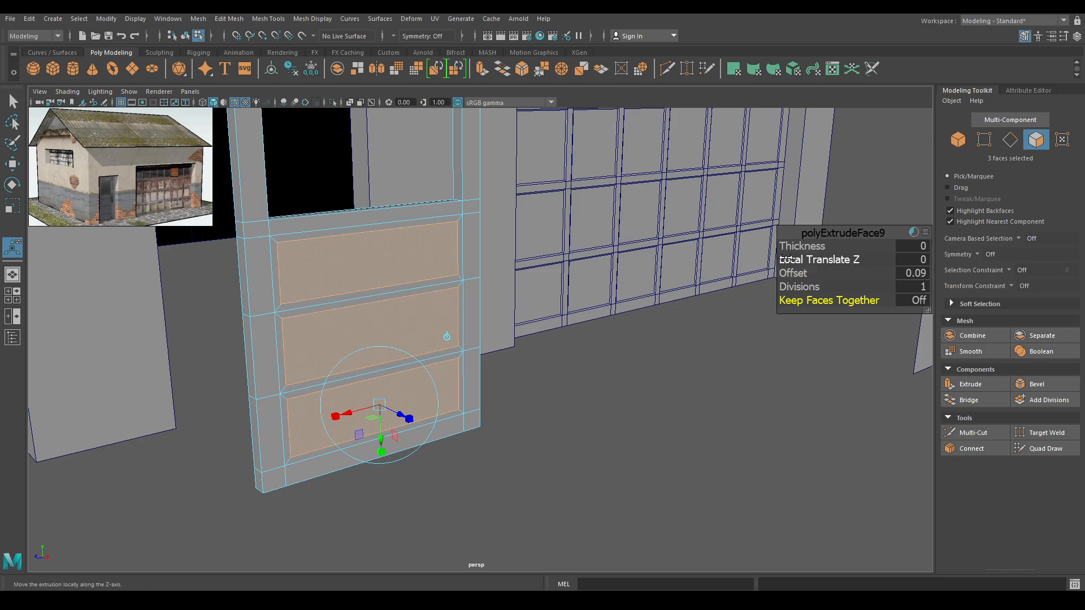
{"action": "left_click", "coordinate": [809, 247]}
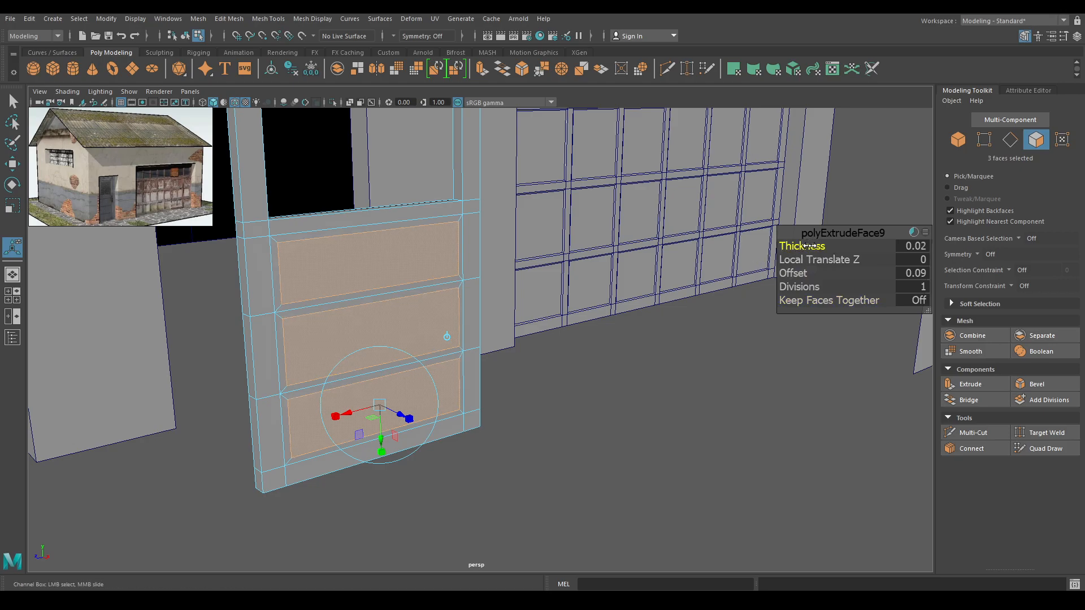
Extrude the three inset panel faces again, inward with a thickness of -0.04 and an offset of 0.03.
{"action": "key", "text": "w"}
{"action": "key", "text": "ctrl+e"}
{"action": "left_click_drag", "start_coordinate": [637, 296], "coordinate": [570, 361], "text": "alt"}
{"action": "mouse_move", "coordinate": [792, 249]}
{"action": "left_mouse_down"}
{"action": "mouse_move", "coordinate": [790, 273]}
{"action": "mouse_move", "coordinate": [791, 246]}
{"action": "left_mouse_up"}
{"action": "left_click", "coordinate": [791, 247]}
{"action": "left_click_drag", "start_coordinate": [744, 295], "coordinate": [852, 275], "text": "alt"}
{"action": "left_click", "coordinate": [922, 274]}
{"action": "type", "text": "0.0"}
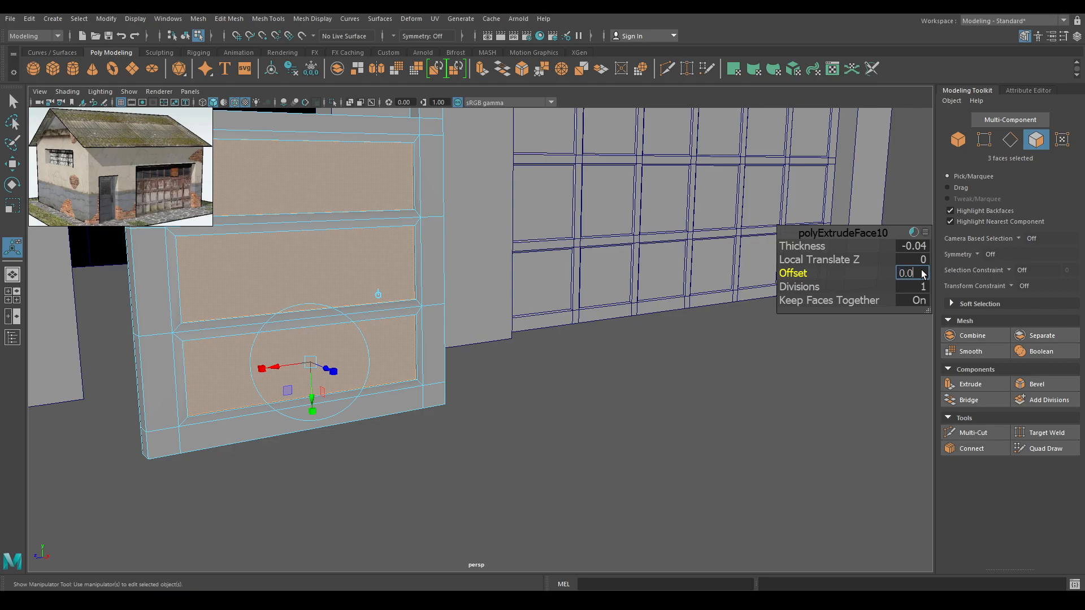
{"action": "type", "text": "33"}
{"action": "key", "text": "Return"}
Reduce the panels' recess by setting the extrusion thickness to -0.03, and return the door to object mode.
{"action": "left_click_drag", "start_coordinate": [431, 332], "coordinate": [491, 338], "text": "alt"}
{"action": "scroll", "coordinate": [491, 338], "scroll_direction": "up", "scroll_amount": 3}
{"action": "left_click_drag", "start_coordinate": [804, 245], "coordinate": [802, 246]}
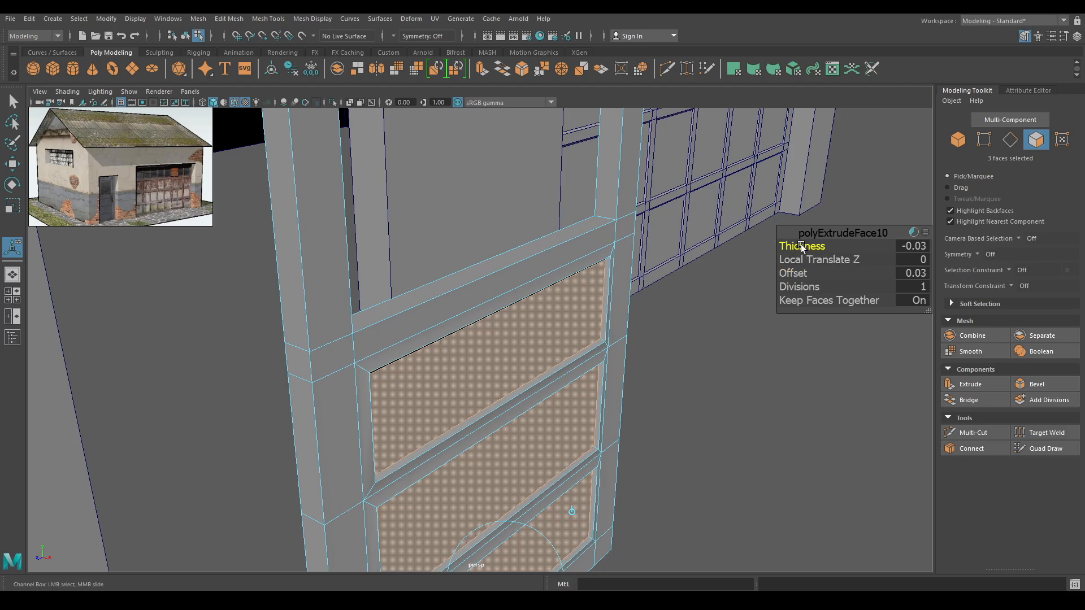
{"action": "scroll", "coordinate": [569, 342], "scroll_direction": "down", "scroll_amount": 4}
{"action": "key", "text": "w"}
{"action": "right_click_drag", "start_coordinate": [512, 286], "coordinate": [560, 267]}
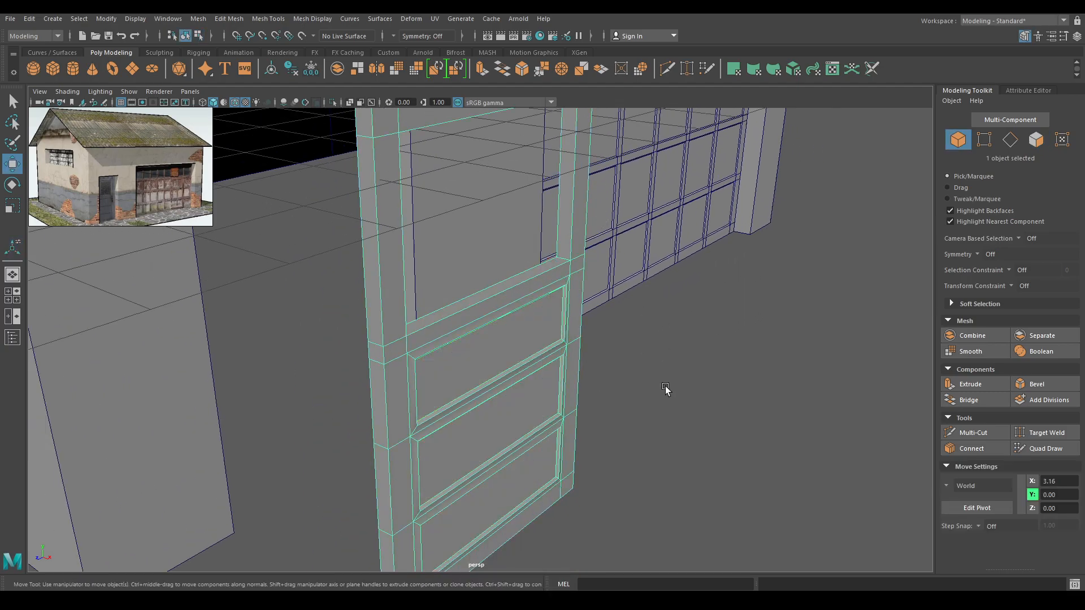
Select the extracted window pane in front of the door and centre its pivot.
{"action": "scroll", "coordinate": [667, 386], "scroll_direction": "down", "scroll_amount": 5}
{"action": "left_click", "coordinate": [701, 355]}
{"action": "key", "text": "space"}
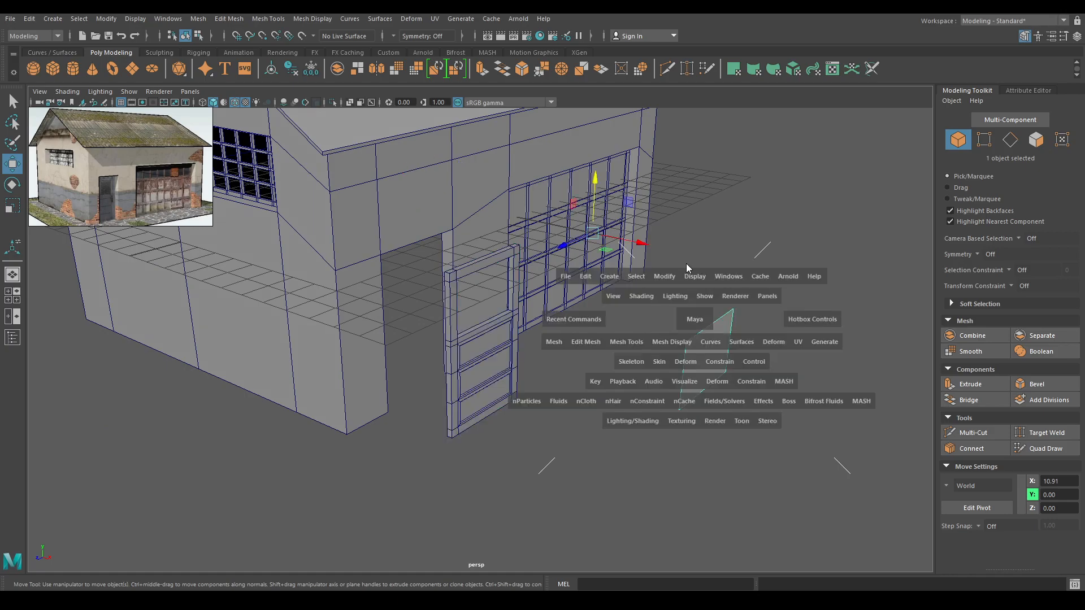
{"action": "left_click", "coordinate": [659, 277]}
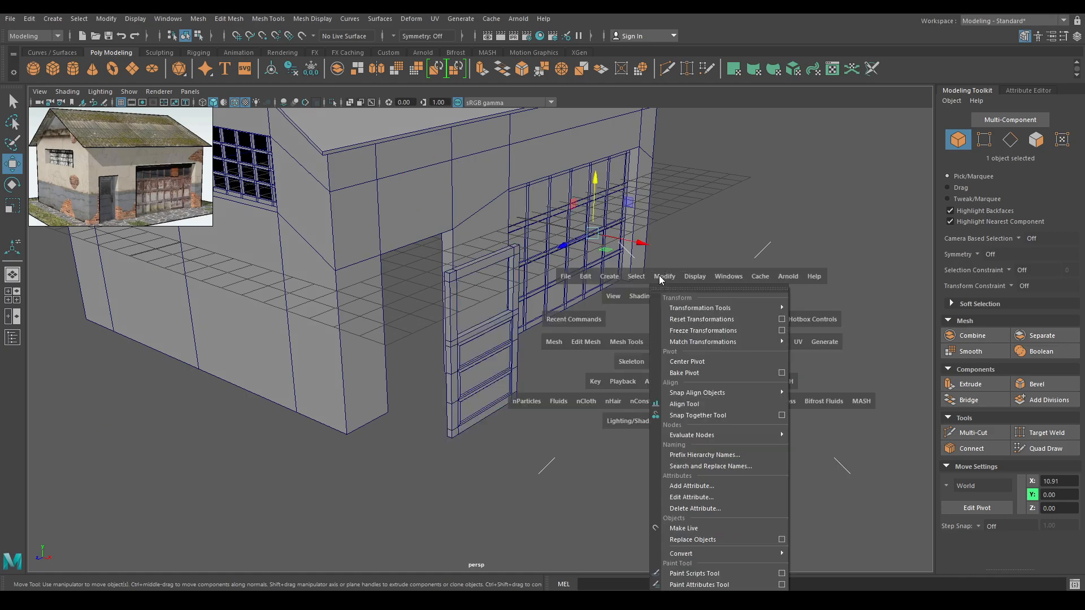
{"action": "left_click", "coordinate": [687, 361]}
Move the window pane back along X into the entrance door's window opening, at about X 10.79.
{"action": "left_click_drag", "start_coordinate": [739, 370], "coordinate": [512, 330]}
{"action": "key", "text": "f"}
{"action": "left_click_drag", "start_coordinate": [553, 384], "coordinate": [523, 351], "text": "alt"}
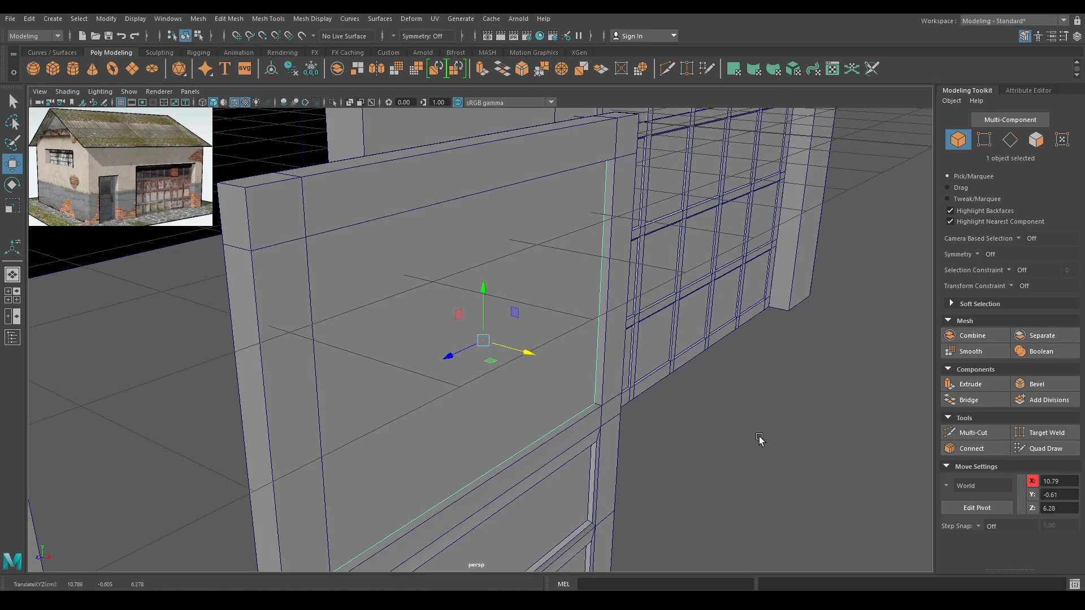
Centre the pivots of the entrance door and its window pane together, and move both back into the wall's doorway.
{"action": "left_click", "coordinate": [756, 436]}
{"action": "scroll", "coordinate": [662, 436], "scroll_direction": "down", "scroll_amount": 3}
{"action": "left_click_drag", "start_coordinate": [662, 436], "coordinate": [474, 312], "text": "alt"}
{"action": "scroll", "coordinate": [511, 385], "scroll_direction": "down", "scroll_amount": 4}
{"action": "scroll", "coordinate": [473, 312], "scroll_direction": "down", "scroll_amount": 3}
{"action": "left_click_drag", "start_coordinate": [484, 492], "coordinate": [453, 398]}
{"action": "left_click", "coordinate": [455, 370]}
{"action": "left_click_drag", "start_coordinate": [452, 514], "coordinate": [421, 366]}
{"action": "left_click_drag", "start_coordinate": [438, 436], "coordinate": [472, 242], "text": "alt"}
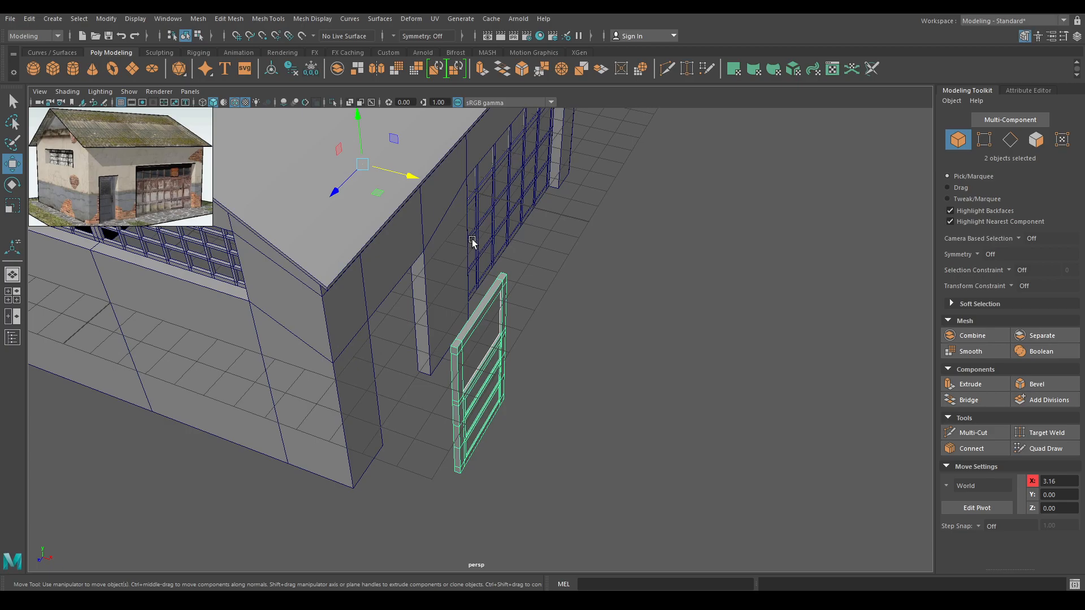
{"action": "right_click", "coordinate": [421, 189]}
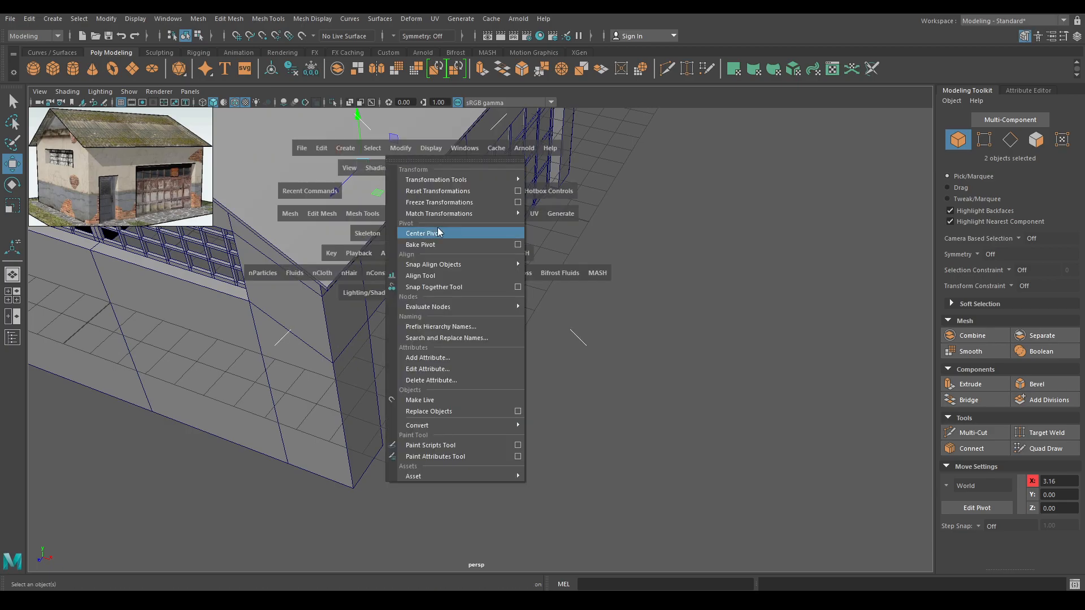
{"action": "left_click", "coordinate": [440, 230]}
{"action": "left_click_drag", "start_coordinate": [530, 391], "coordinate": [428, 383]}
{"action": "left_click", "coordinate": [472, 424]}
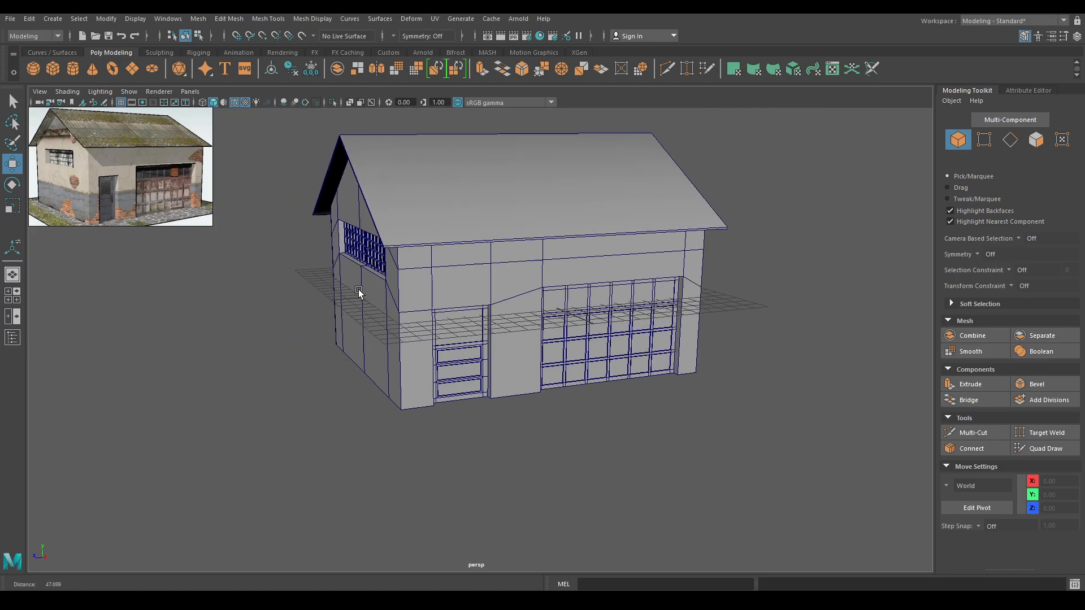
Hide the wireframe overlay and examine the garage with the entrance door in place.
{"action": "left_click_drag", "start_coordinate": [359, 291], "coordinate": [372, 294], "text": "alt"}
{"action": "left_click", "coordinate": [237, 102]}
{"action": "mouse_move", "coordinate": [316, 147]}
{"action": "left_mouse_down", "text": "alt"}
{"action": "mouse_move", "coordinate": [403, 194]}
{"action": "mouse_move", "coordinate": [512, 221]}
{"action": "left_mouse_up", "text": "alt"}
{"action": "scroll", "coordinate": [560, 400], "scroll_direction": "up", "scroll_amount": 5}
{"action": "mouse_move", "coordinate": [537, 324]}
{"action": "left_mouse_down", "text": "alt"}
{"action": "mouse_move", "coordinate": [572, 336]}
{"action": "mouse_move", "coordinate": [528, 331]}
{"action": "left_mouse_up", "text": "alt"}
{"action": "right_click_drag", "start_coordinate": [527, 331], "coordinate": [565, 427], "text": "alt"}
{"action": "mouse_move", "coordinate": [565, 427]}
{"action": "left_mouse_down", "text": "alt"}
{"action": "mouse_move", "coordinate": [538, 338]}
{"action": "mouse_move", "coordinate": [591, 337]}
{"action": "mouse_move", "coordinate": [545, 339]}
{"action": "mouse_move", "coordinate": [523, 324]}
{"action": "mouse_move", "coordinate": [550, 357]}
{"action": "mouse_move", "coordinate": [521, 325]}
{"action": "mouse_move", "coordinate": [564, 374]}
{"action": "mouse_move", "coordinate": [640, 377]}
{"action": "mouse_move", "coordinate": [569, 401]}
{"action": "mouse_move", "coordinate": [611, 379]}
{"action": "mouse_move", "coordinate": [567, 419]}
{"action": "left_mouse_up", "text": "alt"}
Restore the wireframe overlay, create a polygon cube and move it along X in front of the garage, to about X 15.44.
{"action": "key", "text": "space"}
{"action": "scroll", "coordinate": [483, 229], "scroll_direction": "down", "scroll_amount": 3}
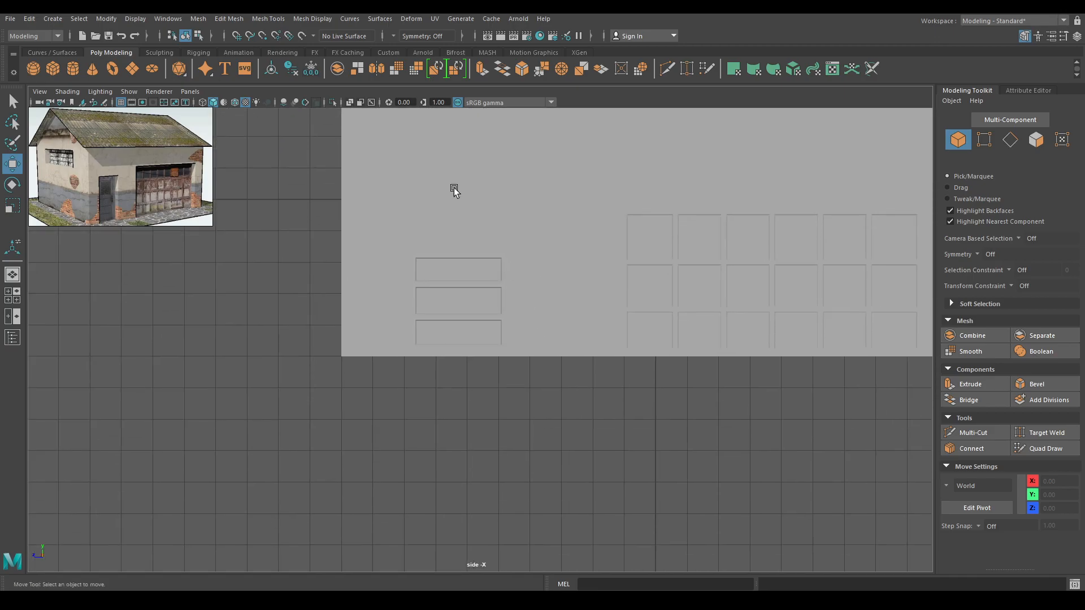
{"action": "left_click", "coordinate": [233, 103]}
{"action": "right_click_drag", "start_coordinate": [580, 441], "coordinate": [579, 403], "text": "shift"}
{"action": "scroll", "coordinate": [577, 362], "scroll_direction": "down", "scroll_amount": 2}
{"action": "key", "text": "space"}
{"action": "left_click_drag", "start_coordinate": [575, 345], "coordinate": [659, 497]}
{"action": "right_click_drag", "start_coordinate": [659, 496], "coordinate": [456, 262], "text": "alt"}
{"action": "left_click_drag", "start_coordinate": [420, 280], "coordinate": [726, 393]}
Place the cube in the side view over the entrance door's frame, on the garage-door side of the panels.
{"action": "key", "text": "space"}
{"action": "middle_click_drag", "start_coordinate": [654, 344], "coordinate": [663, 381], "text": "alt"}
{"action": "right_click_drag", "start_coordinate": [663, 381], "coordinate": [762, 227], "text": "alt"}
{"action": "middle_click_drag", "start_coordinate": [762, 227], "coordinate": [790, 367], "text": "alt"}
{"action": "left_click_drag", "start_coordinate": [905, 284], "coordinate": [599, 426]}
{"action": "middle_click_drag", "start_coordinate": [599, 426], "coordinate": [620, 488], "text": "alt"}
{"action": "right_click_drag", "start_coordinate": [620, 488], "coordinate": [680, 567], "text": "alt"}
{"action": "middle_click_drag", "start_coordinate": [650, 500], "coordinate": [604, 408], "text": "alt"}
{"action": "right_click_drag", "start_coordinate": [603, 408], "coordinate": [620, 399], "text": "alt"}
{"action": "left_click_drag", "start_coordinate": [639, 337], "coordinate": [606, 410]}
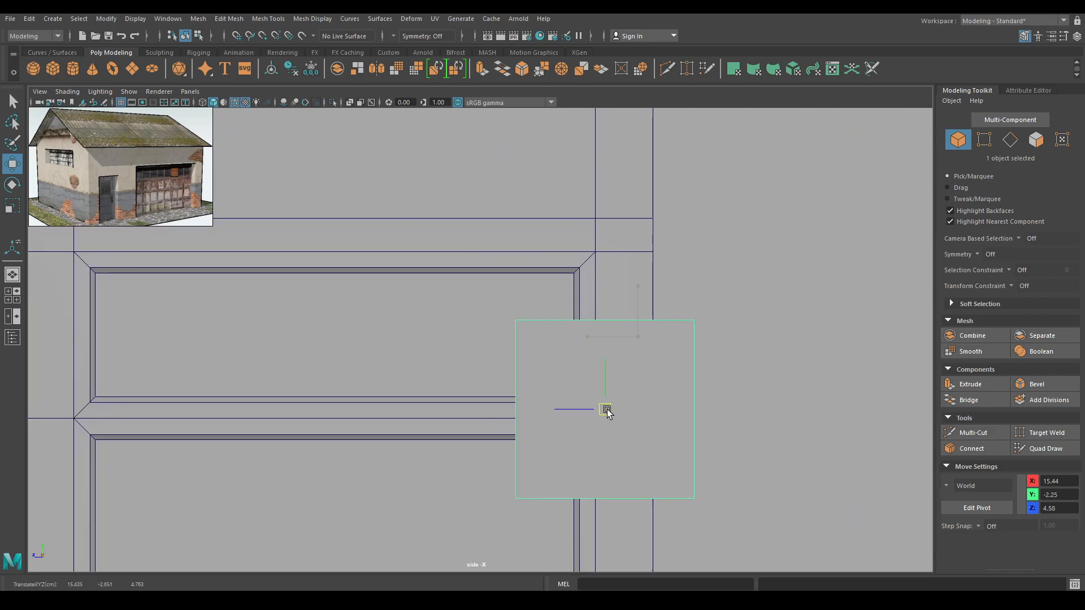
Reduce the cube's height to 0.44 and depth to 0.15, and centre it on the door's frame at about Y -2.75, Z 4.66.
{"action": "key", "text": "t"}
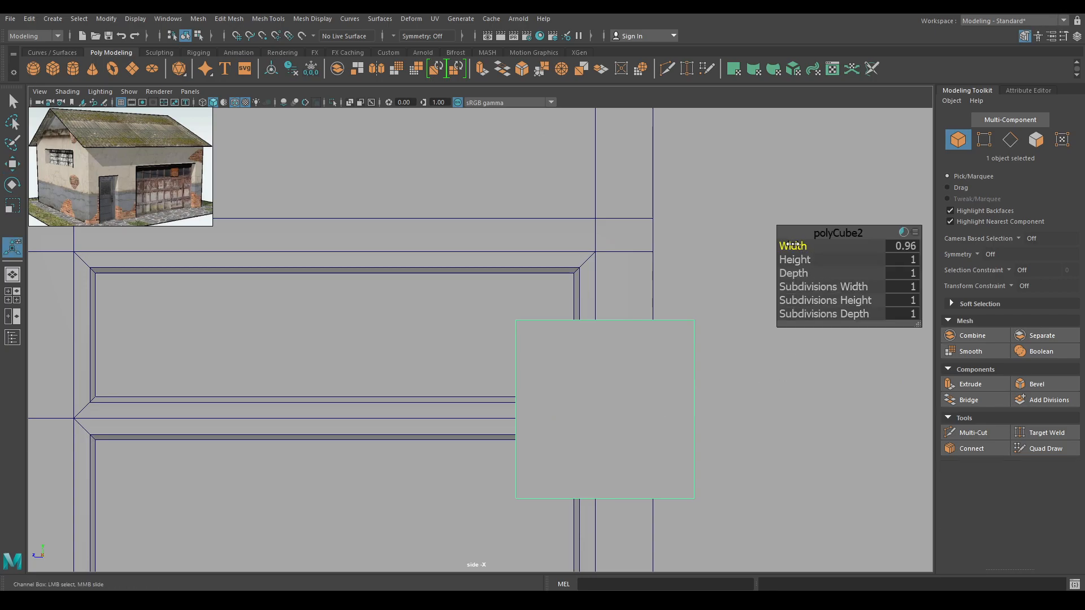
{"action": "left_click_drag", "start_coordinate": [800, 262], "coordinate": [749, 273]}
{"action": "right_click_drag", "start_coordinate": [749, 274], "coordinate": [779, 289], "text": "alt"}
{"action": "left_click_drag", "start_coordinate": [801, 260], "coordinate": [794, 261]}
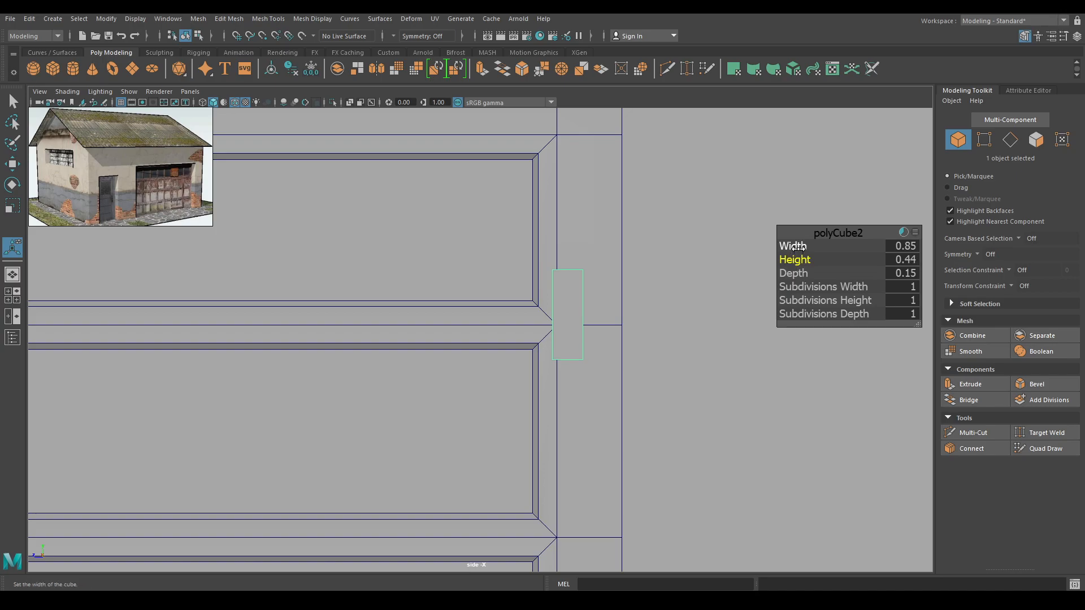
{"action": "key", "text": "w"}
{"action": "left_click_drag", "start_coordinate": [568, 315], "coordinate": [612, 317]}
Set the cube's width to 0.05 so it forms a thin handle plate.
{"action": "key", "text": "space"}
{"action": "key", "text": "space"}
{"action": "right_click_drag", "start_coordinate": [612, 317], "coordinate": [674, 444], "text": "alt"}
{"action": "left_click_drag", "start_coordinate": [674, 444], "coordinate": [613, 446], "text": "alt"}
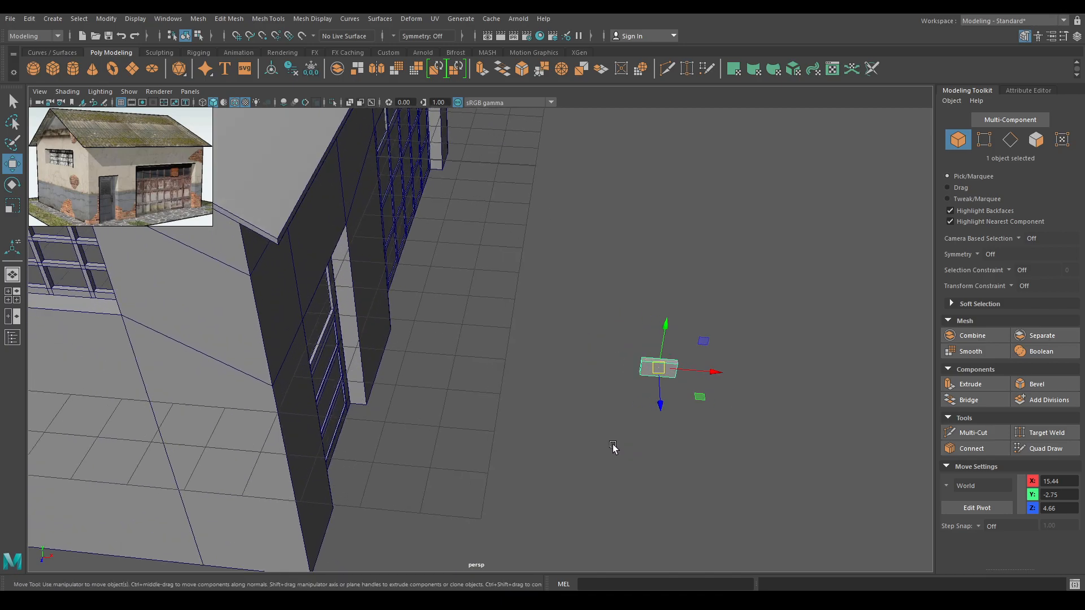
{"action": "key", "text": "t"}
{"action": "left_click", "coordinate": [903, 247]}
{"action": "type", "text": "0"}
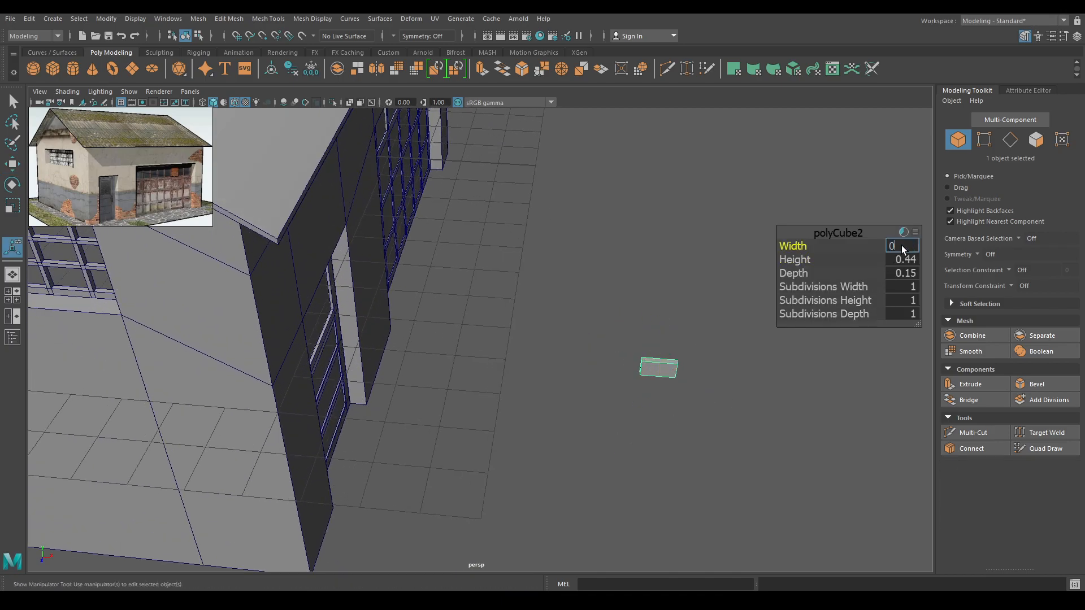
{"action": "type", "text": ".2"}
{"action": "key", "text": "Return"}
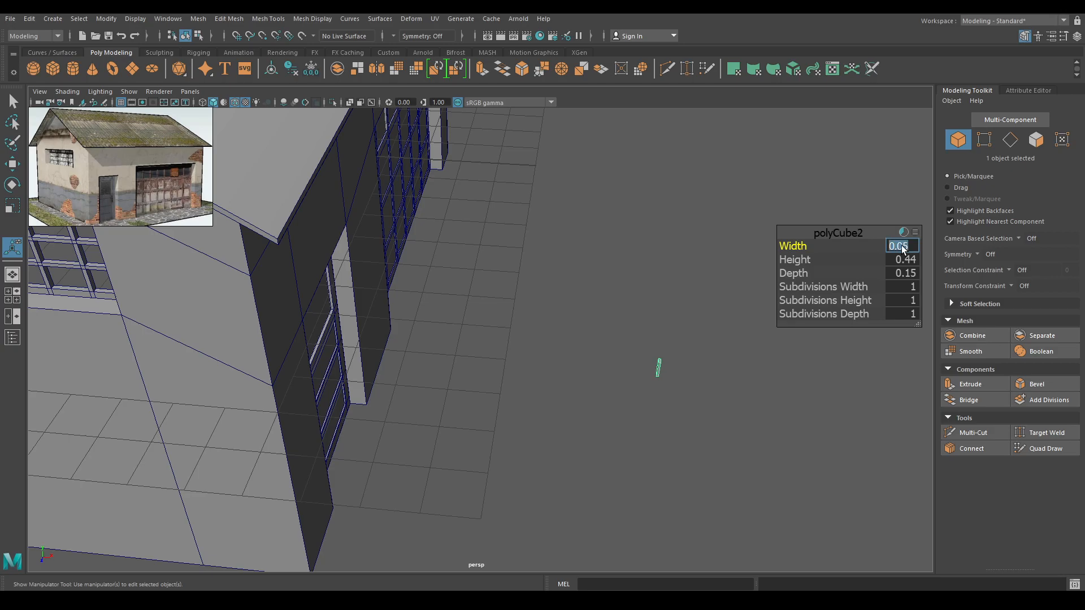
{"action": "left_click", "coordinate": [871, 233]}
Raise the thin handle plate beside the uppermost door panel, to about Y -2.20.
{"action": "key", "text": "w"}
{"action": "key", "text": "f"}
{"action": "key", "text": "space"}
{"action": "left_click_drag", "start_coordinate": [684, 252], "coordinate": [742, 252]}
{"action": "scroll", "coordinate": [575, 263], "scroll_direction": "down", "scroll_amount": 6}
{"action": "scroll", "coordinate": [514, 259], "scroll_direction": "up", "scroll_amount": 6}
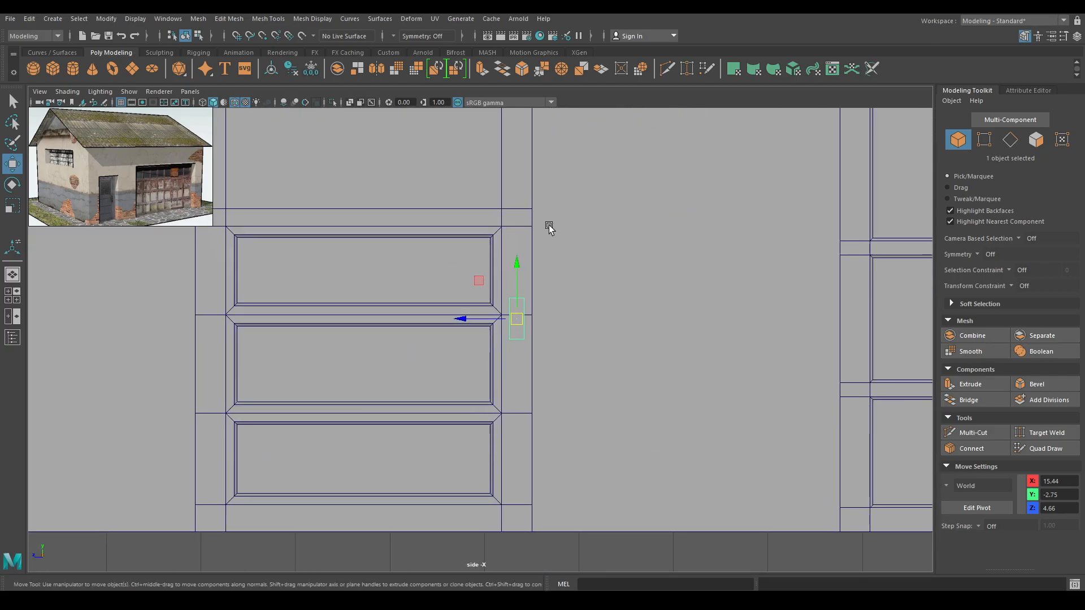
{"action": "left_click_drag", "start_coordinate": [553, 475], "coordinate": [555, 433]}
{"action": "left_click_drag", "start_coordinate": [555, 388], "coordinate": [555, 385]}
{"action": "scroll", "coordinate": [565, 429], "scroll_direction": "up", "scroll_amount": 2}
{"action": "middle_click_drag", "start_coordinate": [608, 565], "coordinate": [608, 419], "text": "alt"}
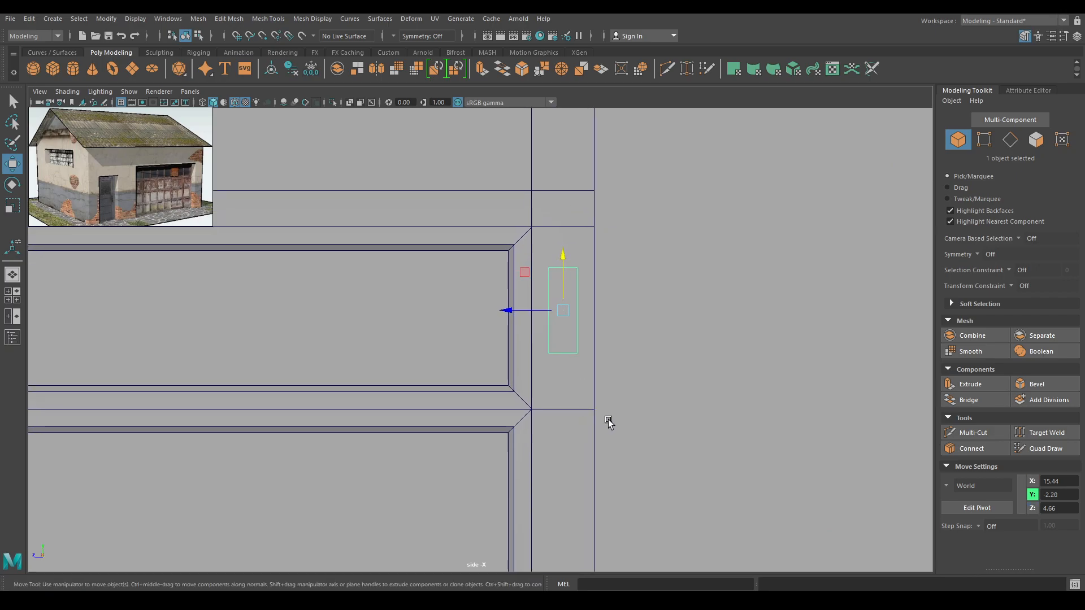
Scale the handle plate slightly taller and wider, and raise it to about Y -2.15.
{"action": "key", "text": "r"}
{"action": "key", "text": "w"}
{"action": "key", "text": "r"}
{"action": "left_click_drag", "start_coordinate": [563, 278], "coordinate": [562, 255]}
{"action": "left_click_drag", "start_coordinate": [511, 310], "coordinate": [497, 307]}
{"action": "key", "text": "w"}
{"action": "left_click_drag", "start_coordinate": [556, 268], "coordinate": [562, 255]}
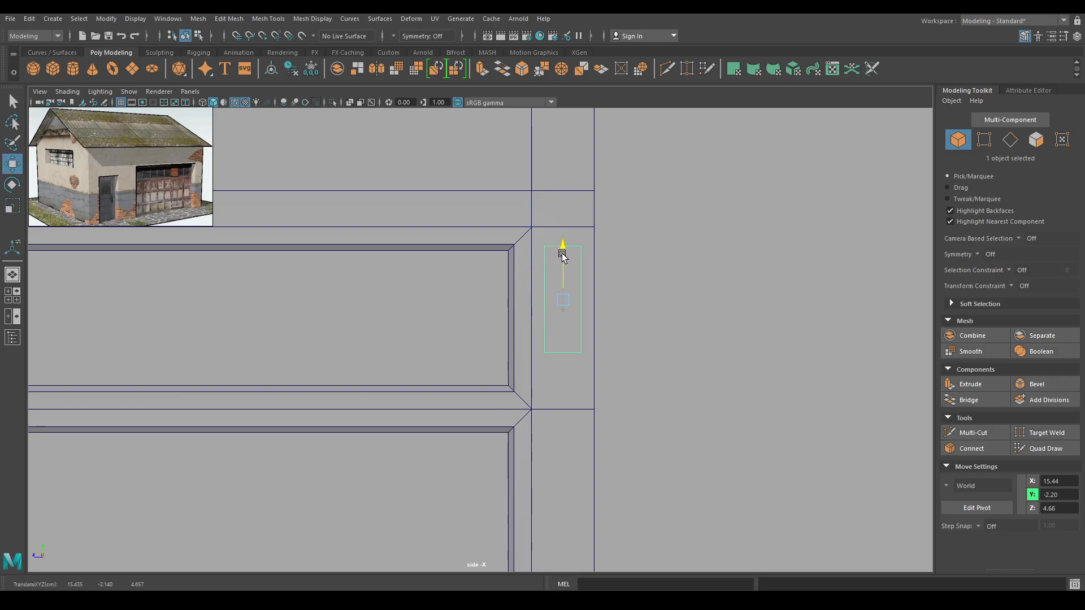
Bevel the edges of the handle plate.
{"action": "right_click_drag", "start_coordinate": [563, 257], "coordinate": [667, 299], "text": "alt"}
{"action": "key", "text": "space"}
{"action": "left_click_drag", "start_coordinate": [667, 295], "coordinate": [657, 233]}
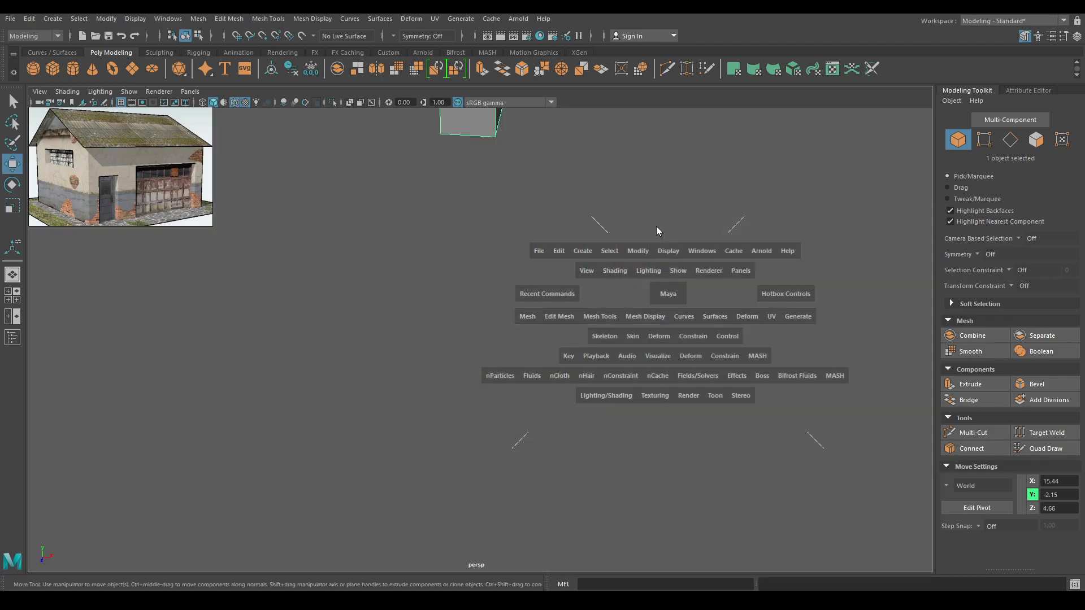
{"action": "key", "text": "f"}
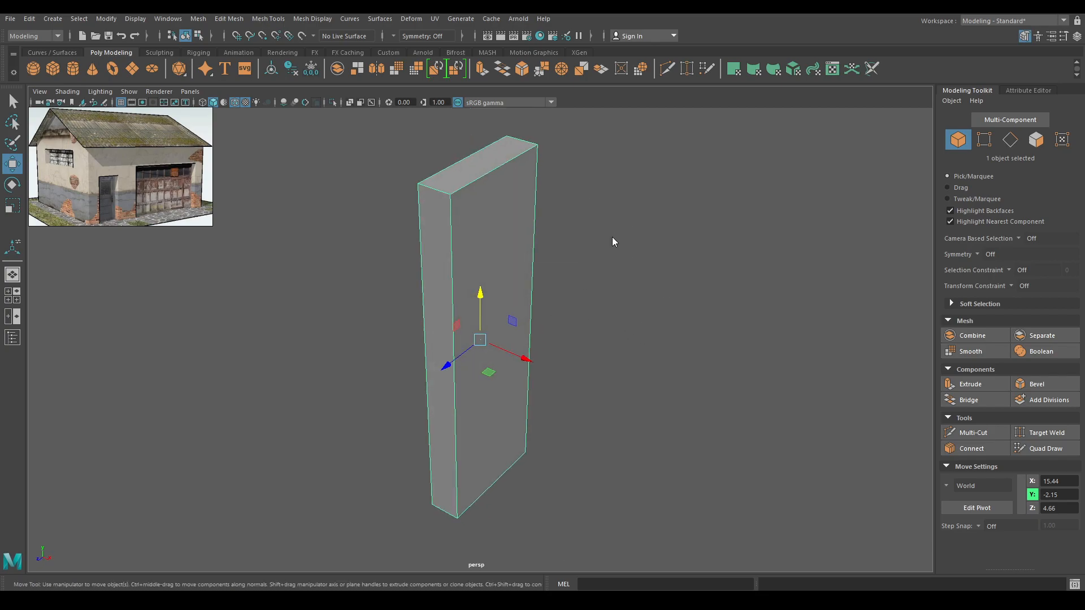
{"action": "key", "text": "F10"}
{"action": "left_click", "coordinate": [496, 218]}
{"action": "right_click_drag", "start_coordinate": [497, 219], "coordinate": [574, 230], "text": "shift"}
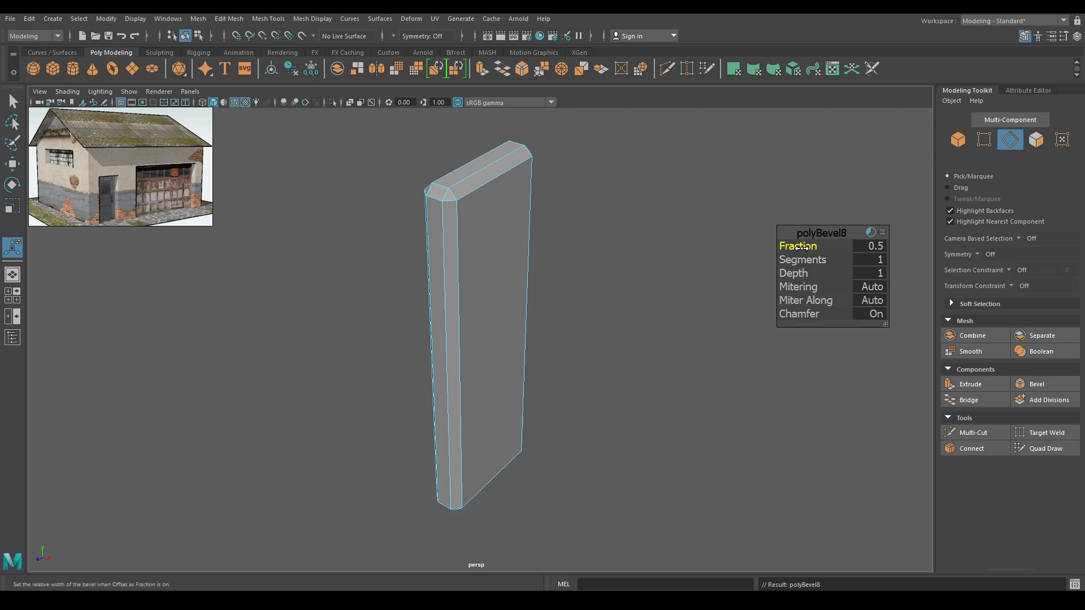
Set the plate's bevel to 3 segments with a smaller fraction, and return the plate to object mode.
{"action": "left_click_drag", "start_coordinate": [800, 247], "coordinate": [843, 260]}
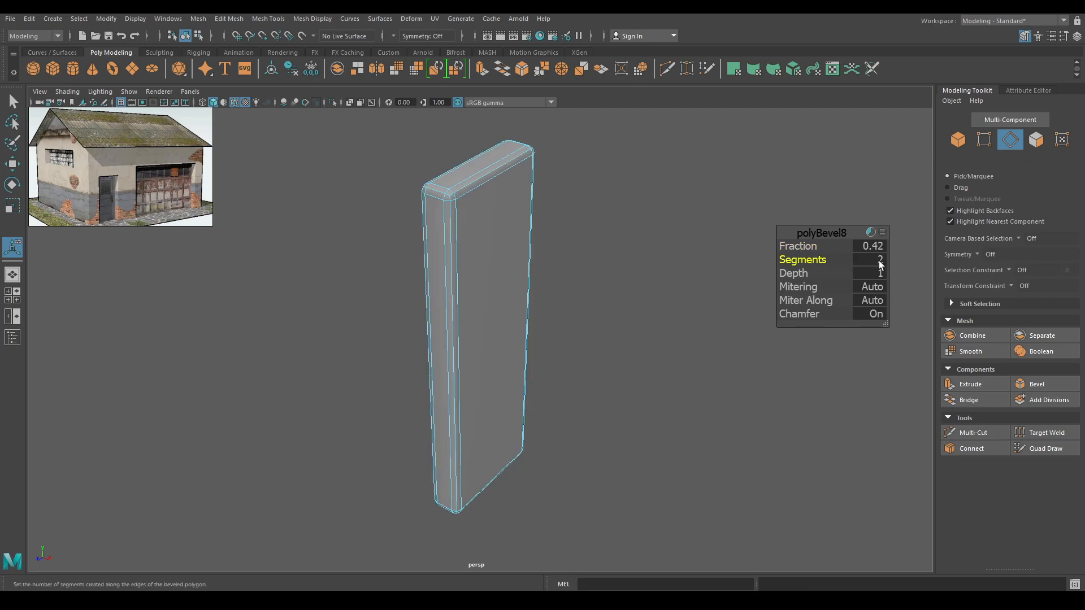
{"action": "type", "text": "3"}
{"action": "key", "text": "Return"}
{"action": "left_click_drag", "start_coordinate": [814, 246], "coordinate": [790, 245]}
{"action": "key", "text": "w"}
{"action": "right_click_drag", "start_coordinate": [639, 235], "coordinate": [712, 195]}
{"action": "left_click", "coordinate": [671, 422]}
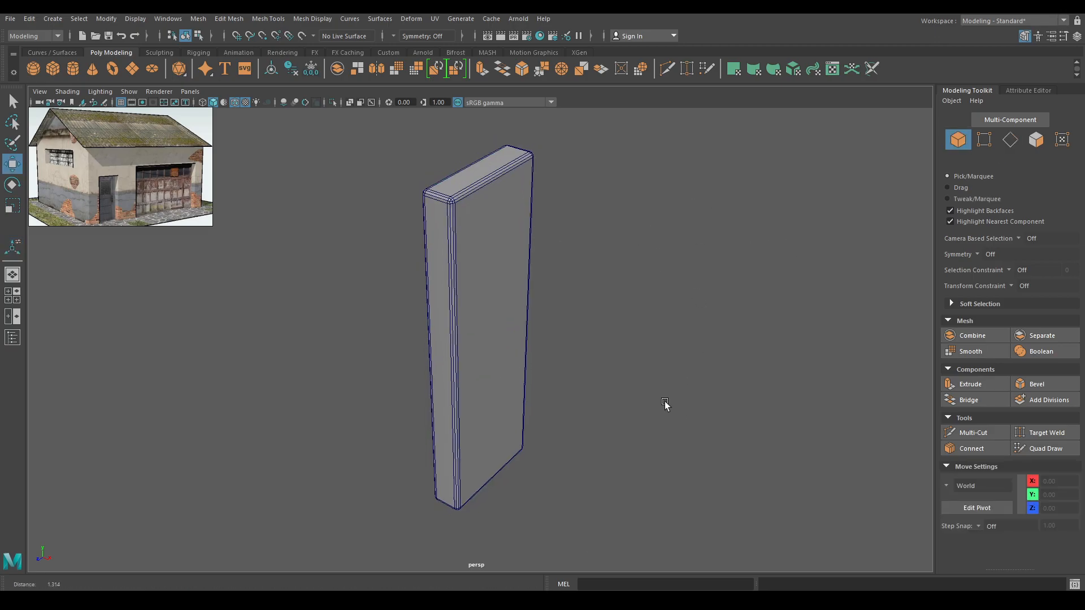
Create a polygon sphere for the door knob and move it along X in front of the garage, to about X 18.23.
{"action": "right_click_drag", "start_coordinate": [671, 423], "coordinate": [586, 247], "text": "alt"}
{"action": "left_click_drag", "start_coordinate": [586, 247], "coordinate": [584, 279], "text": "alt"}
{"action": "right_click_drag", "start_coordinate": [584, 280], "coordinate": [551, 131], "text": "alt"}
{"action": "left_click_drag", "start_coordinate": [551, 132], "coordinate": [734, 273], "text": "alt"}
{"action": "right_click_drag", "start_coordinate": [734, 271], "coordinate": [676, 273], "text": "shift"}
{"action": "right_click_drag", "start_coordinate": [623, 348], "coordinate": [550, 204], "text": "alt"}
{"action": "left_click_drag", "start_coordinate": [550, 204], "coordinate": [424, 290], "text": "alt"}
{"action": "left_click_drag", "start_coordinate": [345, 247], "coordinate": [639, 418]}
Position the sphere over the handle plate at about Y -2.04, Z 4.63 and rotate it -90 degrees about Z.
{"action": "key", "text": "space"}
{"action": "left_click_drag", "start_coordinate": [630, 408], "coordinate": [673, 408]}
{"action": "right_click_drag", "start_coordinate": [673, 408], "coordinate": [568, 101], "text": "alt"}
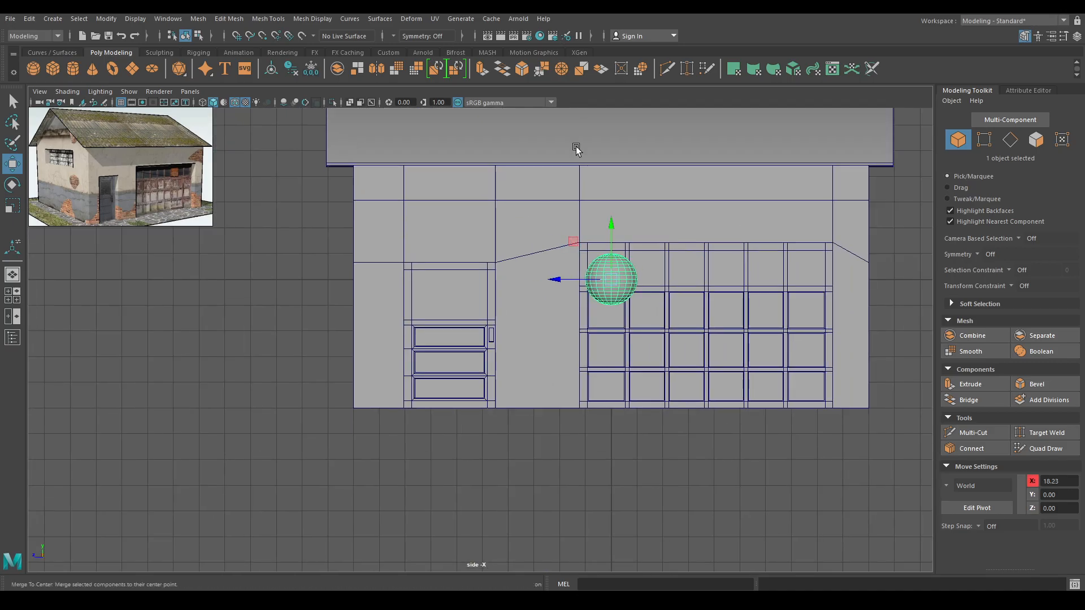
{"action": "left_click_drag", "start_coordinate": [611, 279], "coordinate": [497, 314]}
{"action": "key", "text": "f"}
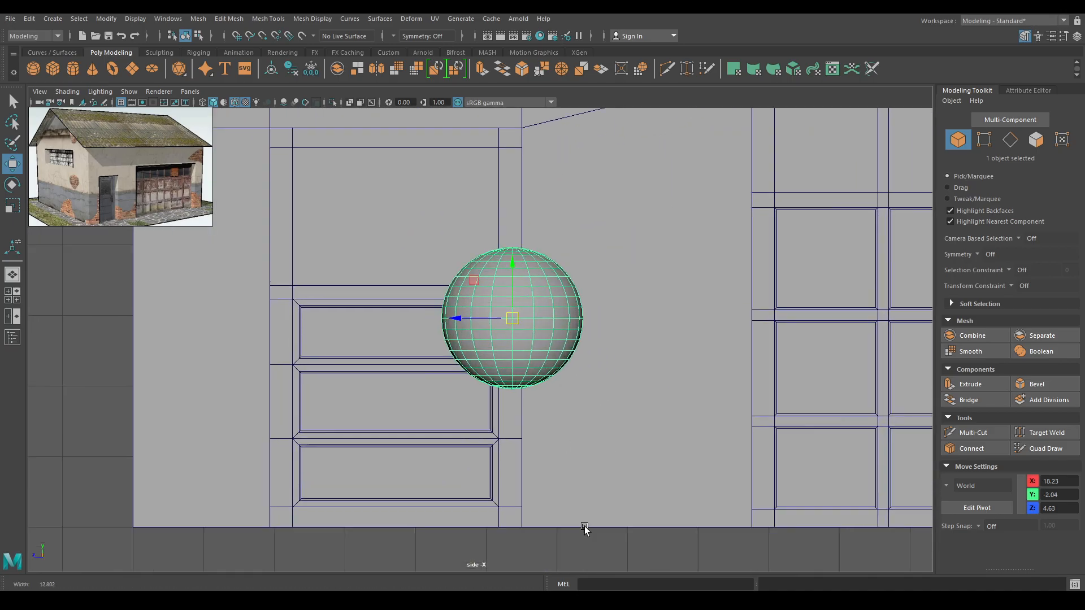
{"action": "key", "text": "e"}
{"action": "left_click_drag", "start_coordinate": [571, 252], "coordinate": [555, 321]}
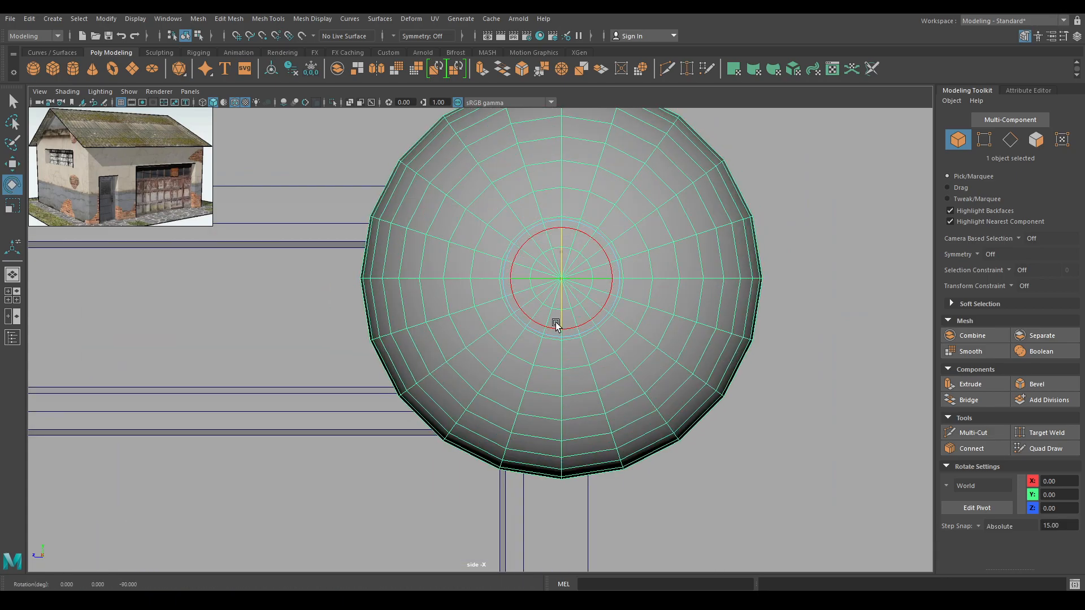
Shrink the sphere's radius in wireframe display to match the handle plate, and re-centre it at about Y -2.08, Z 4.65.
{"action": "key", "text": "w"}
{"action": "key", "text": "4"}
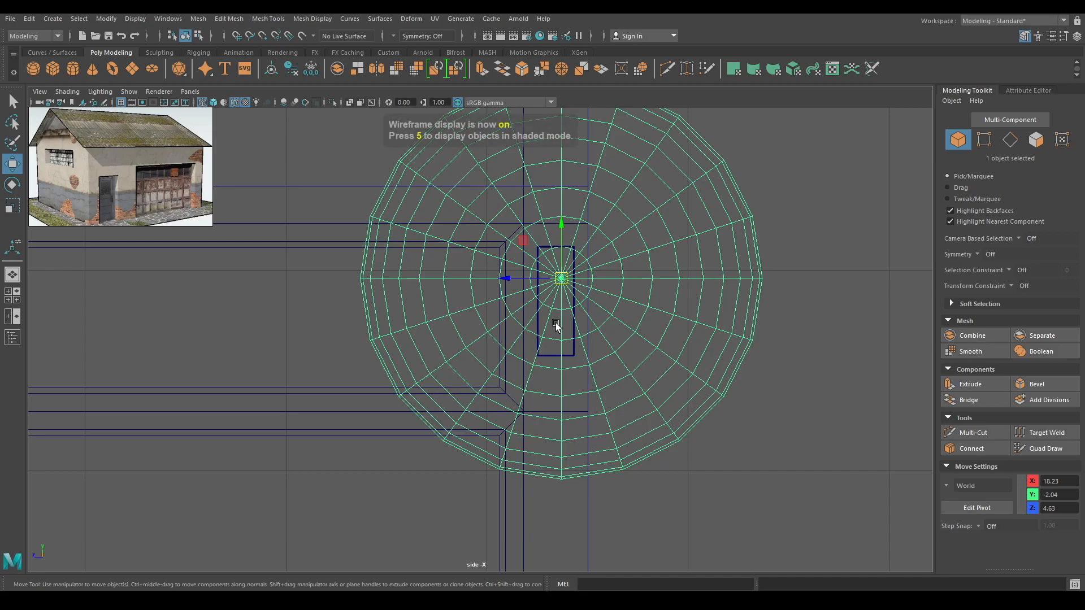
{"action": "key", "text": "t"}
{"action": "left_click_drag", "start_coordinate": [805, 246], "coordinate": [751, 249]}
{"action": "key", "text": "w"}
{"action": "left_click_drag", "start_coordinate": [561, 283], "coordinate": [557, 291]}
Delete the faces on the sphere's side facing the plate, and return it to object mode.
{"action": "key", "text": "space"}
{"action": "left_click_drag", "start_coordinate": [642, 280], "coordinate": [602, 290]}
{"action": "key", "text": "f"}
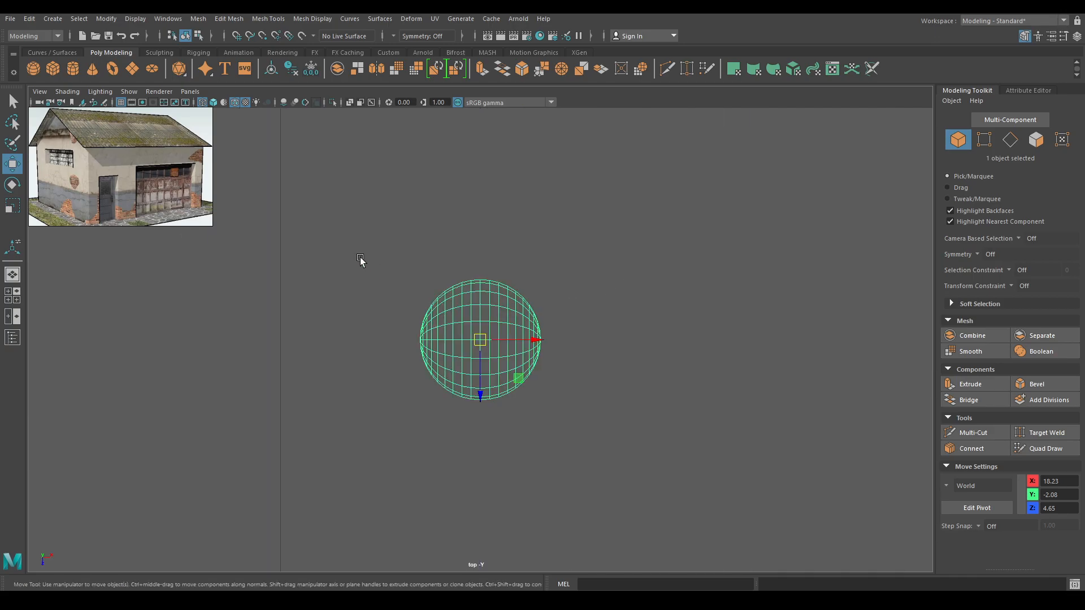
{"action": "right_click_drag", "start_coordinate": [345, 245], "coordinate": [346, 274]}
{"action": "left_click_drag", "start_coordinate": [326, 203], "coordinate": [401, 478]}
{"action": "left_click", "coordinate": [401, 477]}
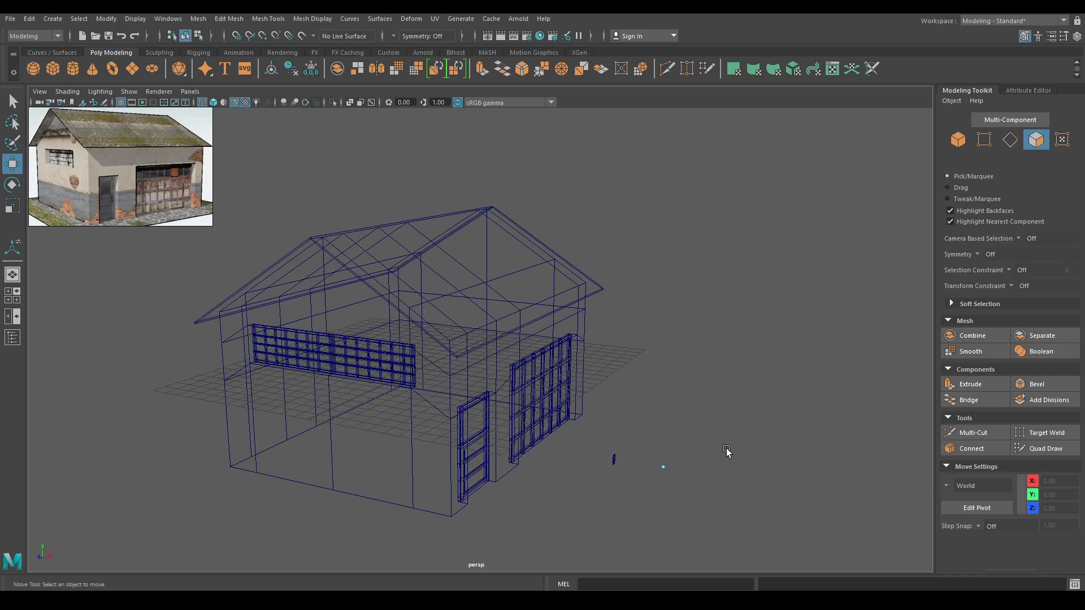
{"action": "right_click_drag", "start_coordinate": [722, 286], "coordinate": [747, 276]}
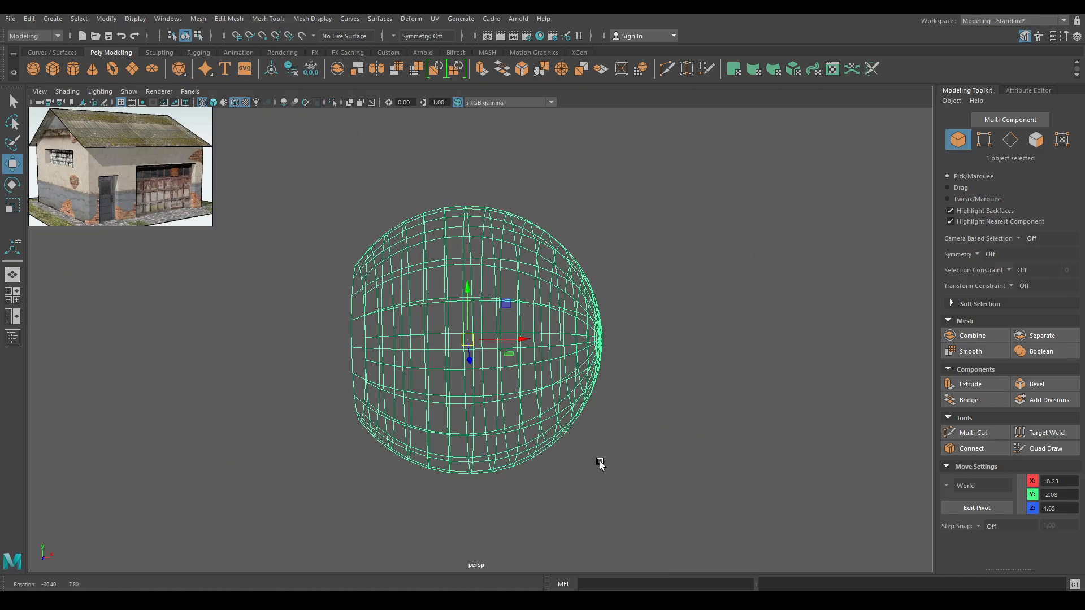
Extrude the sphere's open border edges outward along X to form a short neck, with shaded display on.
{"action": "key", "text": "6"}
{"action": "right_click_drag", "start_coordinate": [416, 289], "coordinate": [405, 317]}
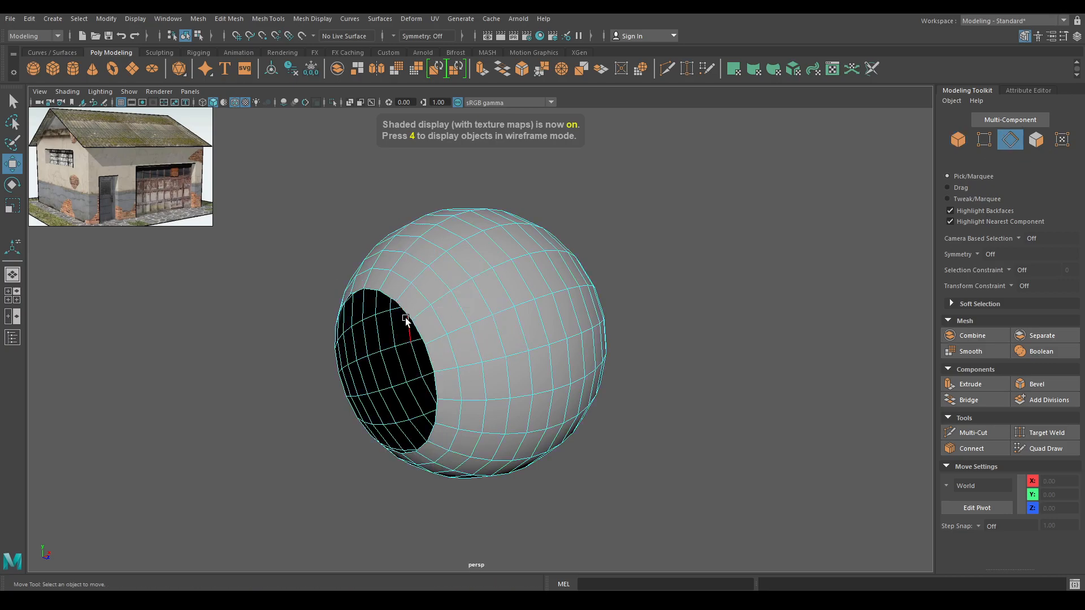
{"action": "double_click", "coordinate": [419, 329]}
{"action": "key", "text": "ctrl+e"}
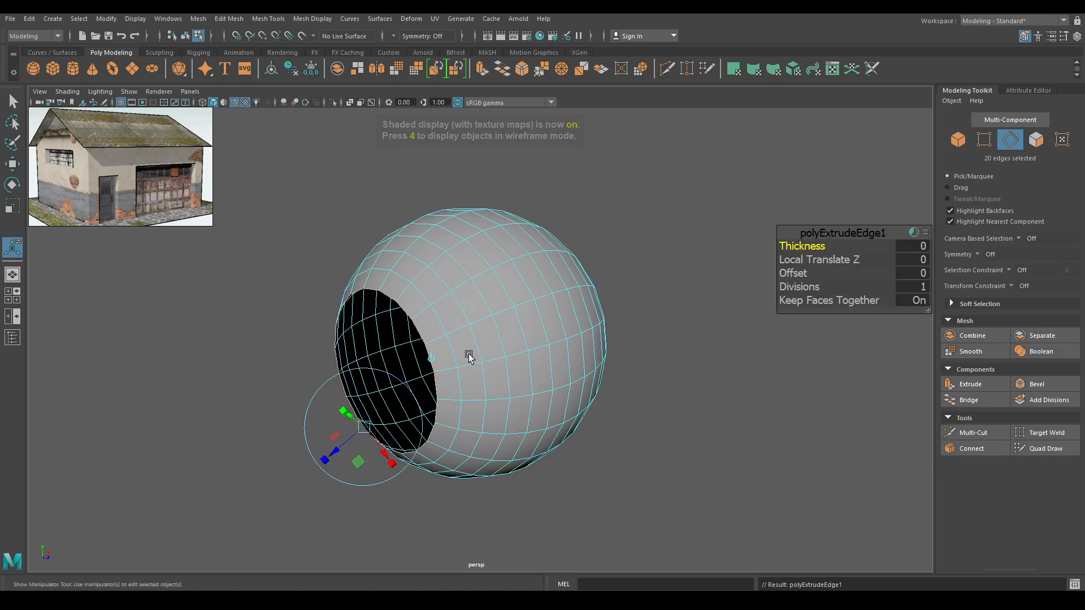
{"action": "left_click", "coordinate": [429, 361]}
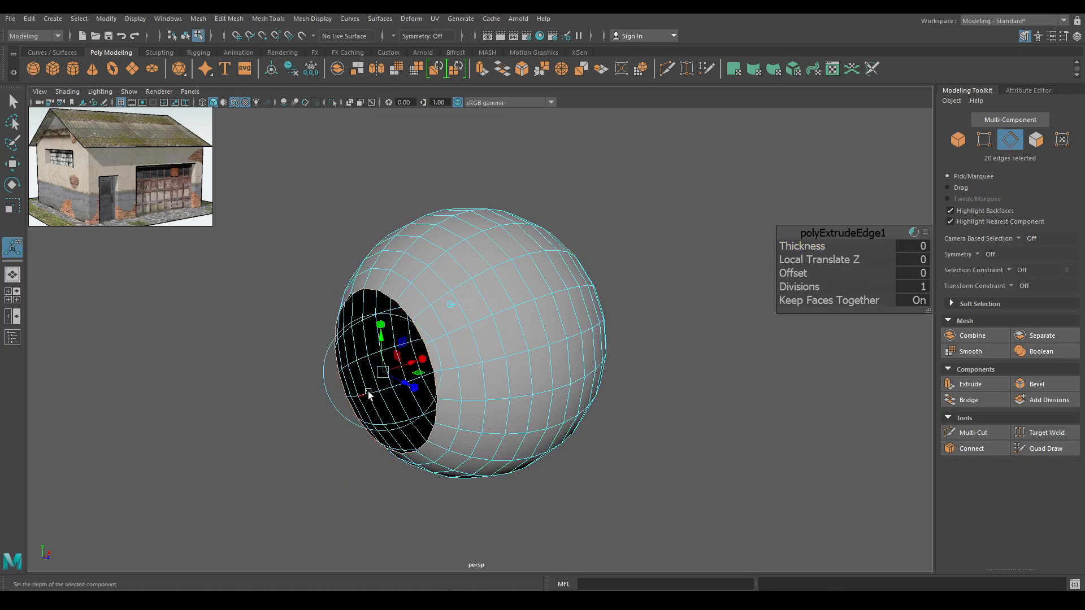
{"action": "left_click_drag", "start_coordinate": [410, 366], "coordinate": [388, 368]}
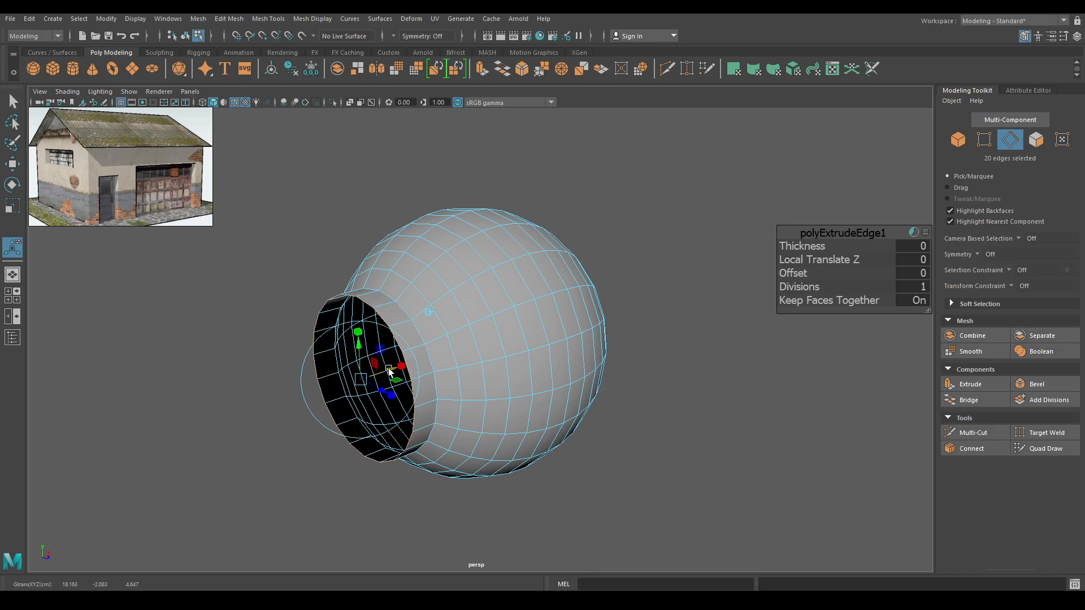
Extrude the neck's open border again and scale it inward to close the end, finishing in object mode.
{"action": "key", "text": "w"}
{"action": "key", "text": "ctrl+e"}
{"action": "key", "text": "r"}
{"action": "left_click_drag", "start_coordinate": [366, 402], "coordinate": [300, 410]}
{"action": "right_click_drag", "start_coordinate": [350, 365], "coordinate": [412, 268], "text": "shift"}
{"action": "key", "text": "w"}
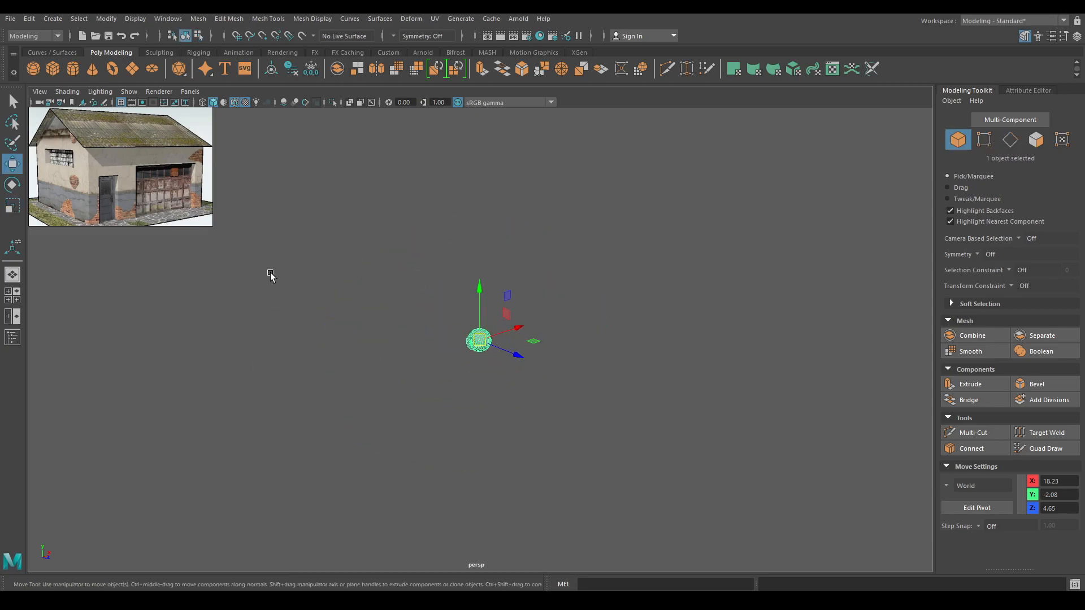
Move the knob in the top view so its neck meets the handle plate, at about X 15.53, Z 4.66.
{"action": "key", "text": "space"}
{"action": "left_click_drag", "start_coordinate": [328, 355], "coordinate": [344, 240]}
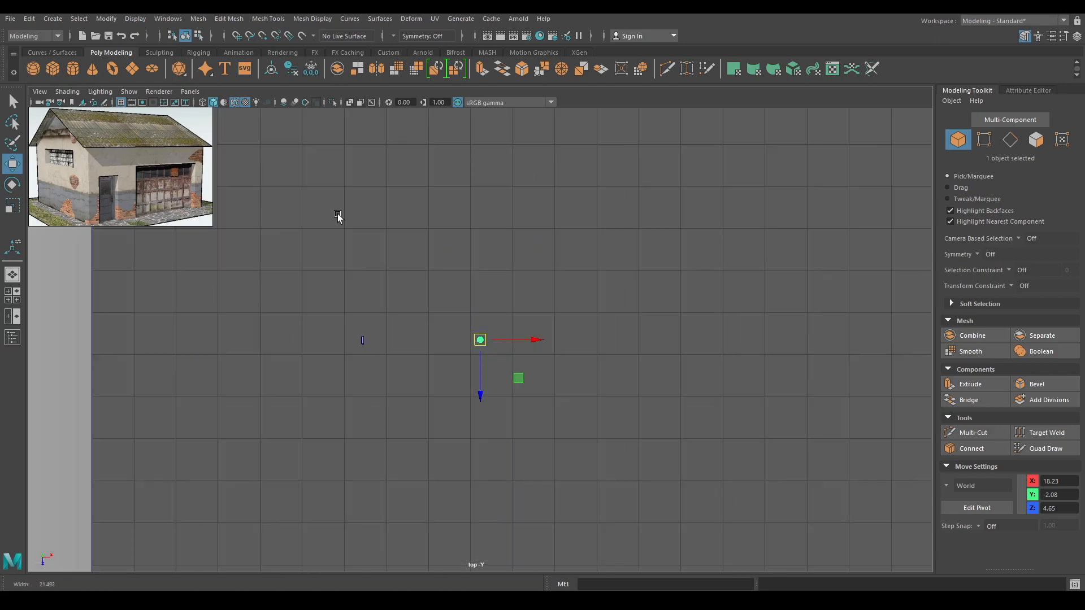
{"action": "scroll", "coordinate": [650, 439], "scroll_direction": "up", "scroll_amount": 3}
{"action": "middle_click_drag", "start_coordinate": [603, 421], "coordinate": [699, 412], "text": "alt"}
{"action": "left_click_drag", "start_coordinate": [733, 382], "coordinate": [317, 386]}
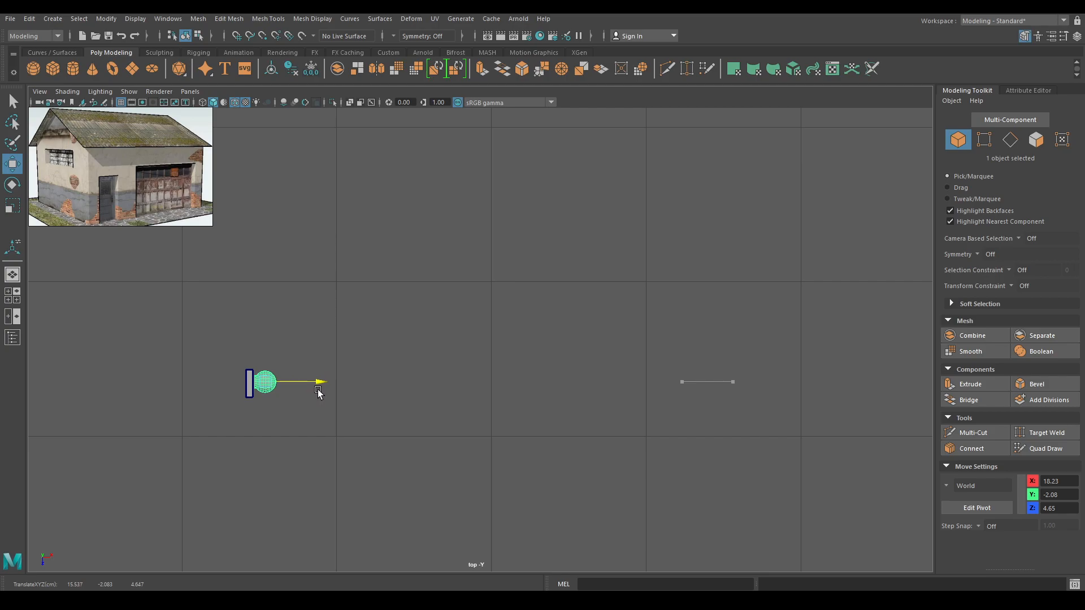
{"action": "scroll", "coordinate": [317, 392], "scroll_direction": "up", "scroll_amount": 5}
{"action": "left_click_drag", "start_coordinate": [481, 343], "coordinate": [471, 361]}
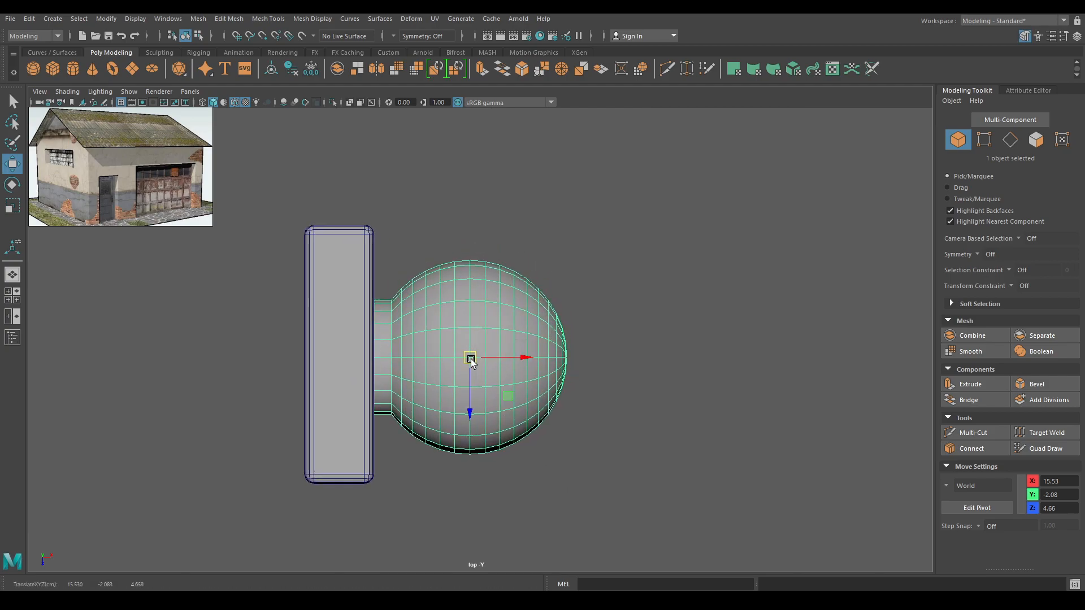
Move the handle plate and knob together along X to about 7.58, placing them against the entrance door's frame beside the panels.
{"action": "left_click", "coordinate": [339, 334], "text": "shift"}
{"action": "scroll", "coordinate": [462, 287], "scroll_direction": "down", "scroll_amount": 8}
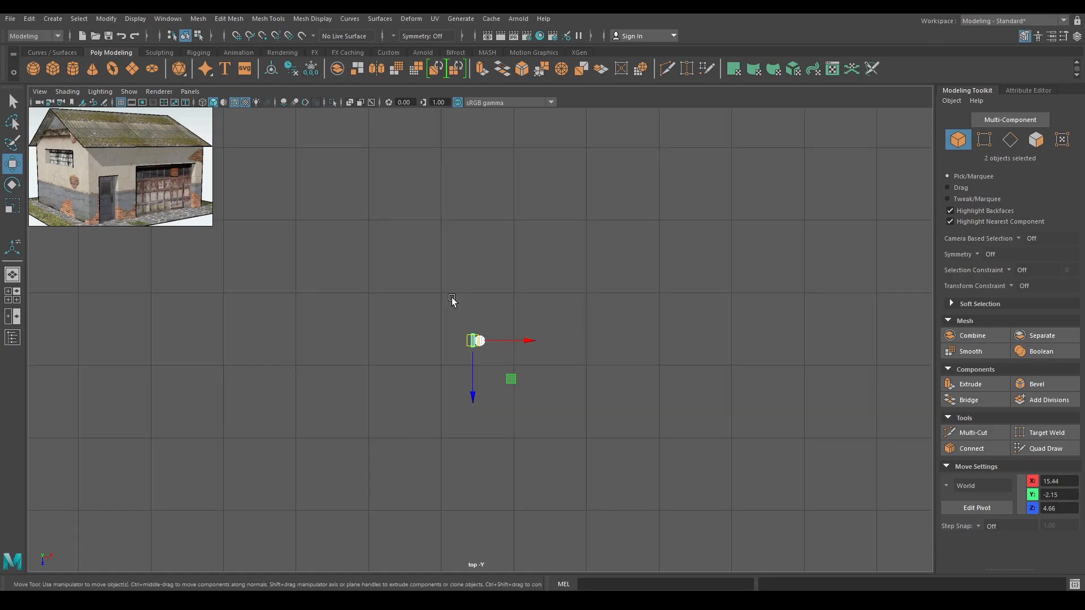
{"action": "scroll", "coordinate": [439, 262], "scroll_direction": "up", "scroll_amount": 4}
{"action": "right_click_drag", "start_coordinate": [582, 457], "coordinate": [500, 334], "text": "alt"}
{"action": "left_click_drag", "start_coordinate": [500, 334], "coordinate": [472, 232], "text": "alt"}
{"action": "key", "text": "space"}
{"action": "key", "text": "f"}
{"action": "left_click_drag", "start_coordinate": [516, 320], "coordinate": [446, 336], "text": "alt"}
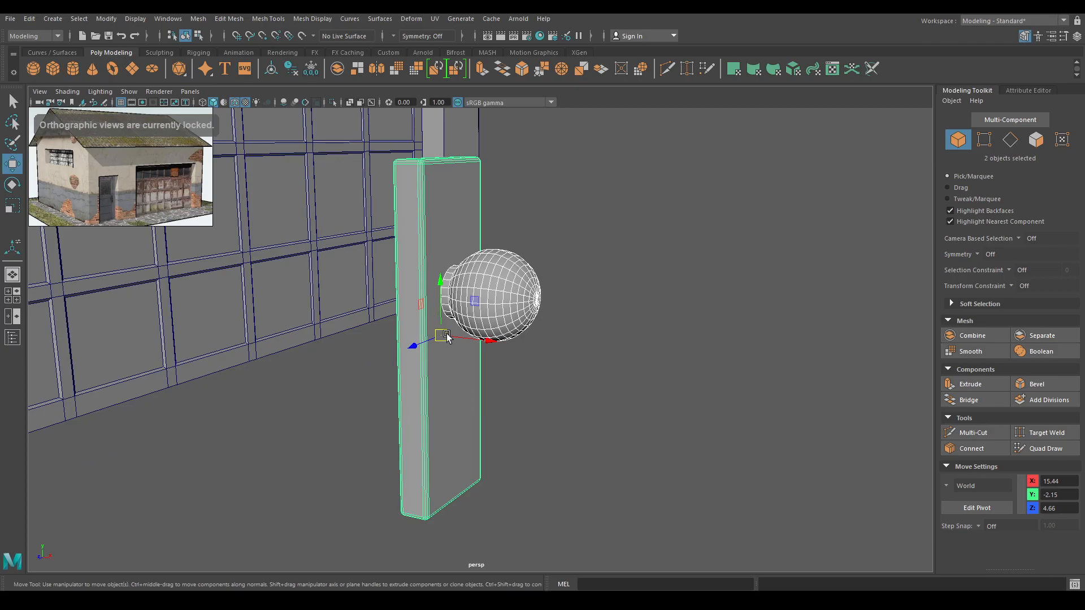
{"action": "scroll", "coordinate": [464, 390], "scroll_direction": "down", "scroll_amount": 4}
{"action": "middle_click_drag", "start_coordinate": [453, 193], "coordinate": [552, 206], "text": "alt"}
{"action": "scroll", "coordinate": [530, 295], "scroll_direction": "down", "scroll_amount": 12}
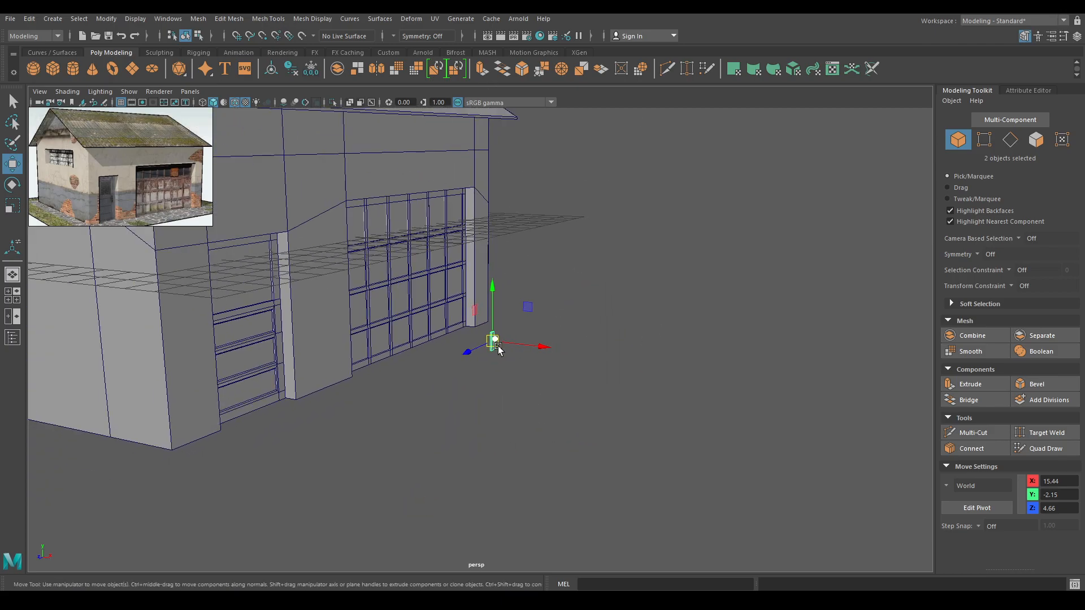
{"action": "middle_click_drag", "start_coordinate": [494, 344], "coordinate": [586, 377], "text": "alt"}
{"action": "left_click_drag", "start_coordinate": [646, 378], "coordinate": [423, 345]}
{"action": "key", "text": "f"}
{"action": "left_click_drag", "start_coordinate": [492, 343], "coordinate": [506, 347]}
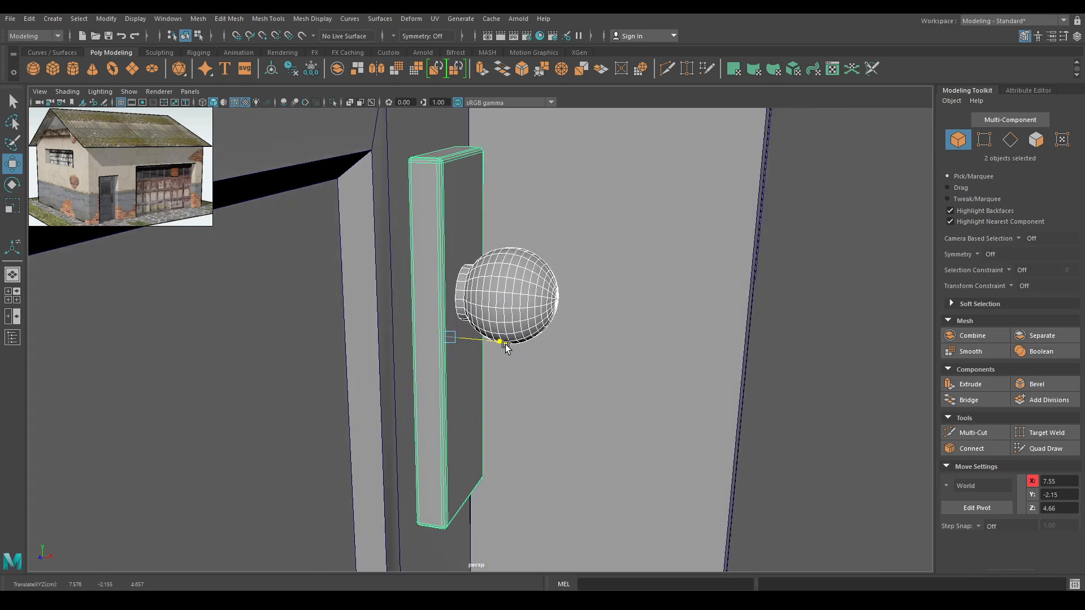
{"action": "left_click", "coordinate": [867, 373]}
Turn off the wireframe overlay and the grid in the perspective view, and inspect the whole garage in plain shading.
{"action": "left_click_drag", "start_coordinate": [867, 374], "coordinate": [555, 291], "text": "alt"}
{"action": "scroll", "coordinate": [550, 355], "scroll_direction": "down", "scroll_amount": 8}
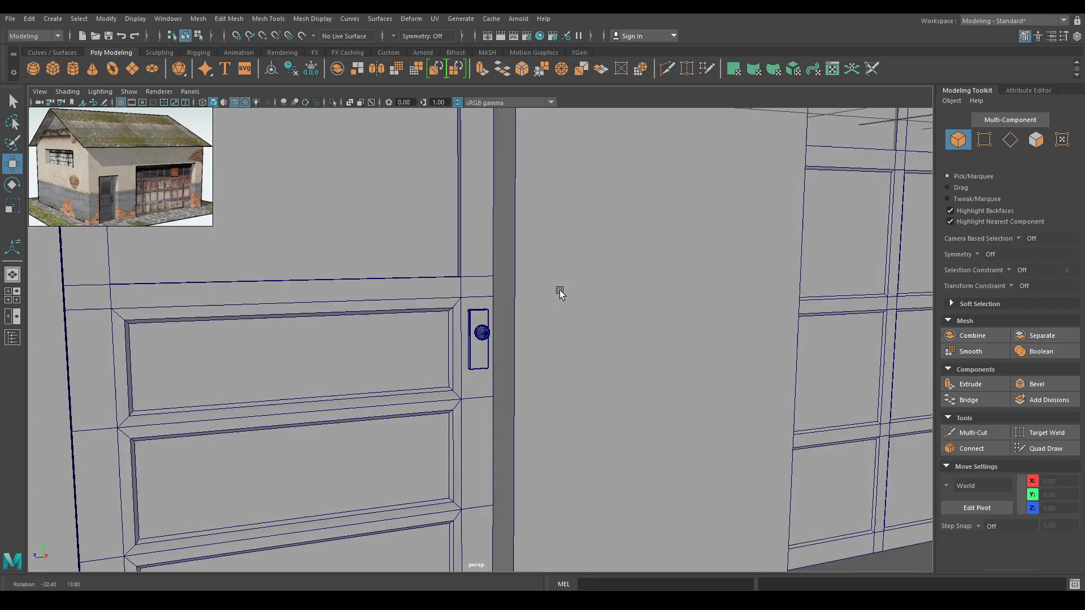
{"action": "scroll", "coordinate": [538, 386], "scroll_direction": "down", "scroll_amount": 6}
{"action": "scroll", "coordinate": [473, 229], "scroll_direction": "down", "scroll_amount": 6}
{"action": "mouse_move", "coordinate": [441, 218]}
{"action": "left_mouse_down", "text": "alt"}
{"action": "mouse_move", "coordinate": [393, 254]}
{"action": "mouse_move", "coordinate": [368, 228]}
{"action": "left_mouse_up", "text": "alt"}
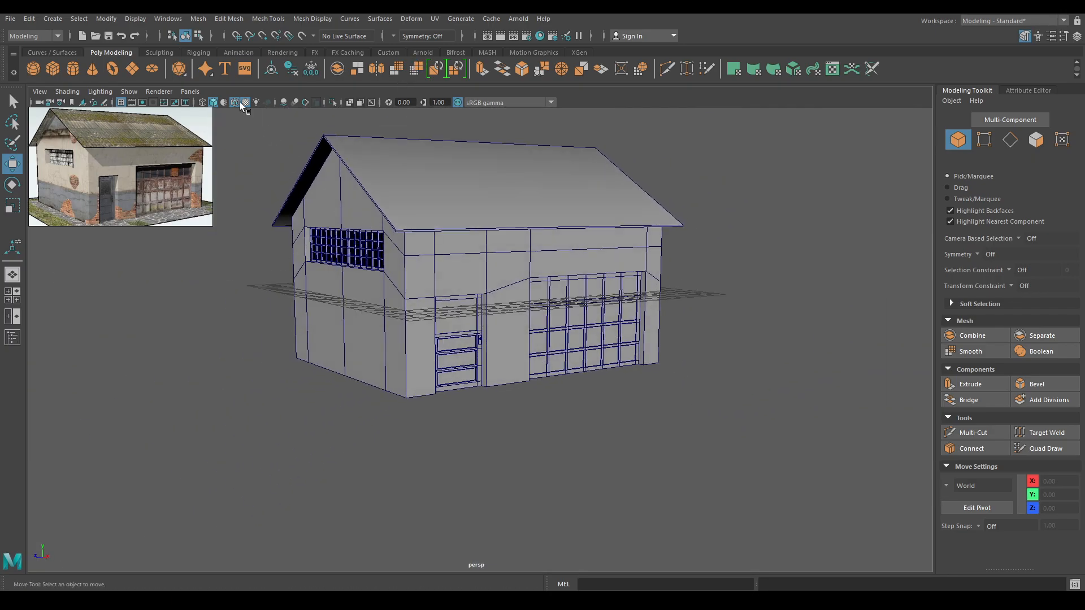
{"action": "left_click", "coordinate": [235, 103]}
{"action": "left_click_drag", "start_coordinate": [252, 136], "coordinate": [468, 432], "text": "alt"}
{"action": "left_click", "coordinate": [122, 103]}
{"action": "left_click_drag", "start_coordinate": [429, 226], "coordinate": [510, 261], "text": "alt"}
{"action": "right_click_drag", "start_coordinate": [510, 305], "coordinate": [530, 310], "text": "alt"}
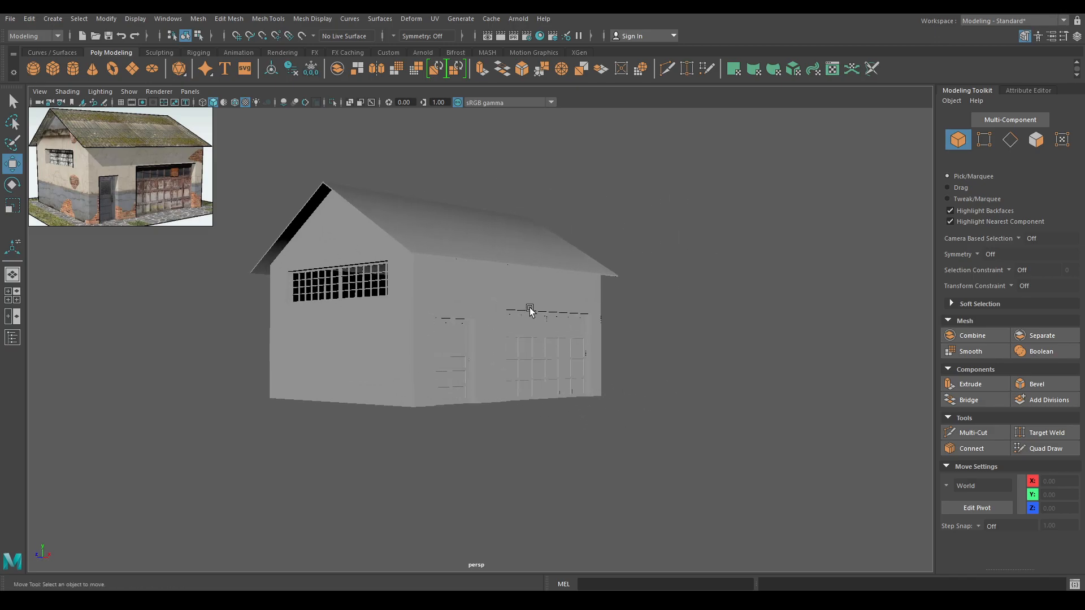
{"action": "left_click_drag", "start_coordinate": [530, 309], "coordinate": [497, 363], "text": "alt"}
{"action": "right_click_drag", "start_coordinate": [496, 363], "coordinate": [514, 361], "text": "alt"}
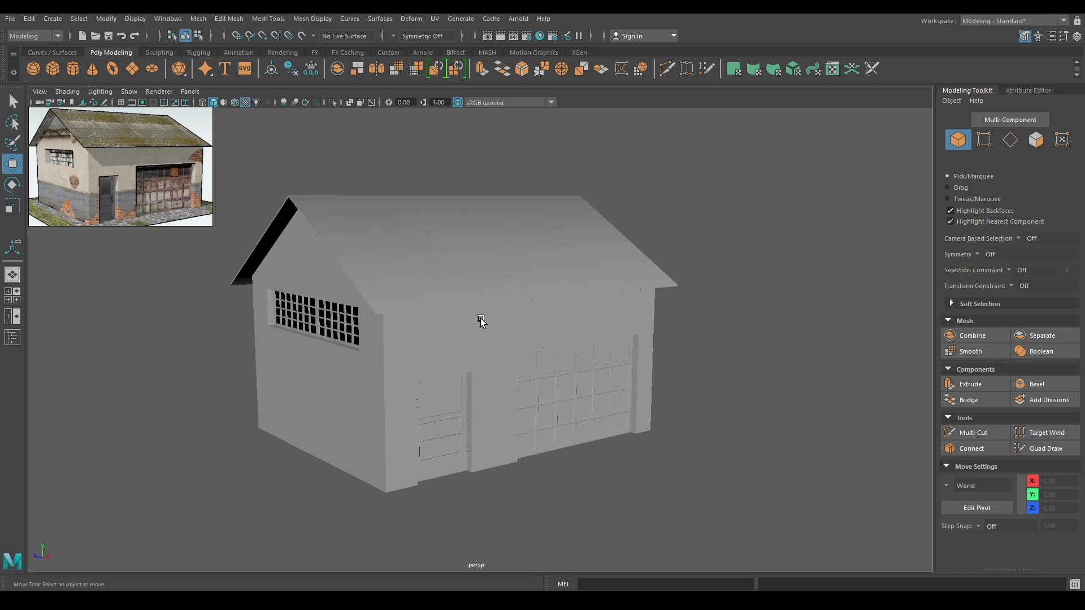